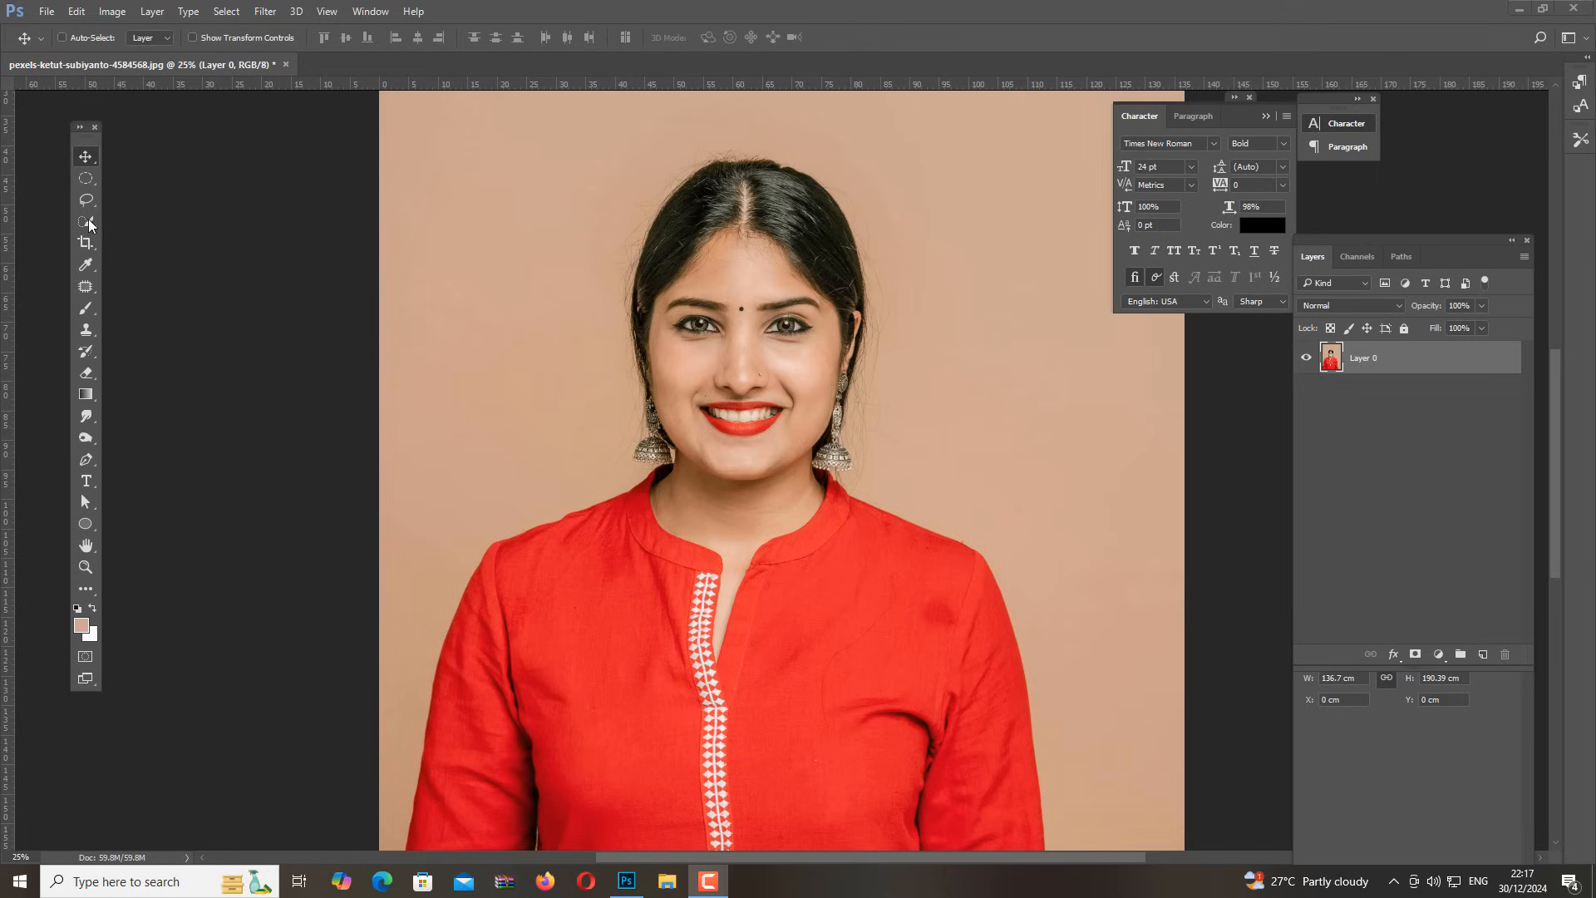
Select the woman's hair, face and red top with the Quick Selection tool
left_click(87, 222)
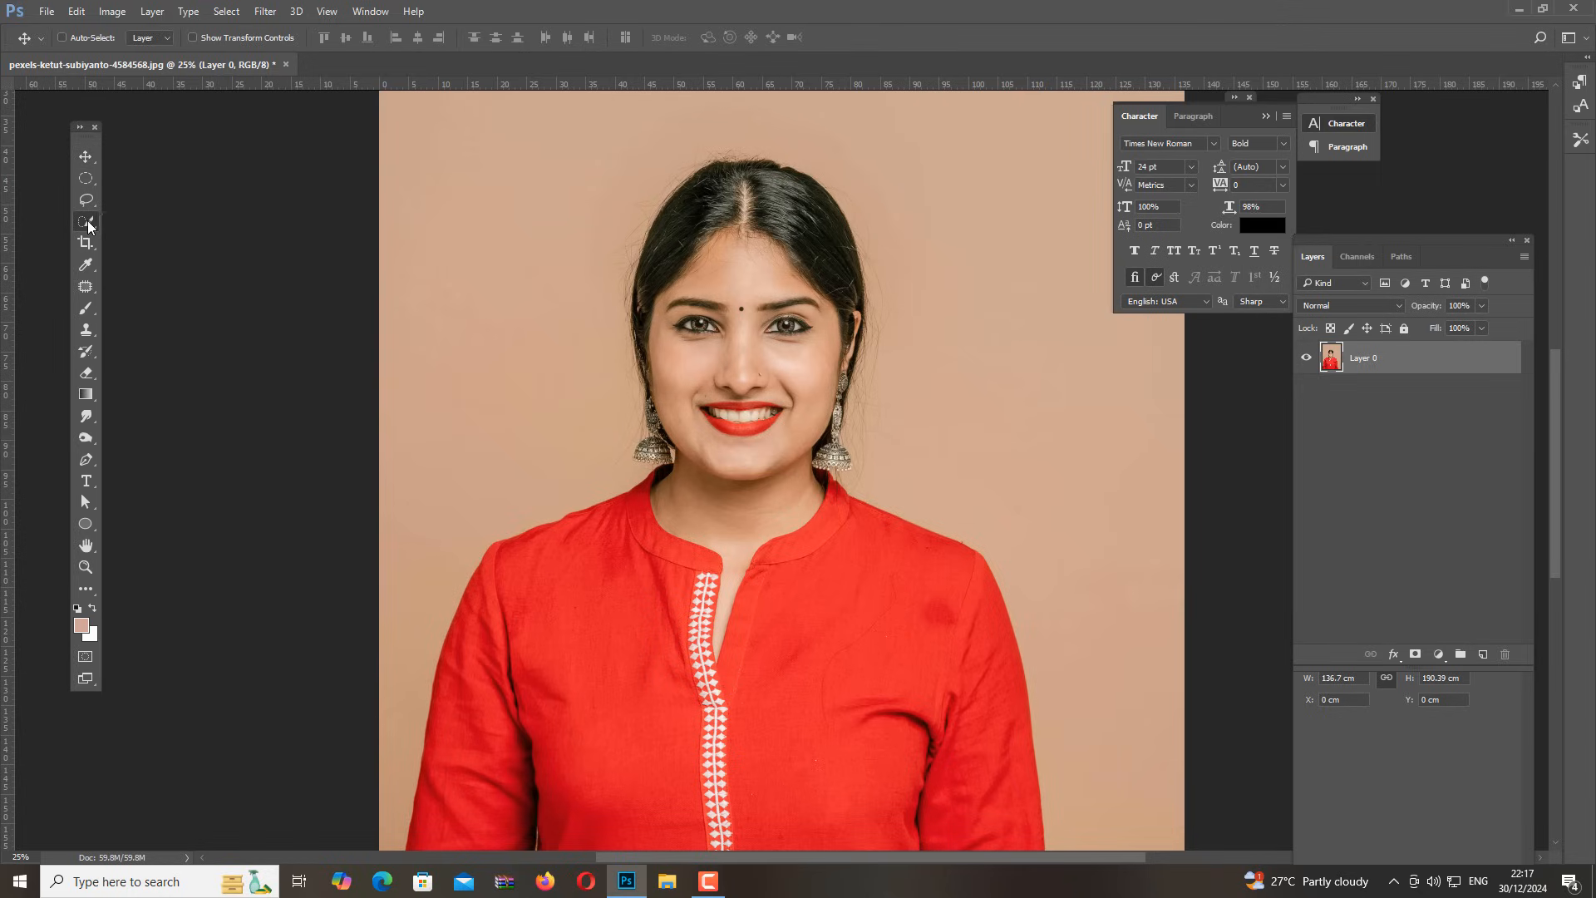
left_click_drag(87, 221, 163, 224)
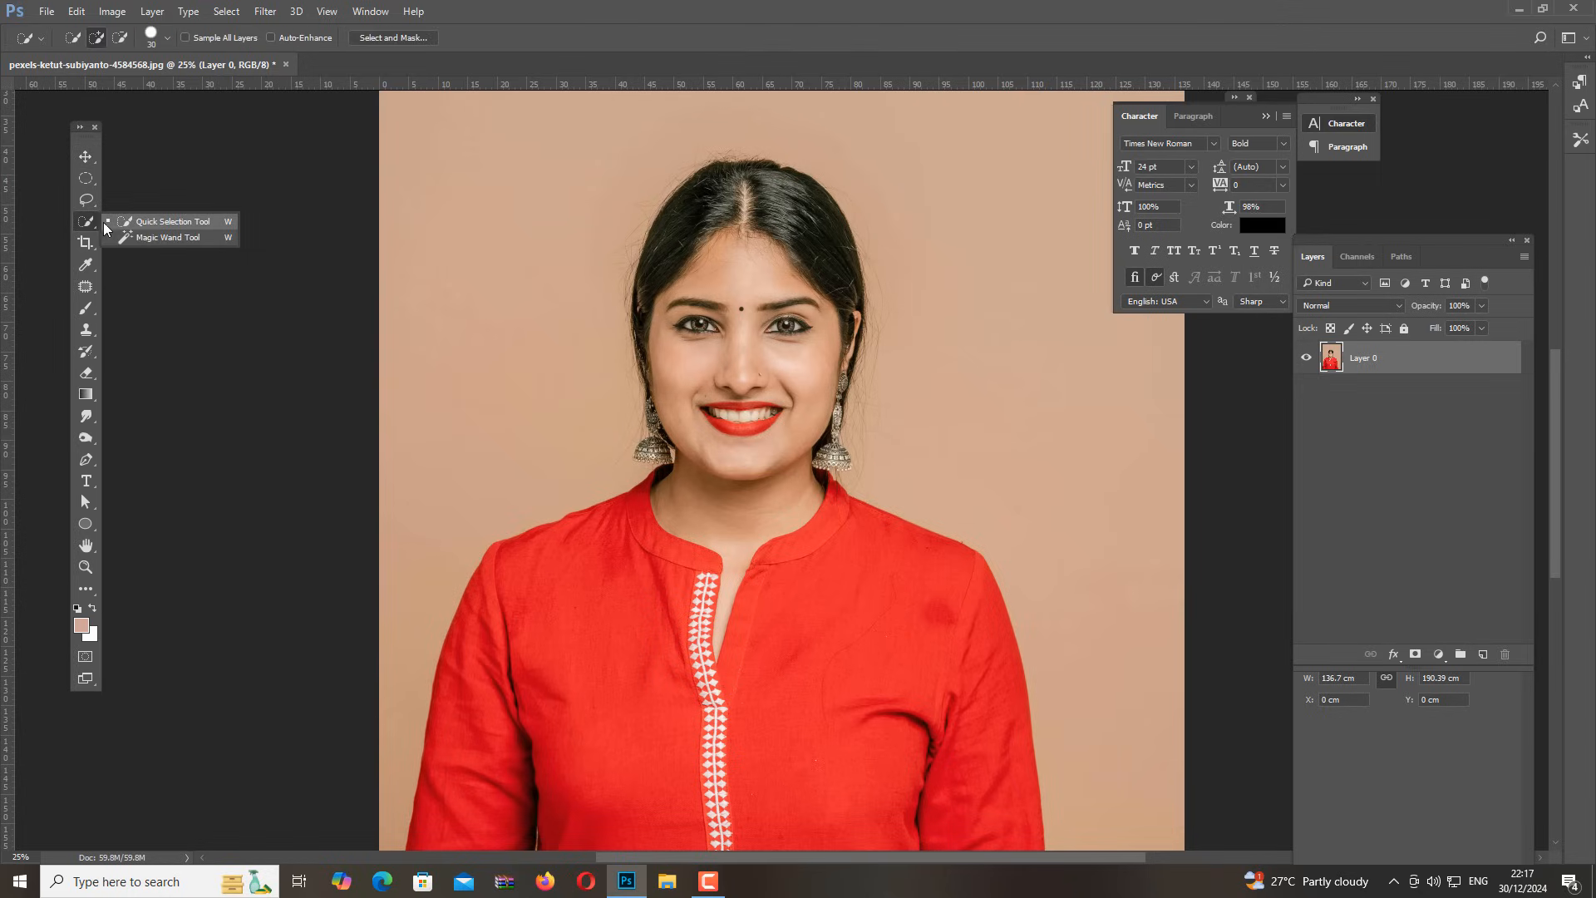
left_click(141, 222)
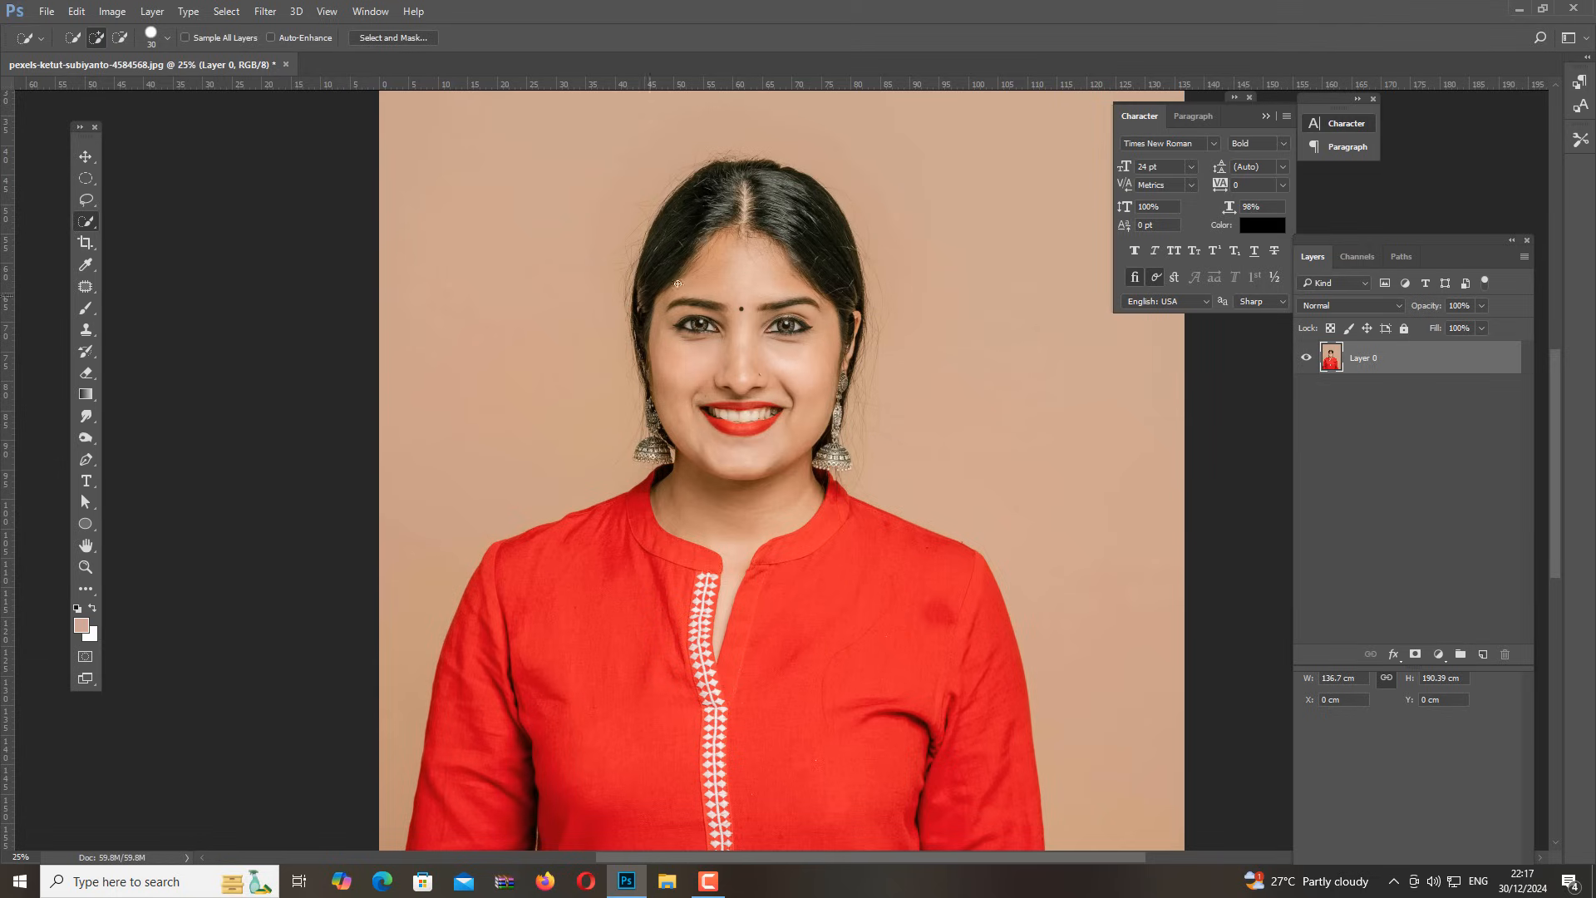
left_click_drag(737, 170, 745, 209)
left_click_drag(743, 282, 692, 232)
mouse_move(769, 191)
left_mouse_down()
mouse_move(820, 244)
mouse_move(821, 263)
mouse_move(791, 232)
mouse_move(786, 449)
left_mouse_up()
mouse_move(715, 379)
left_mouse_down()
mouse_move(702, 549)
mouse_move(693, 510)
mouse_move(539, 579)
mouse_move(497, 630)
mouse_move(465, 836)
mouse_move(558, 774)
mouse_move(629, 656)
mouse_move(747, 838)
mouse_move(808, 561)
mouse_move(914, 656)
mouse_move(947, 747)
mouse_move(898, 747)
left_mouse_up()
Extend the quick selection to include both of the woman's dangling earrings
key("ctrl+plus")
key("ctrl+plus")
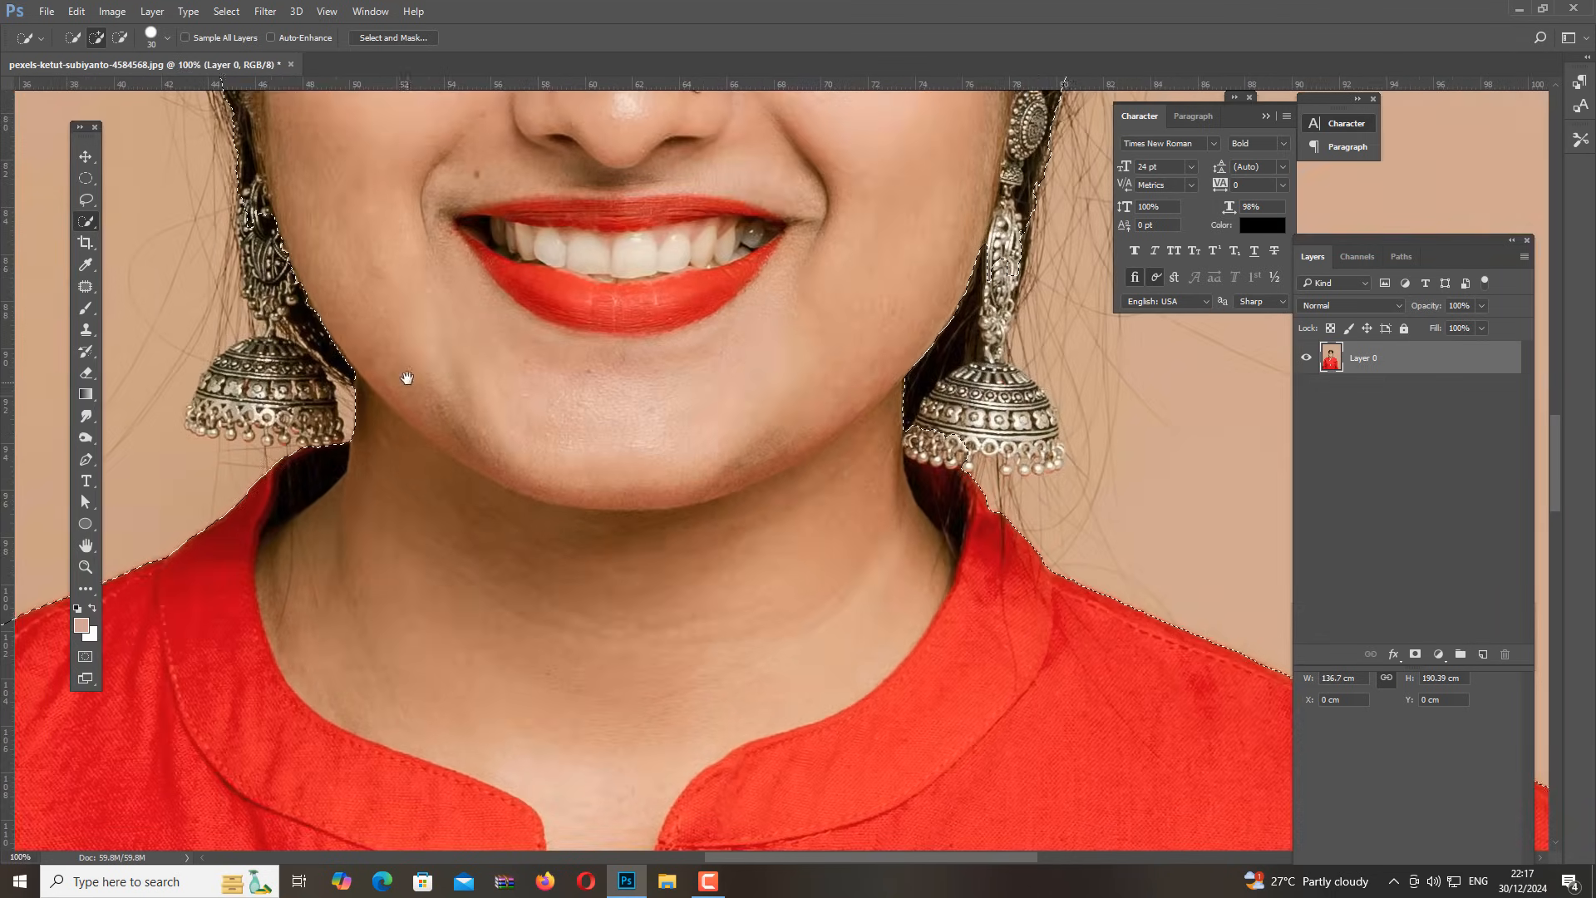
mouse_move(403, 374)
left_mouse_down()
mouse_move(570, 499)
mouse_move(474, 434)
left_mouse_up()
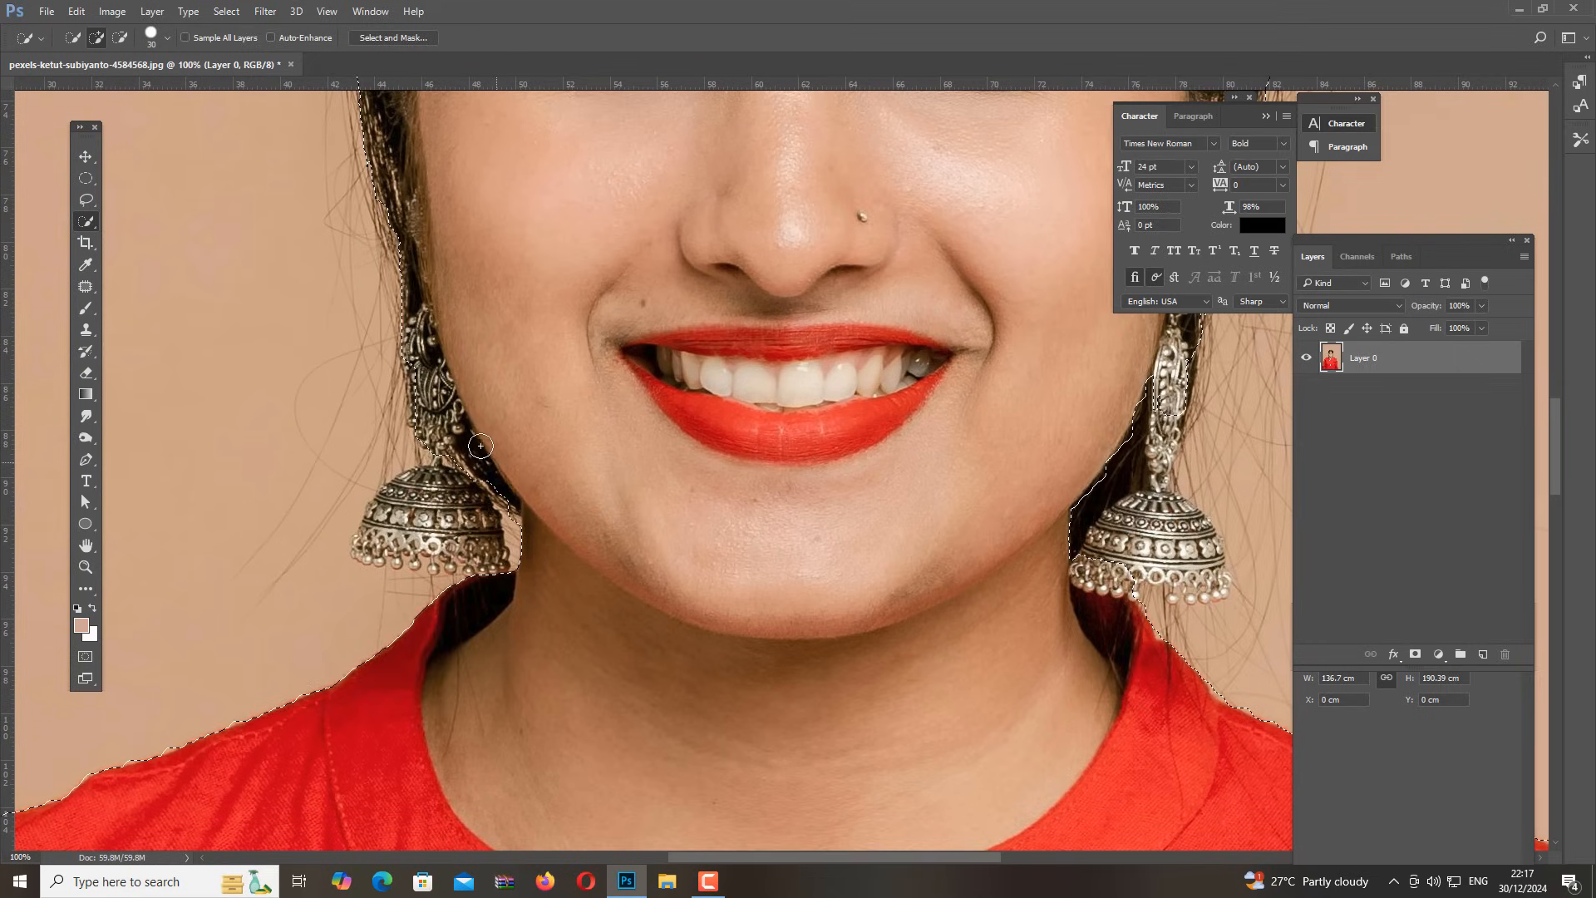
left_click(424, 508)
left_click(396, 531)
left_click_drag(396, 531, 372, 541)
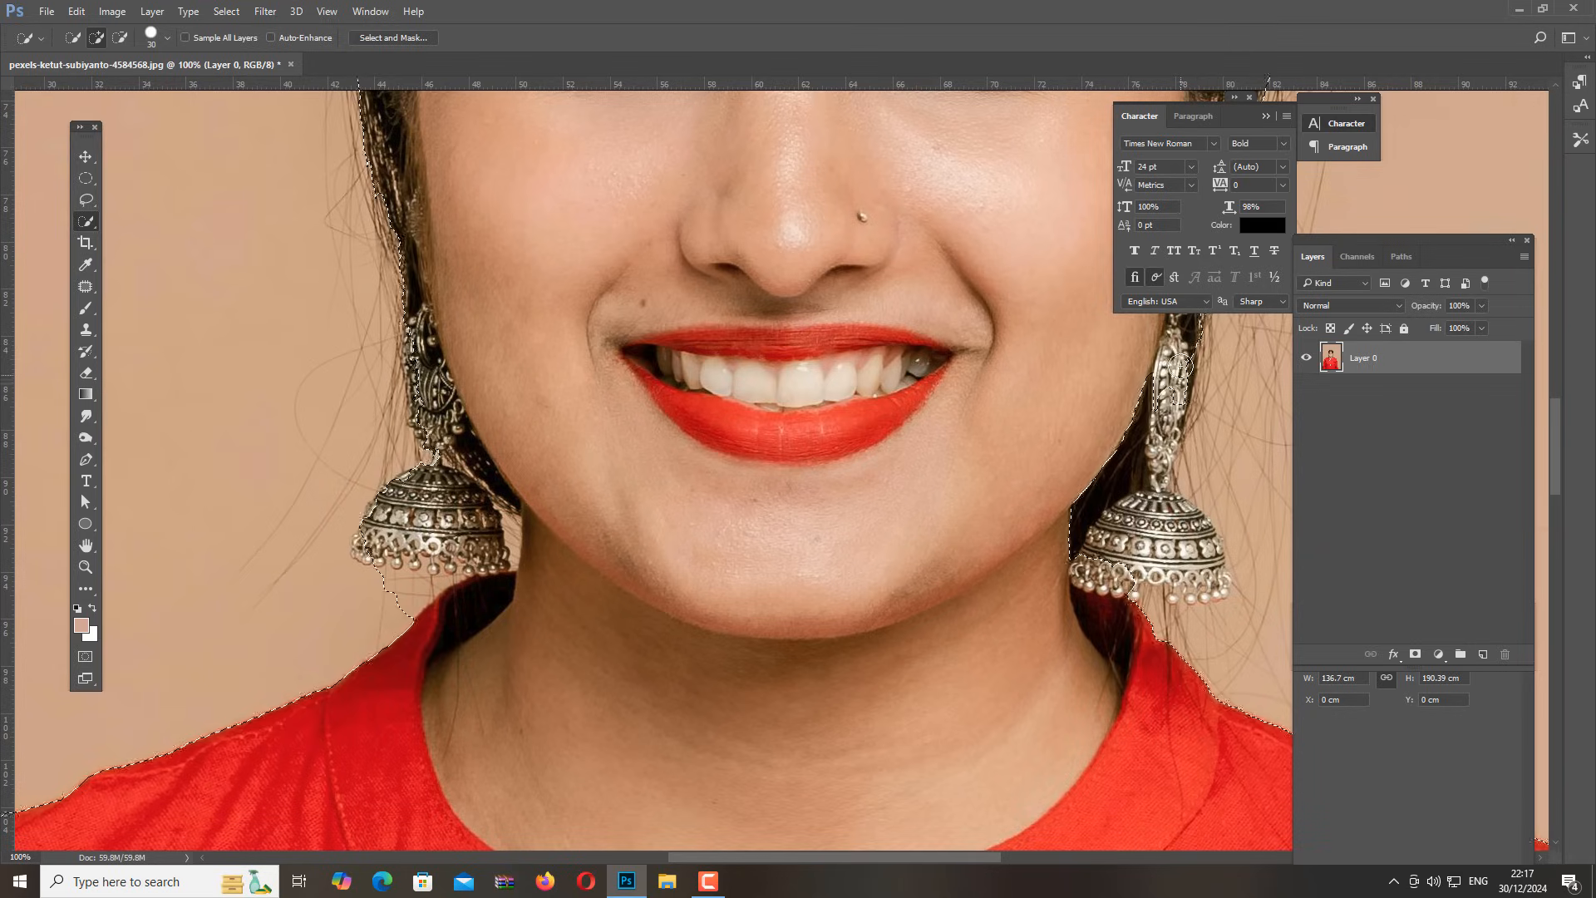
left_click_drag(1184, 366, 1161, 421)
mouse_move(1171, 527)
left_mouse_down()
mouse_move(1154, 546)
mouse_move(1203, 570)
left_mouse_up()
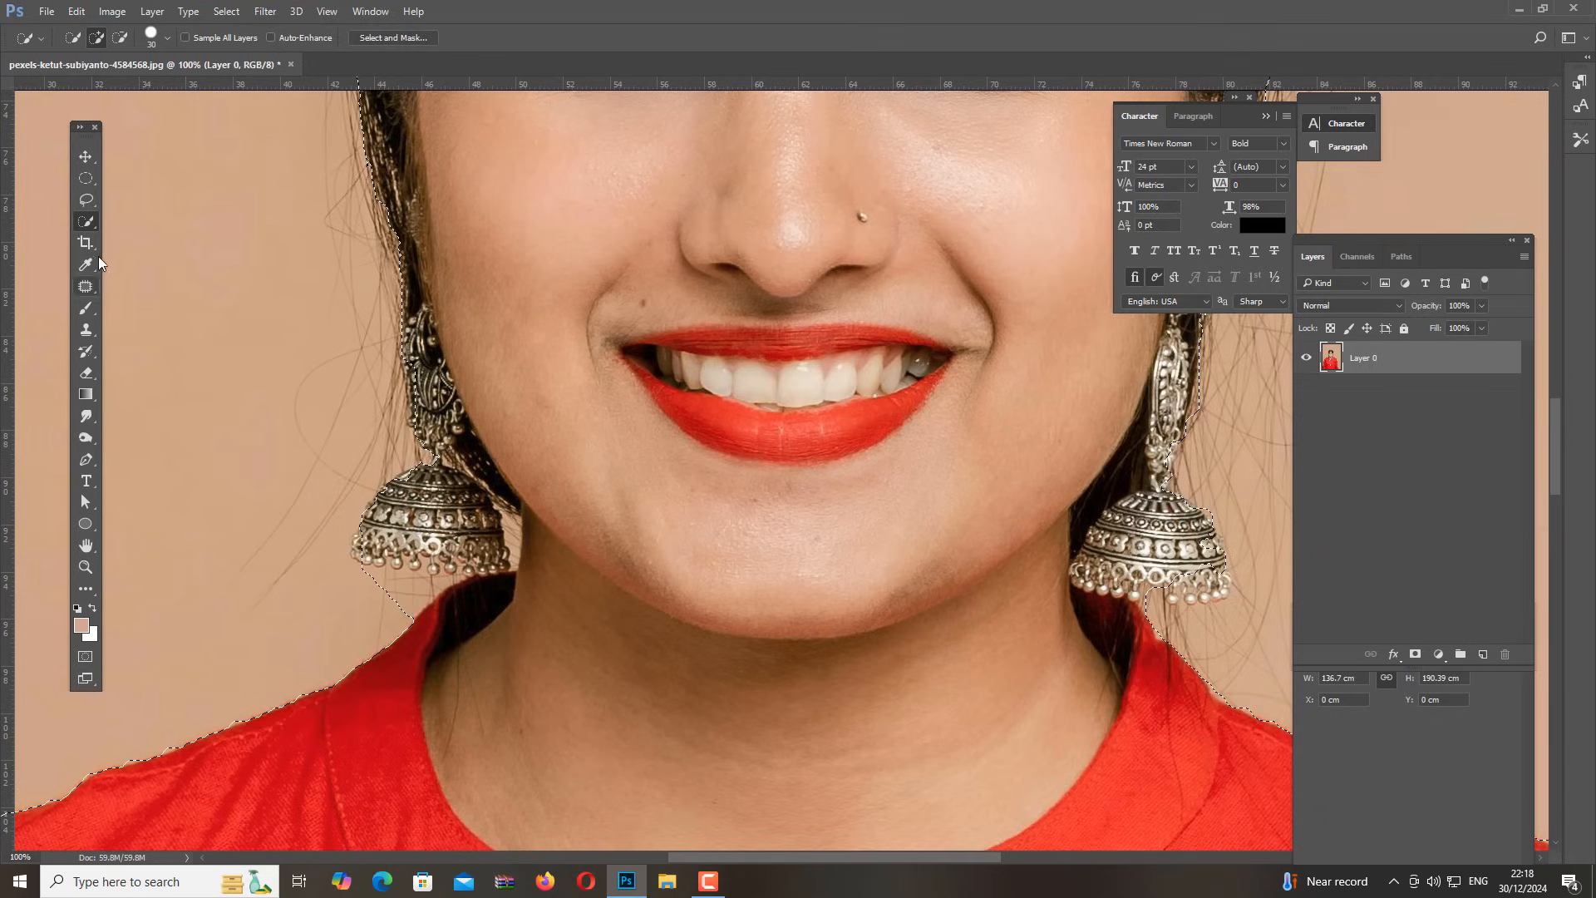
Subtract the excess background between the left earring and the shoulder from the selection with the Lasso tool
left_click(87, 203)
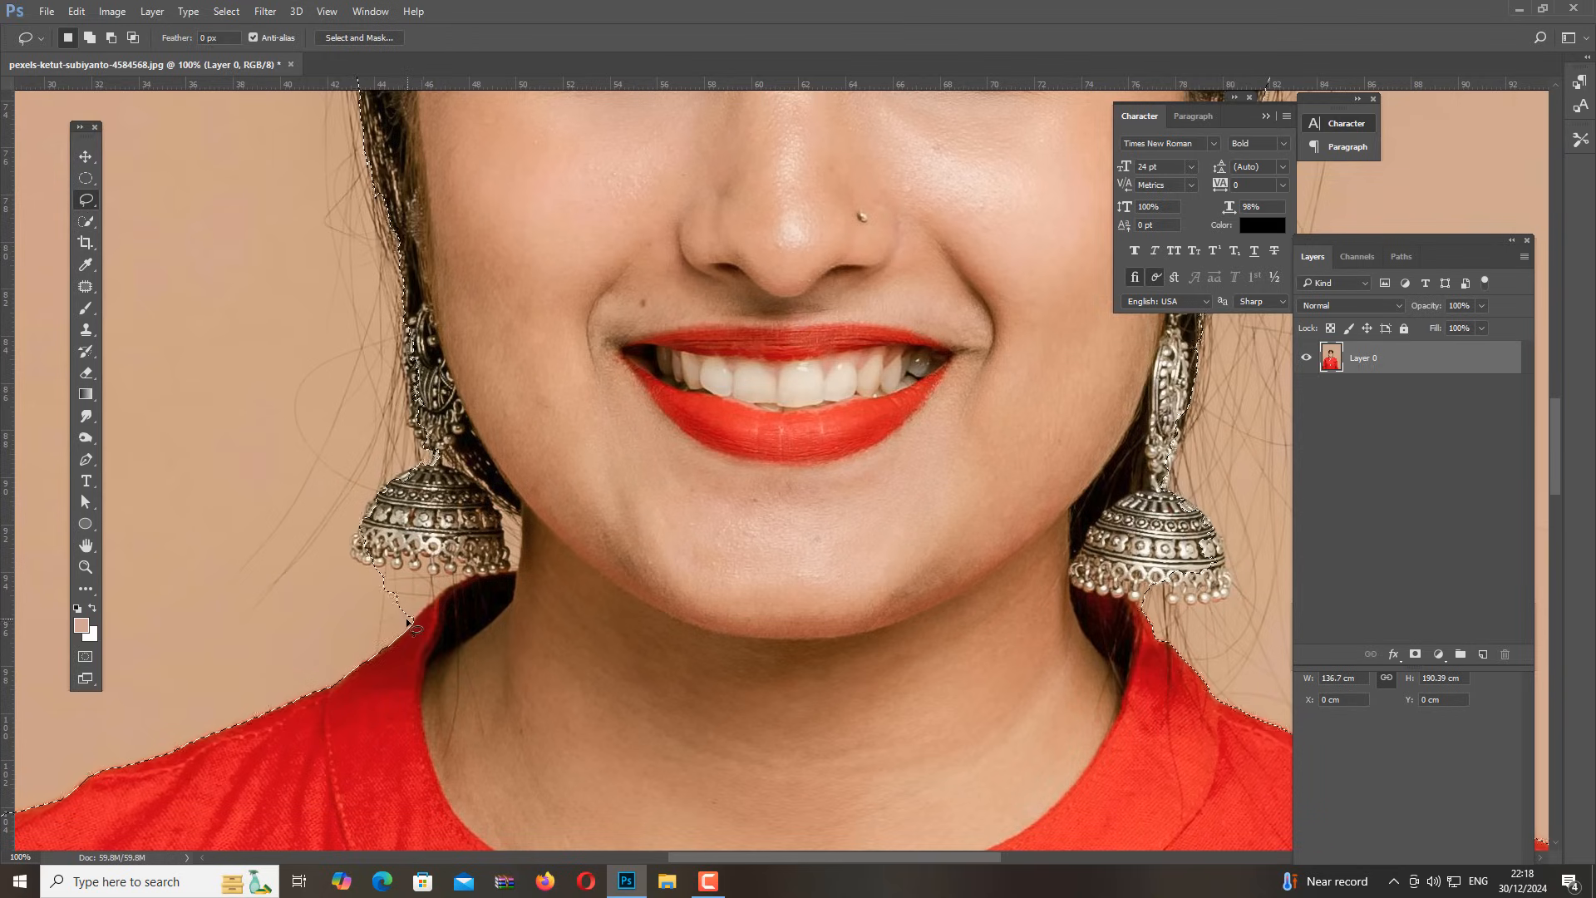
key("alt")
key("alt")
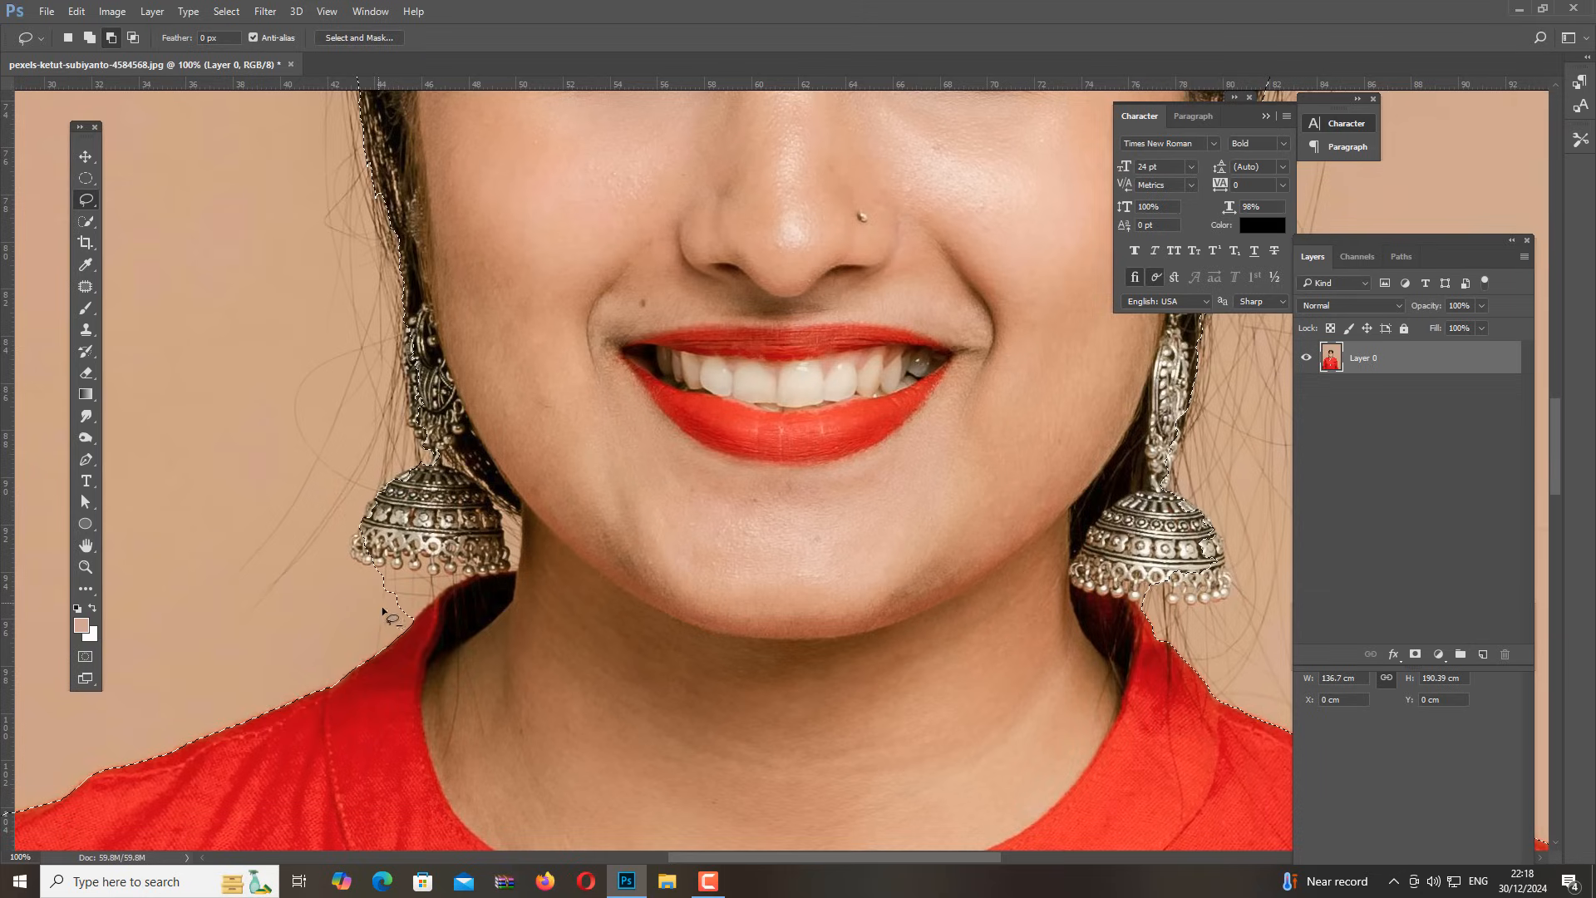
mouse_move(414, 623)
left_mouse_down()
mouse_move(460, 576)
mouse_move(385, 570)
mouse_move(349, 590)
mouse_move(422, 616)
left_mouse_up()
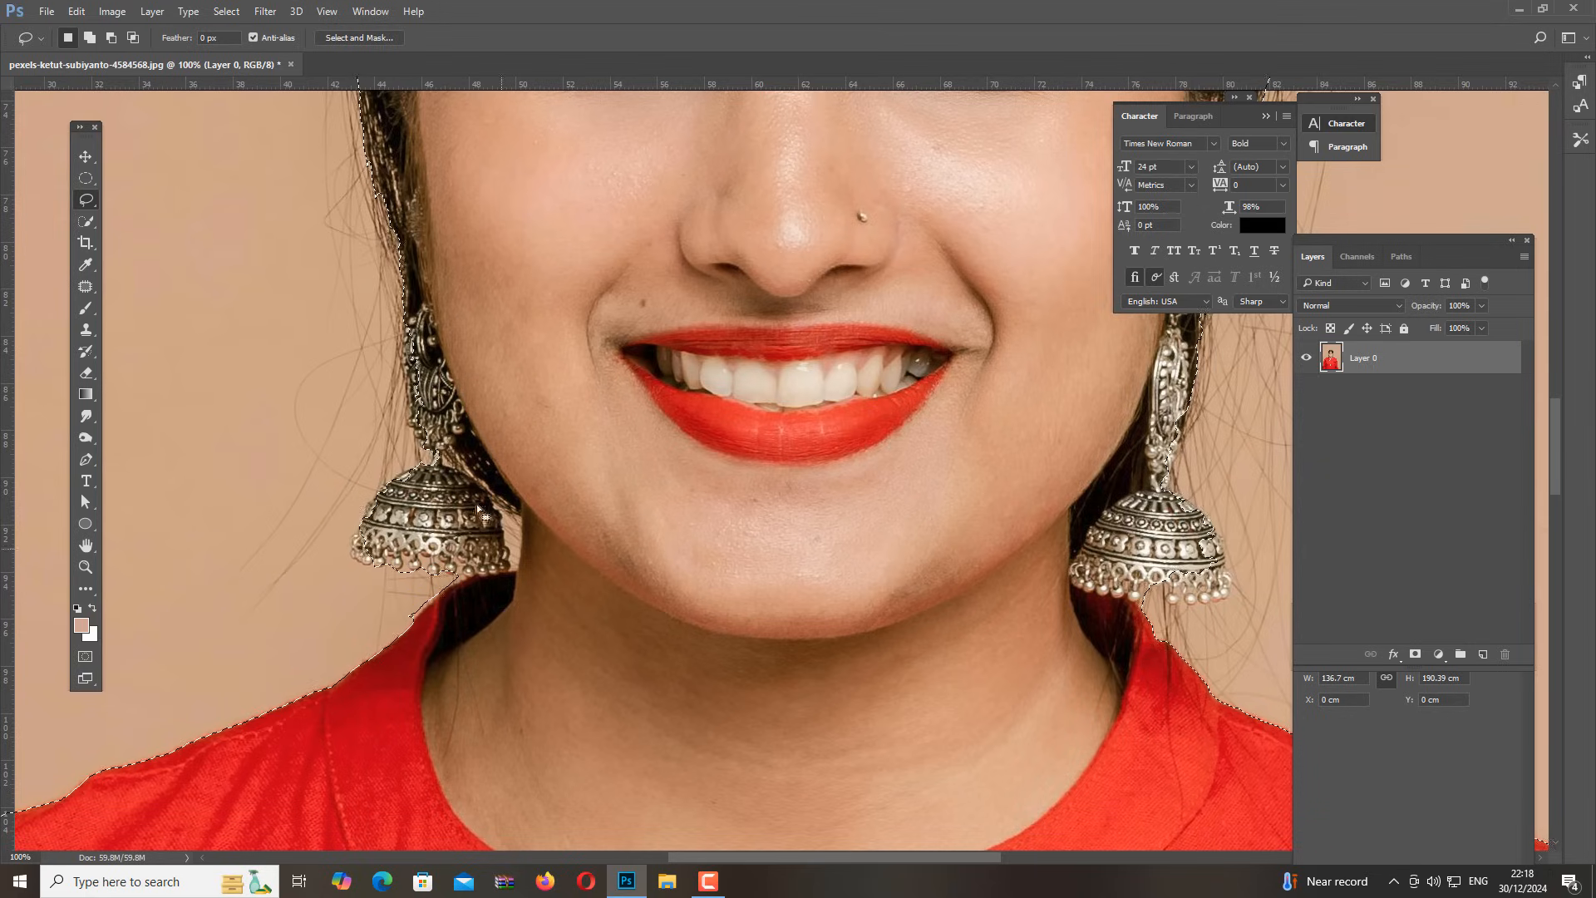
Refine the selection outline around both earrings with the Lasso tool, adding missed parts and removing background
key("alt")
mouse_move(428, 442)
left_mouse_down()
mouse_move(414, 431)
mouse_move(443, 462)
mouse_move(430, 446)
left_mouse_up()
key("shift")
mouse_move(414, 313)
left_mouse_down()
mouse_move(454, 489)
mouse_move(390, 498)
mouse_move(403, 516)
mouse_move(353, 538)
mouse_move(358, 571)
mouse_move(414, 572)
left_mouse_up()
left_click_drag(934, 552, 631, 591)
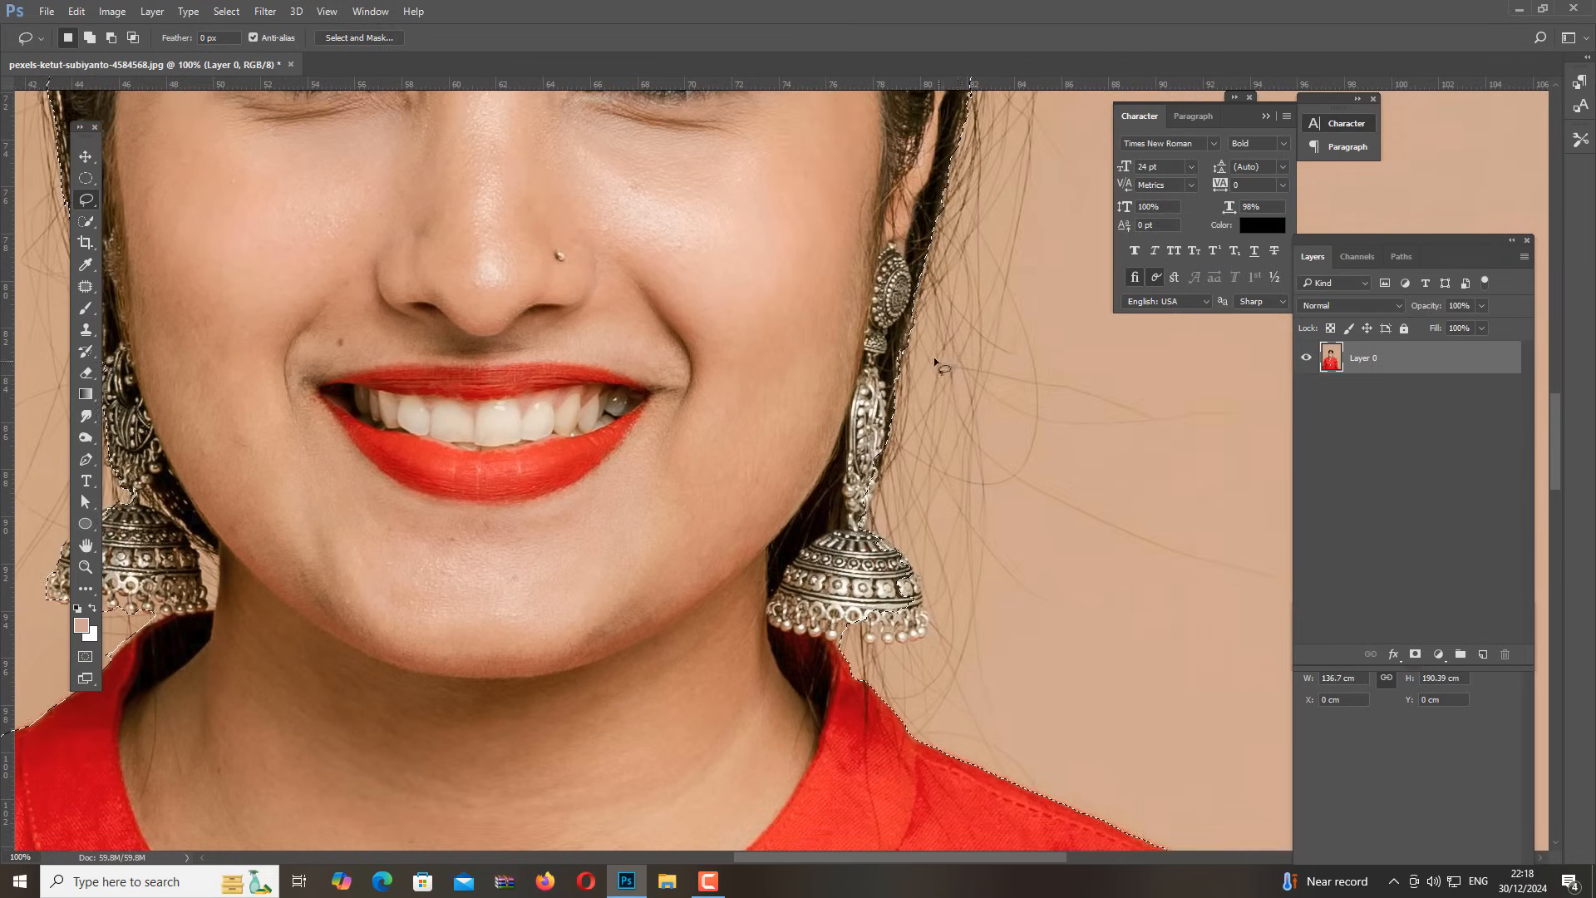
mouse_move(867, 532)
left_mouse_down("shift")
mouse_move(903, 555)
mouse_move(929, 642)
mouse_move(863, 632)
left_mouse_up("shift")
scroll(499, 624, "left", 5)
scroll(499, 624, "up", 1)
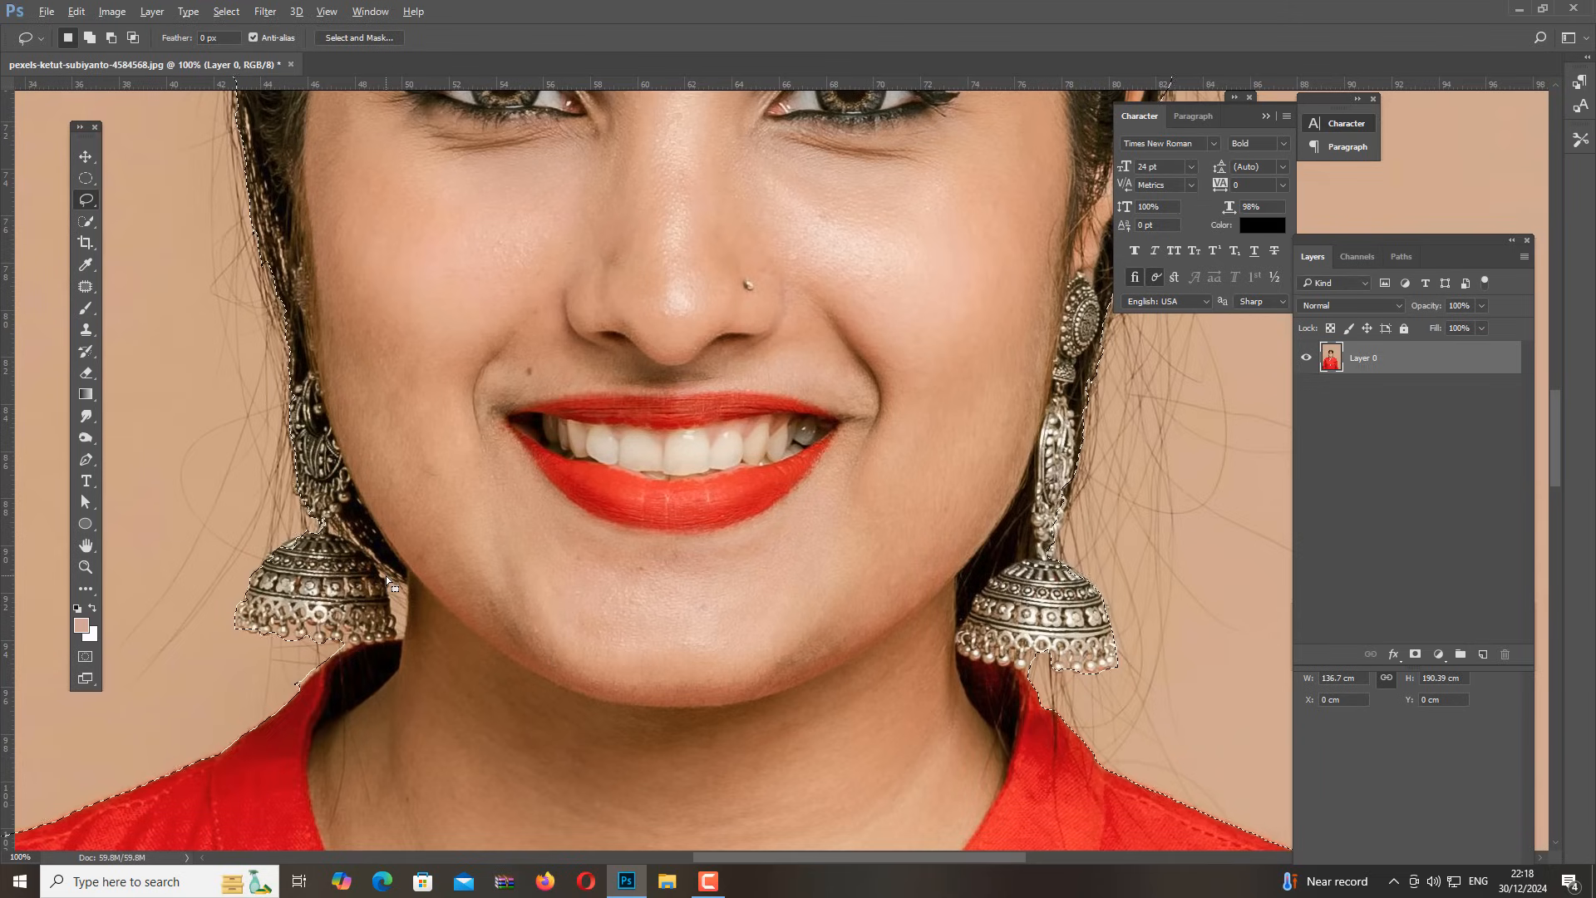
mouse_move(365, 545)
left_mouse_down("alt")
mouse_move(410, 648)
mouse_move(413, 598)
mouse_move(368, 547)
left_mouse_up("alt")
Feather the selection of the woman with a radius of 3 pixels
key("ctrl+minus")
key("ctrl+minus")
key("ctrl+minus")
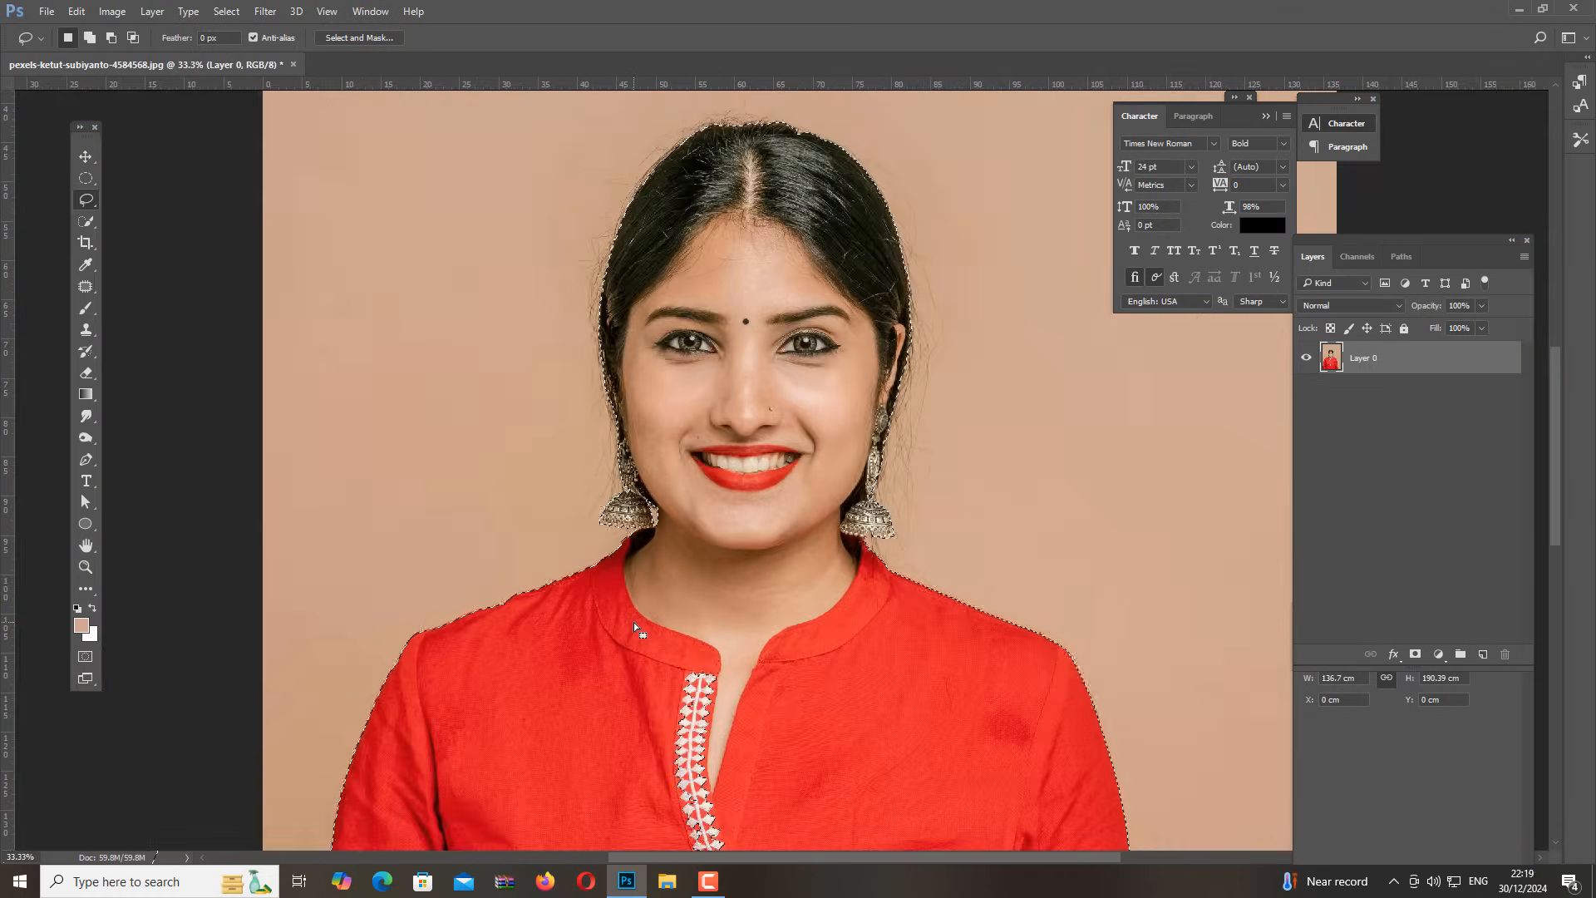
left_click_drag(634, 621, 480, 748)
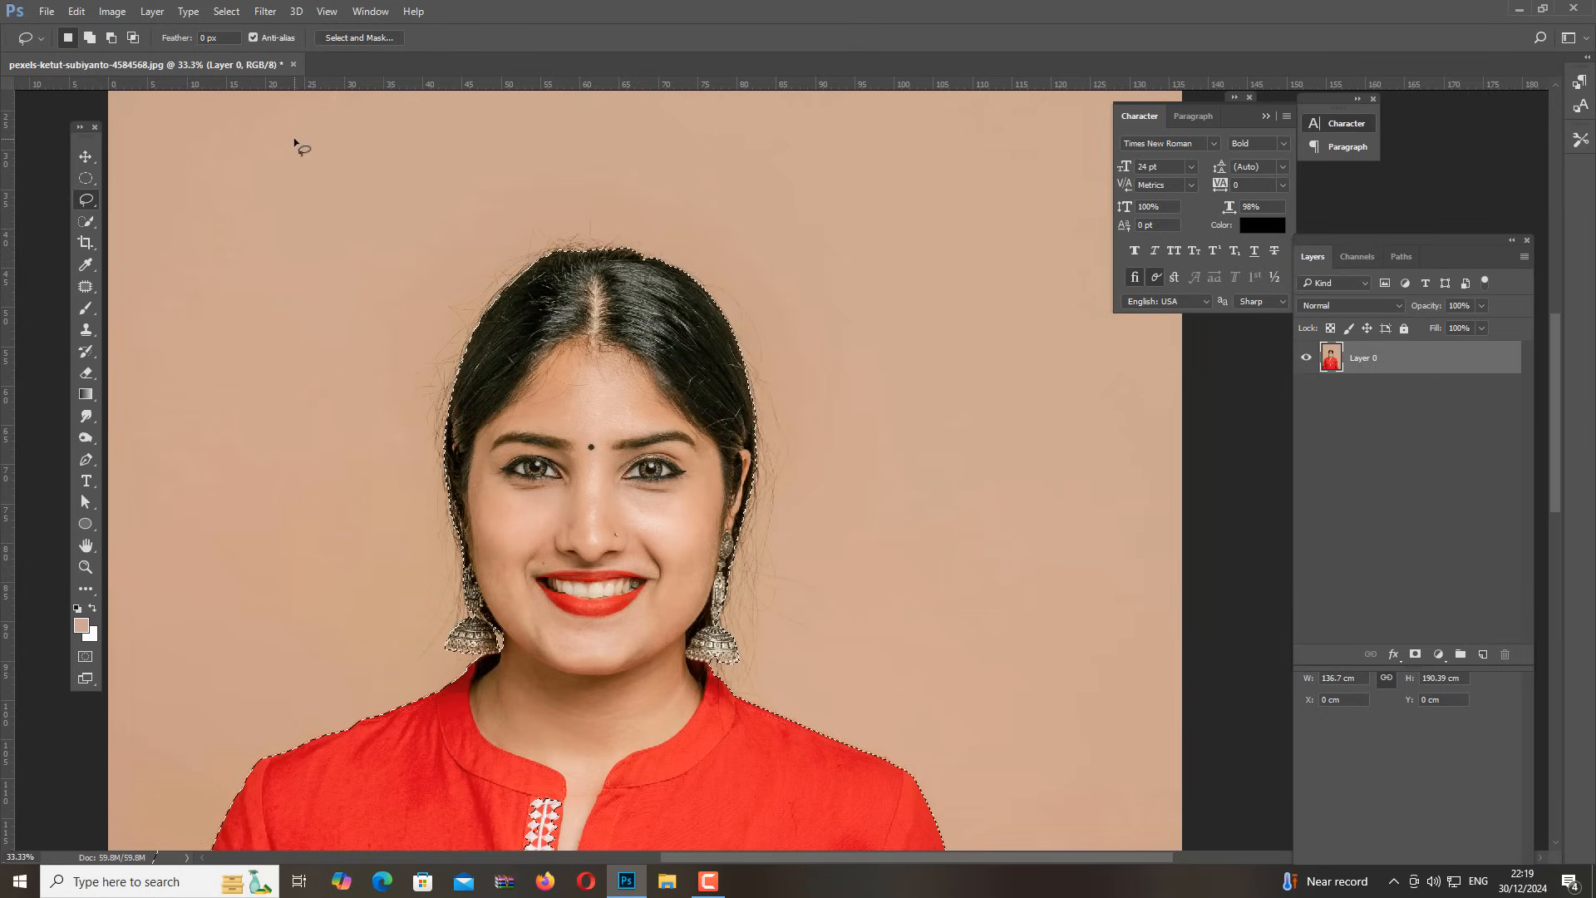
key("shift+F6")
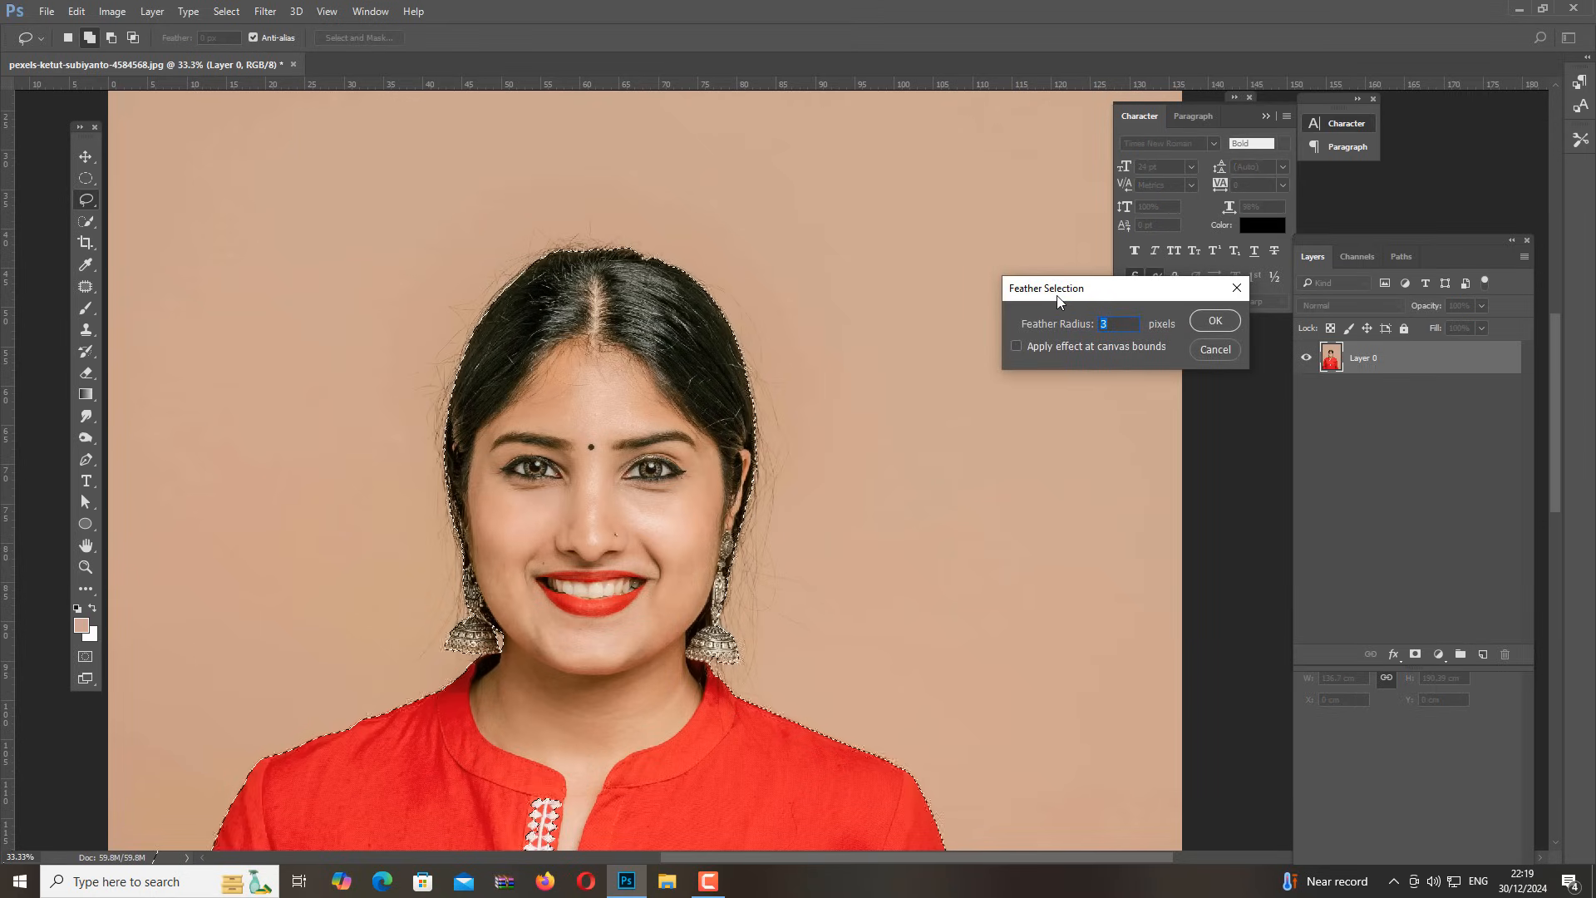
left_click(1214, 331)
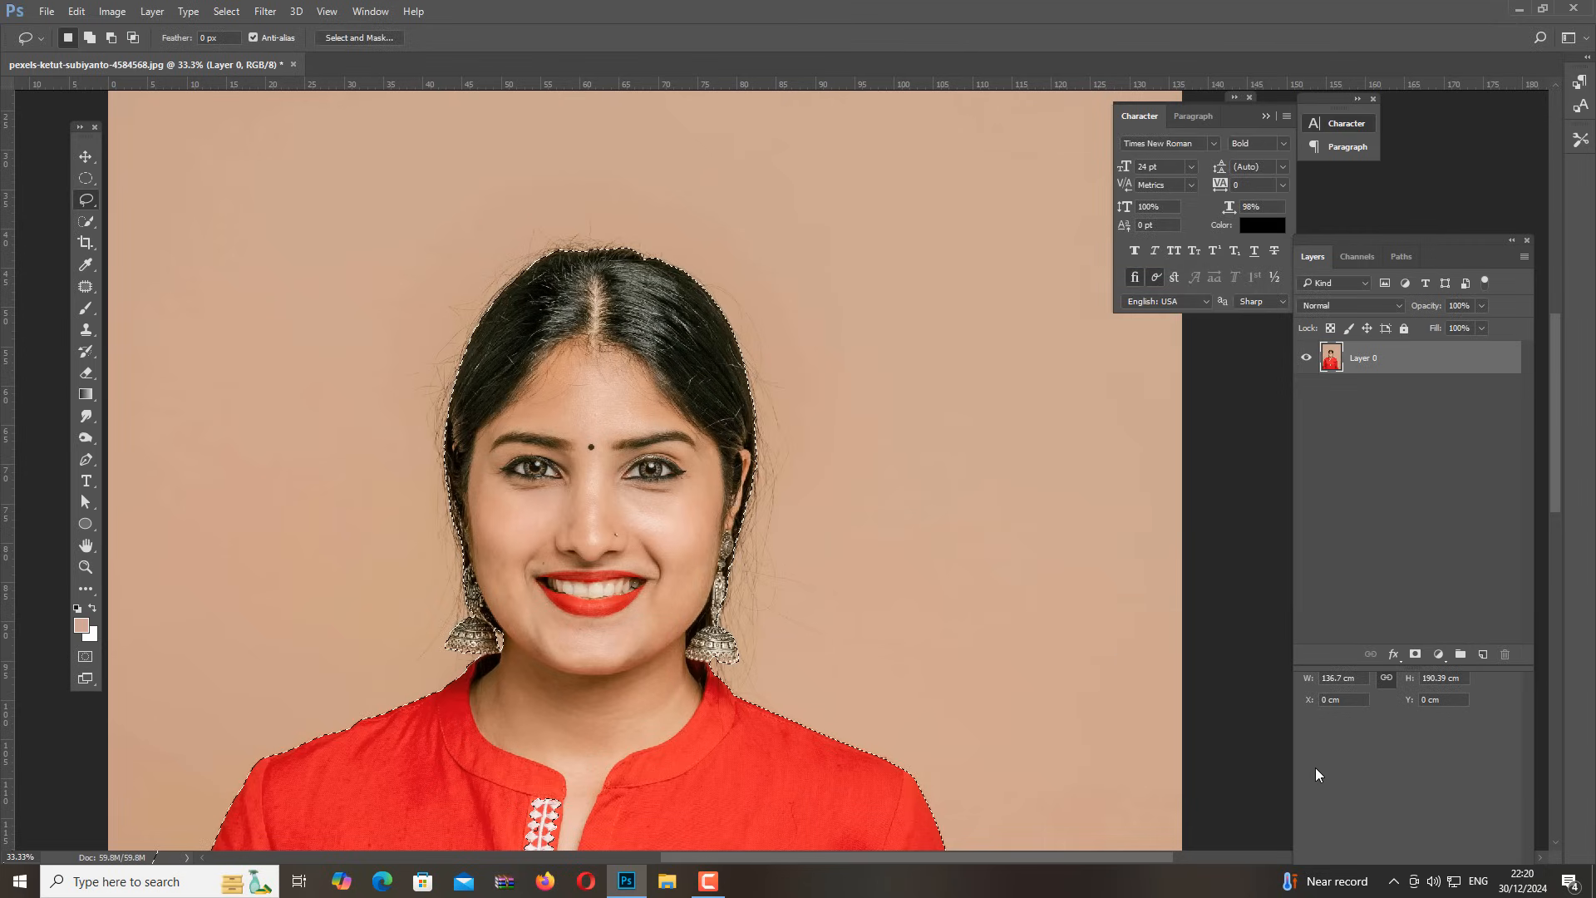
Copy the selected woman onto a new layer and hide the original photo layer, Layer 0
key("ctrl+j")
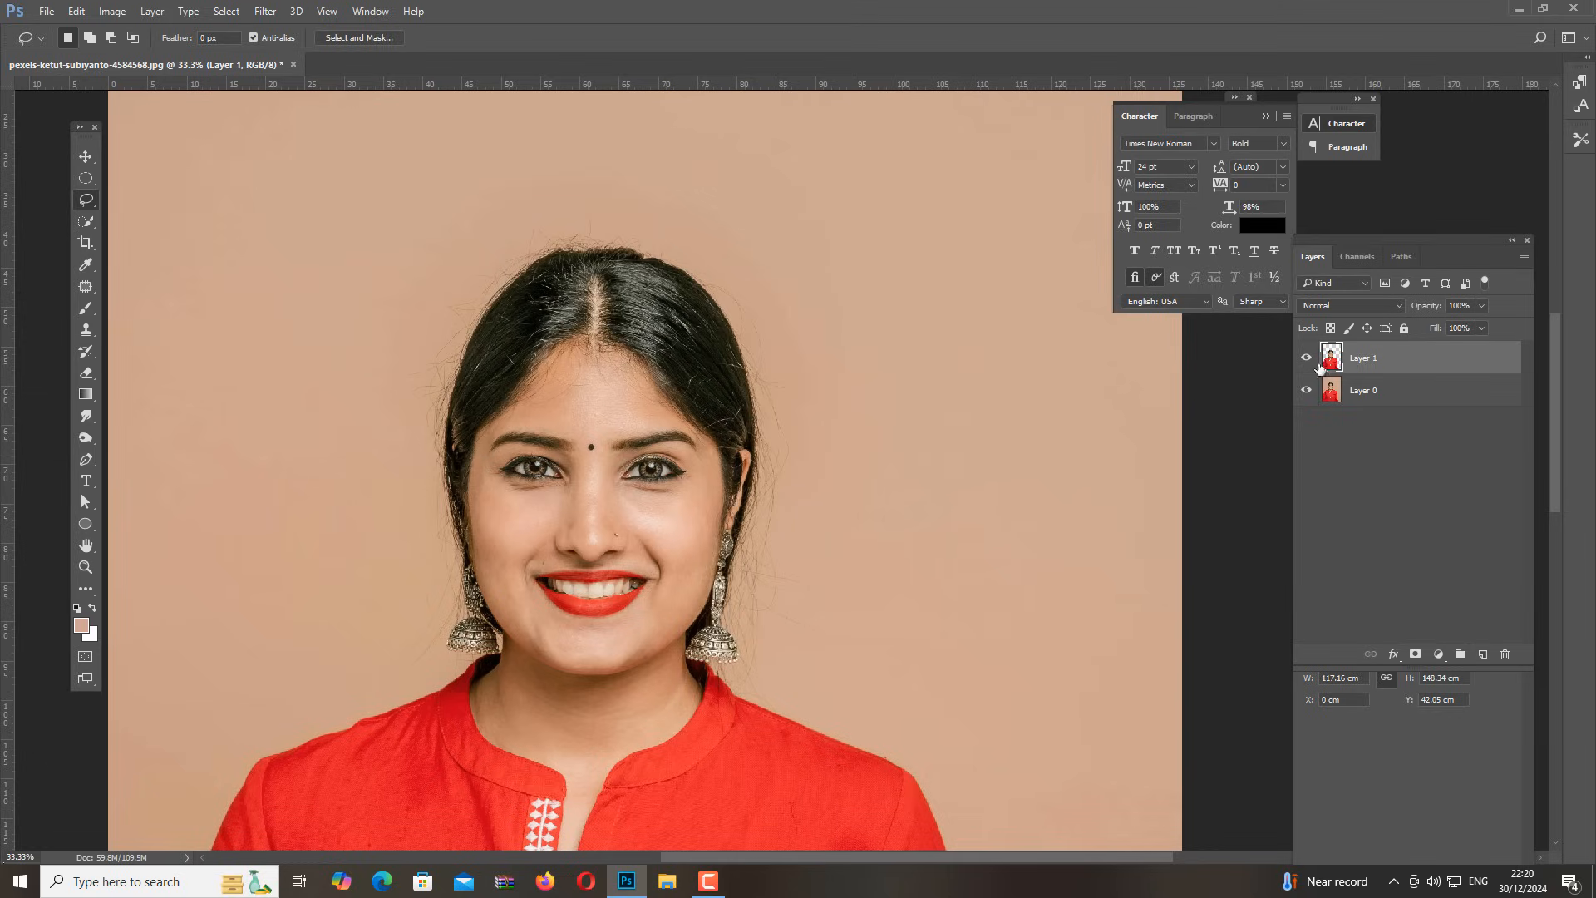
left_click(1306, 391)
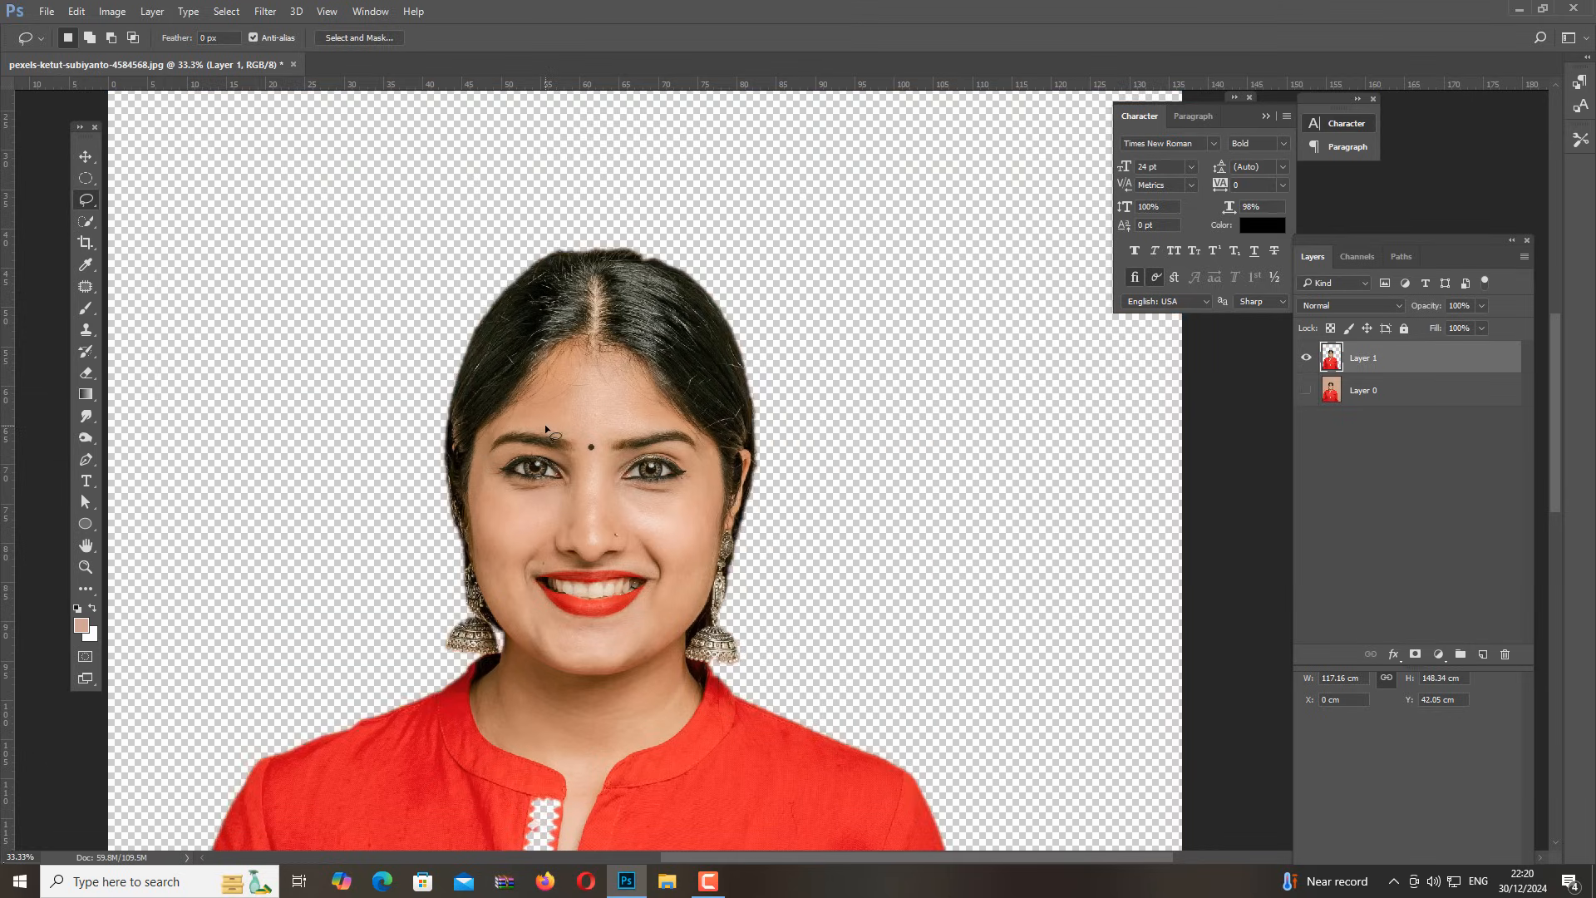
key("ctrl+minus")
key("ctrl+minus")
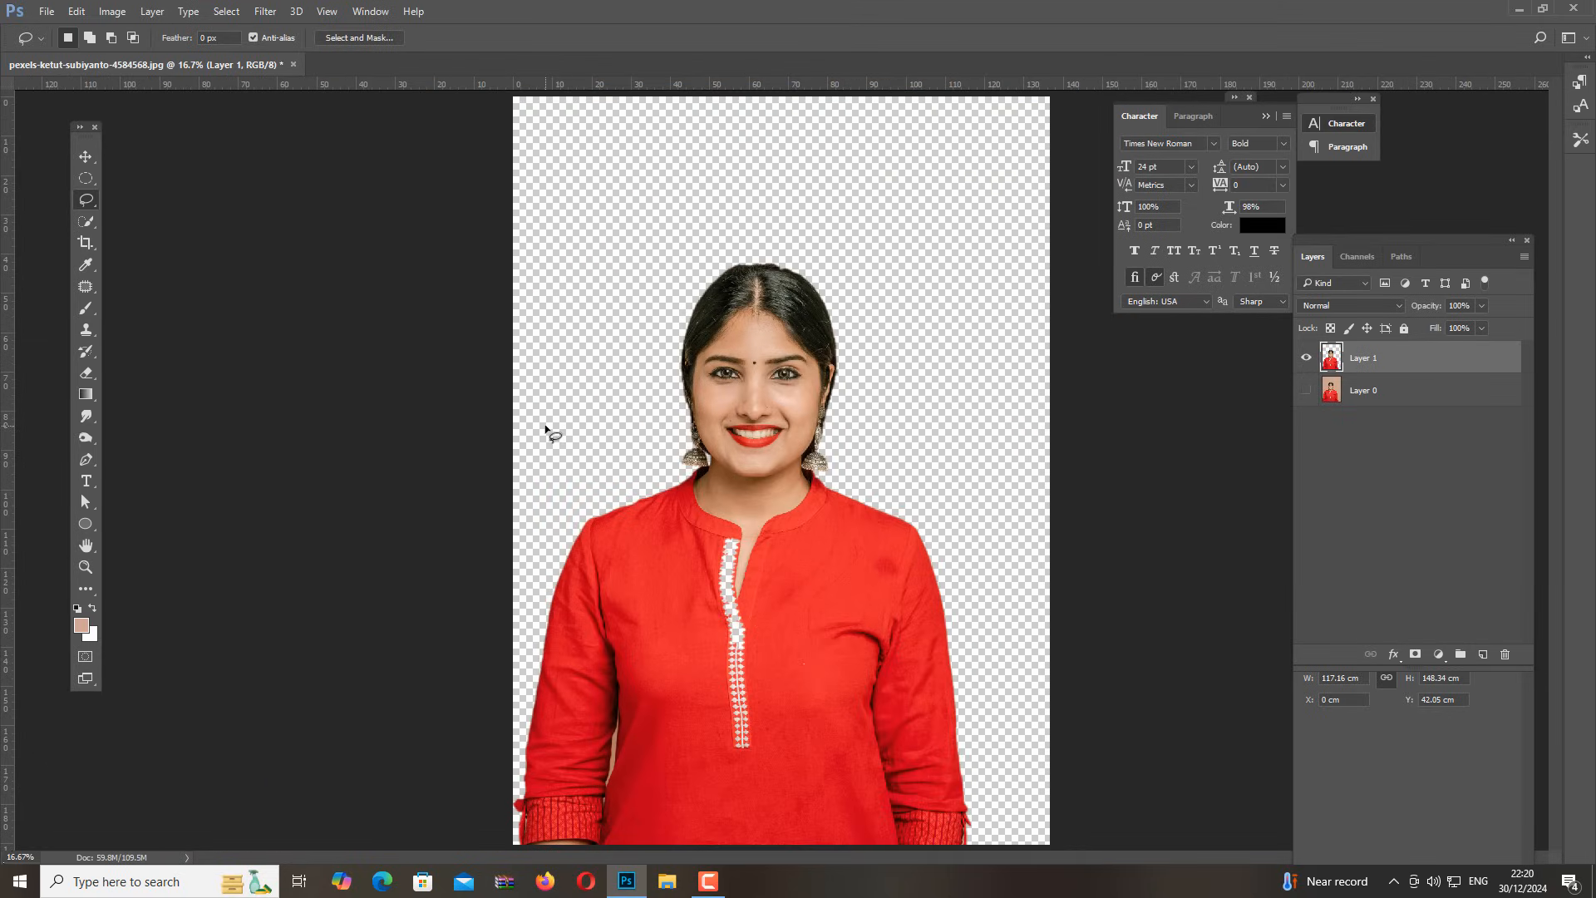
Set the Crop tool to W x H x Resolution with 1.5 in width, 2 in height and 200 px/in
left_click(86, 246)
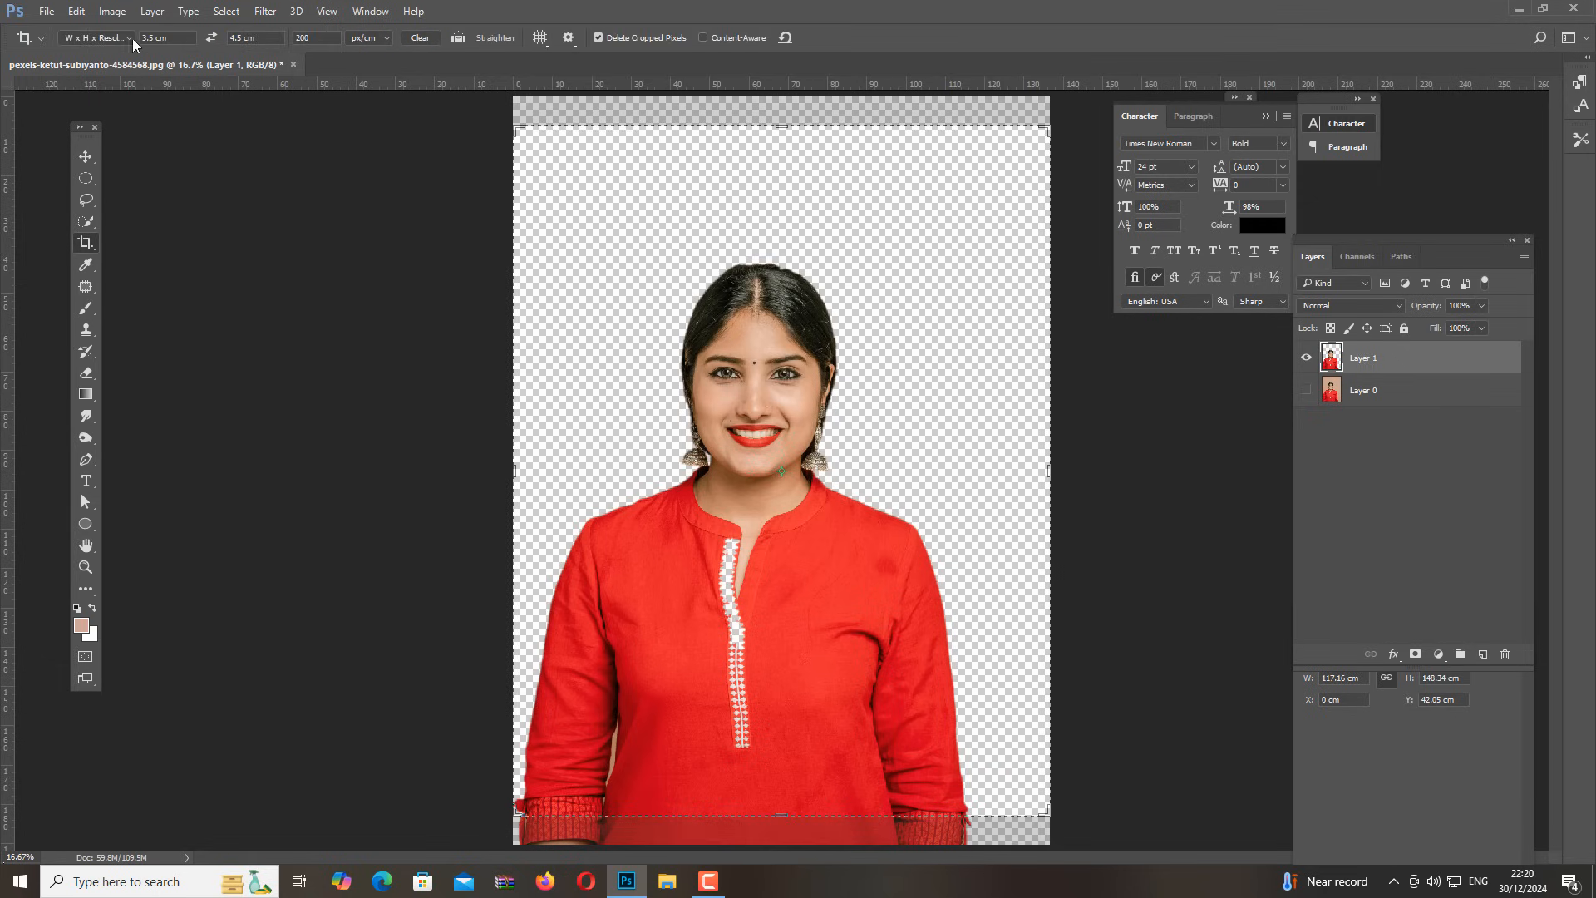
left_click(106, 38)
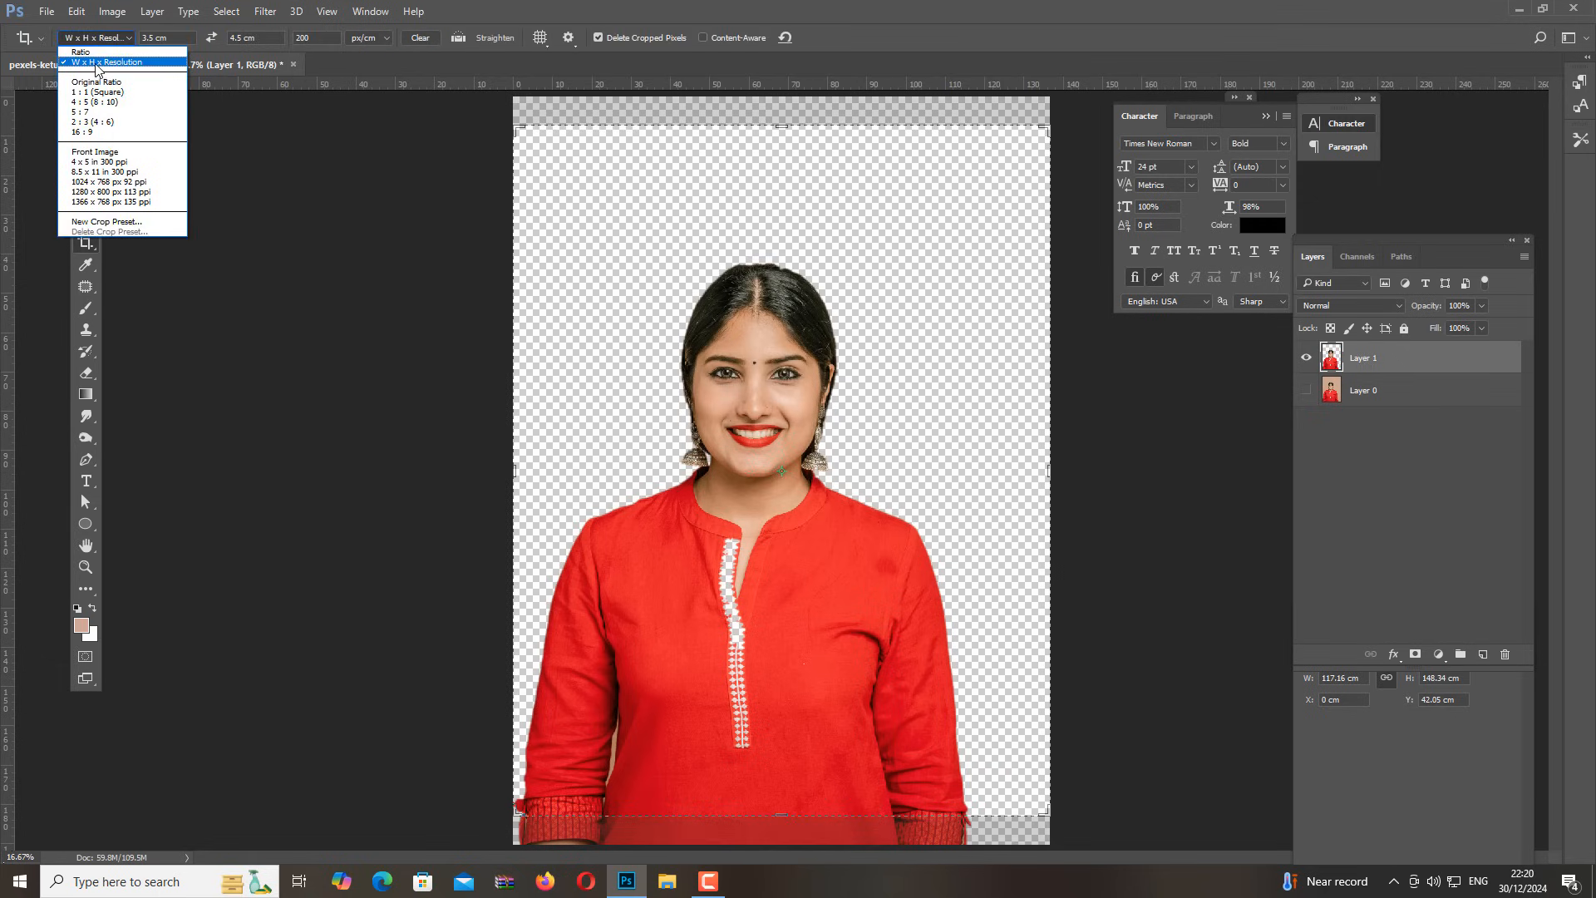
left_click(129, 63)
double_click(154, 38)
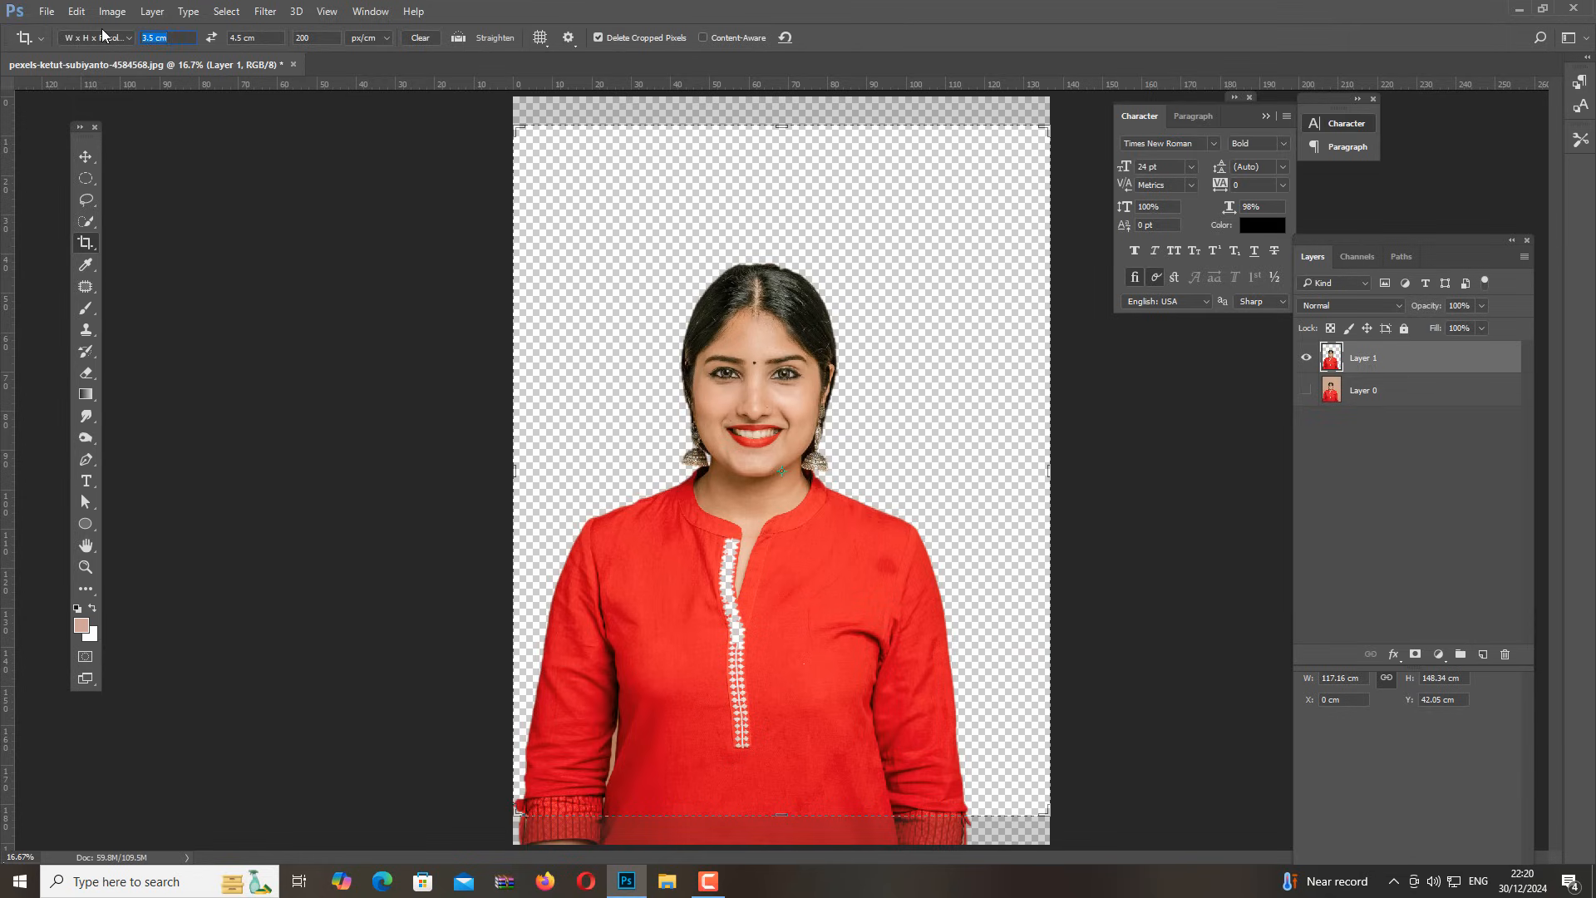
type("1.5")
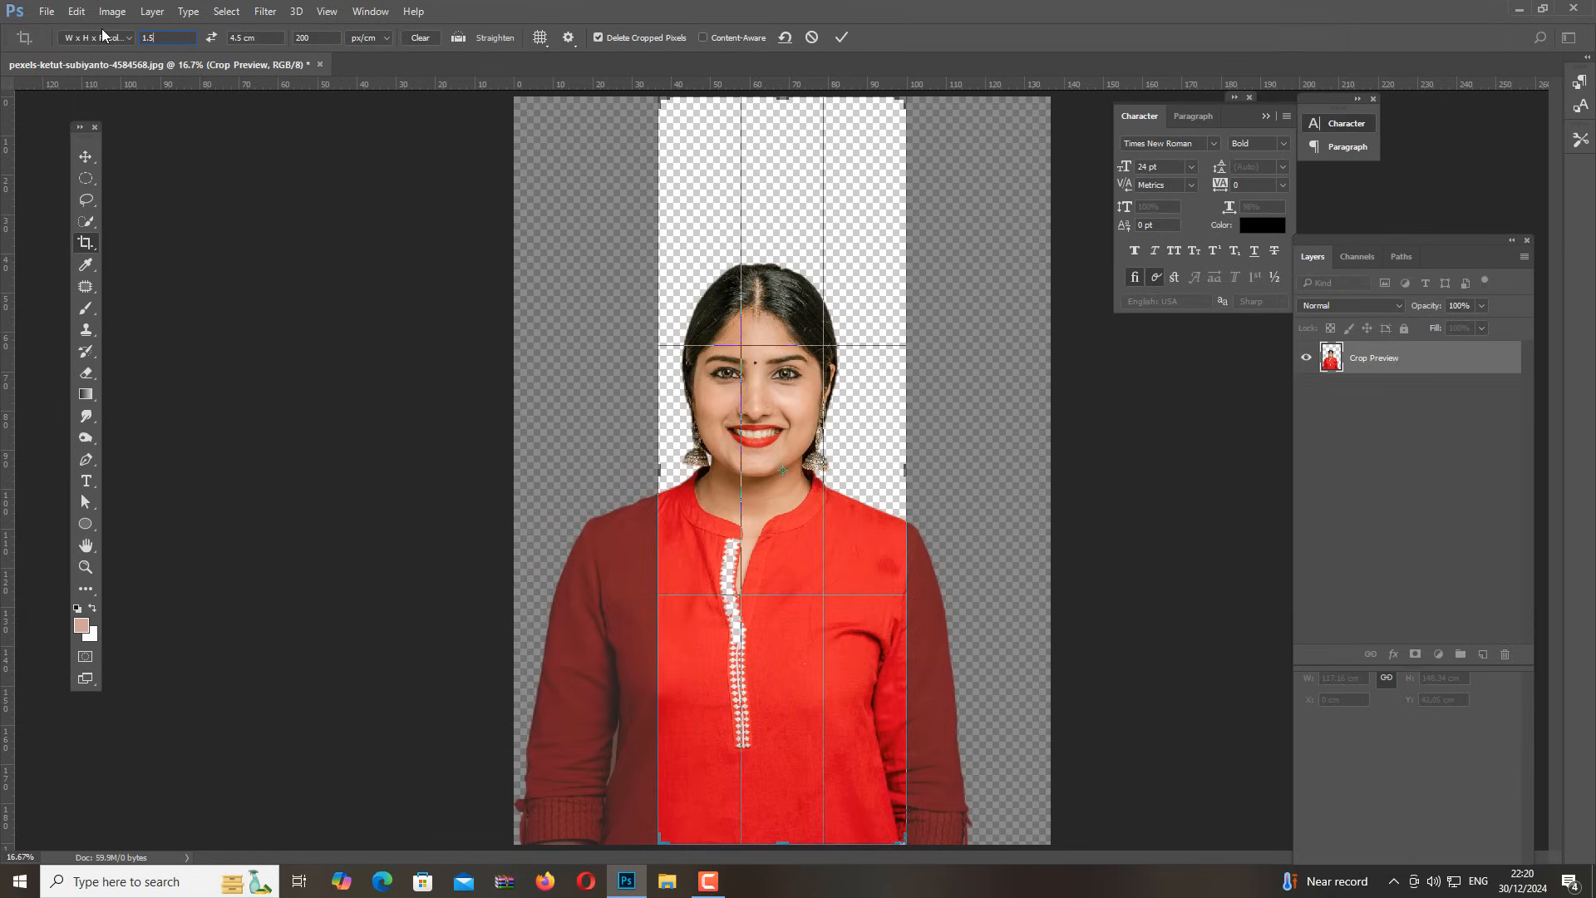
type(" in")
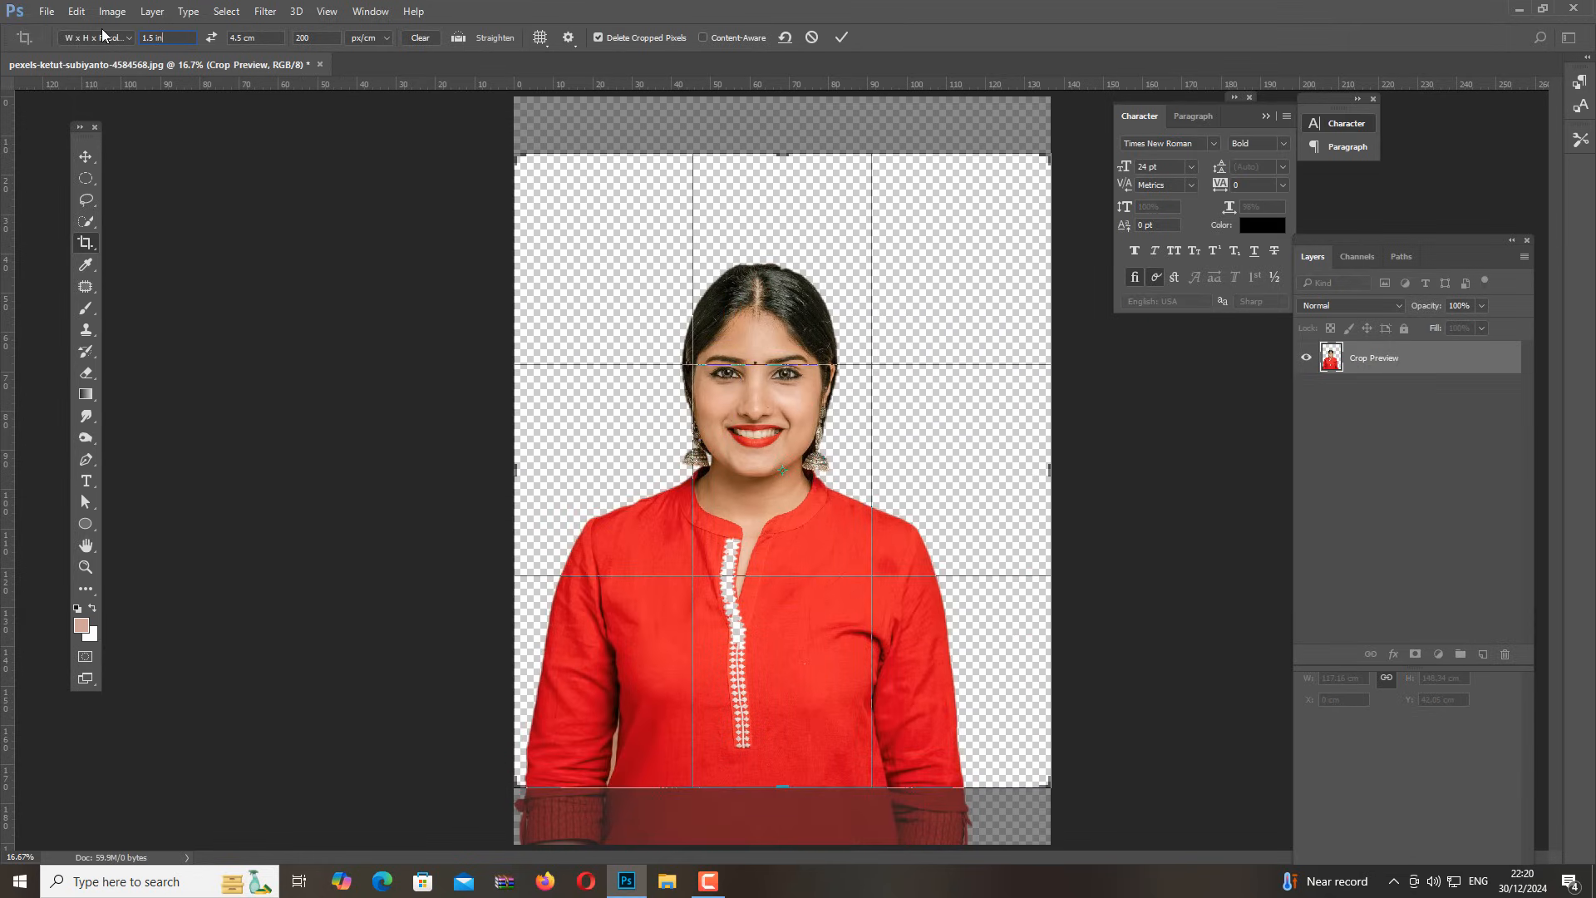
key("Tab")
type("2")
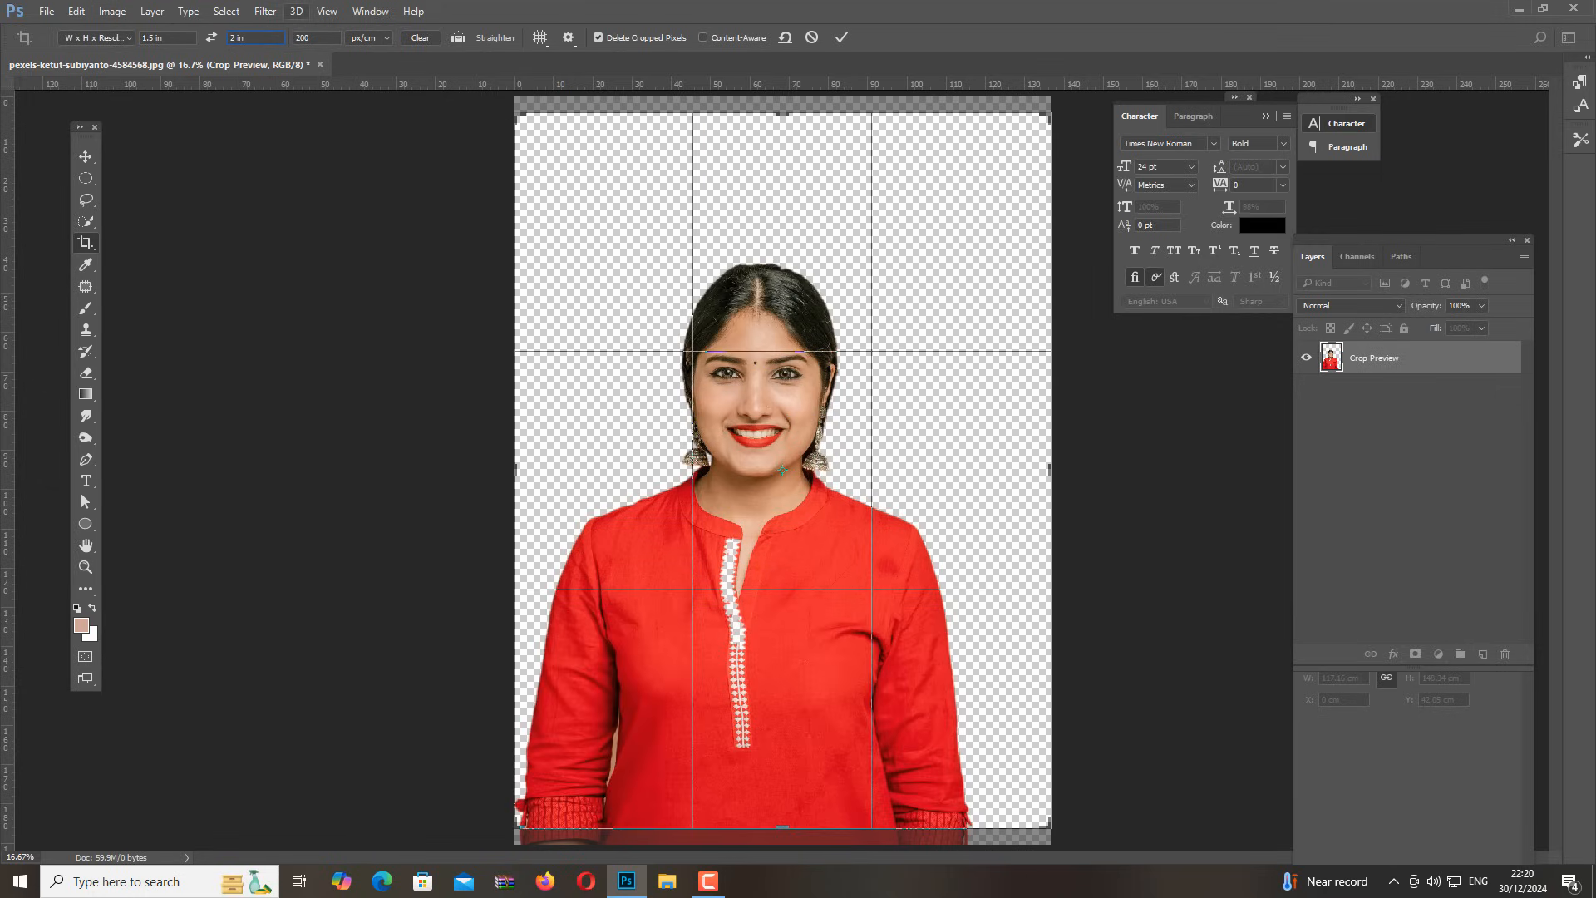
left_click(373, 38)
left_click(369, 52)
type("200")
Shrink the crop frame, centre the woman's head and shoulders inside it, and apply the crop
left_click_drag(1049, 829, 925, 662)
left_click_drag(795, 510, 736, 411)
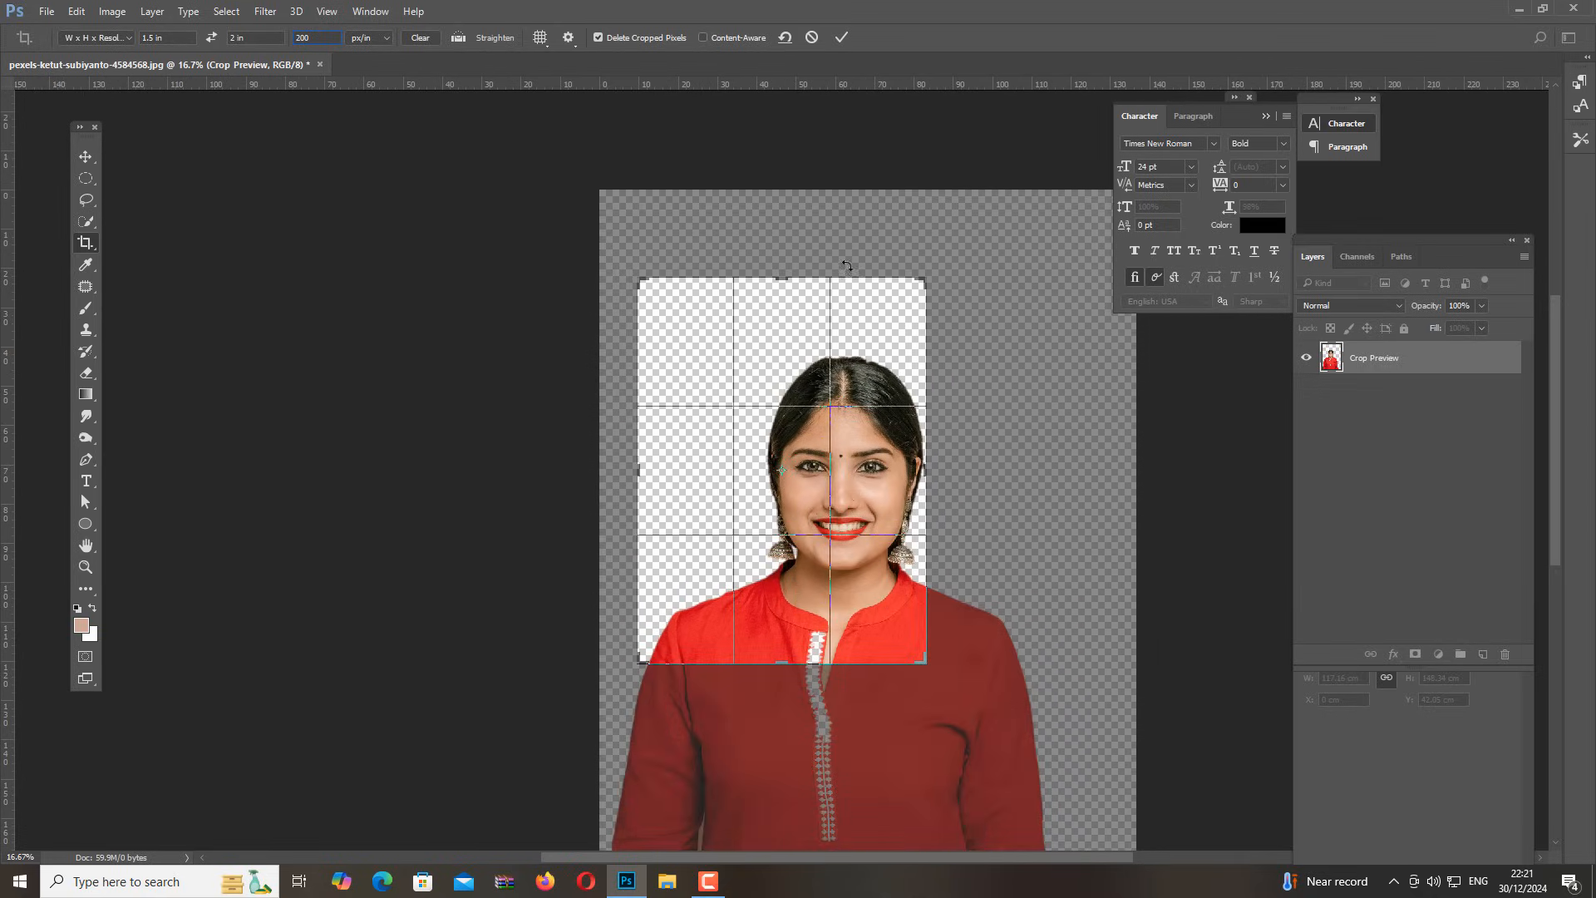
left_click_drag(896, 633, 832, 570)
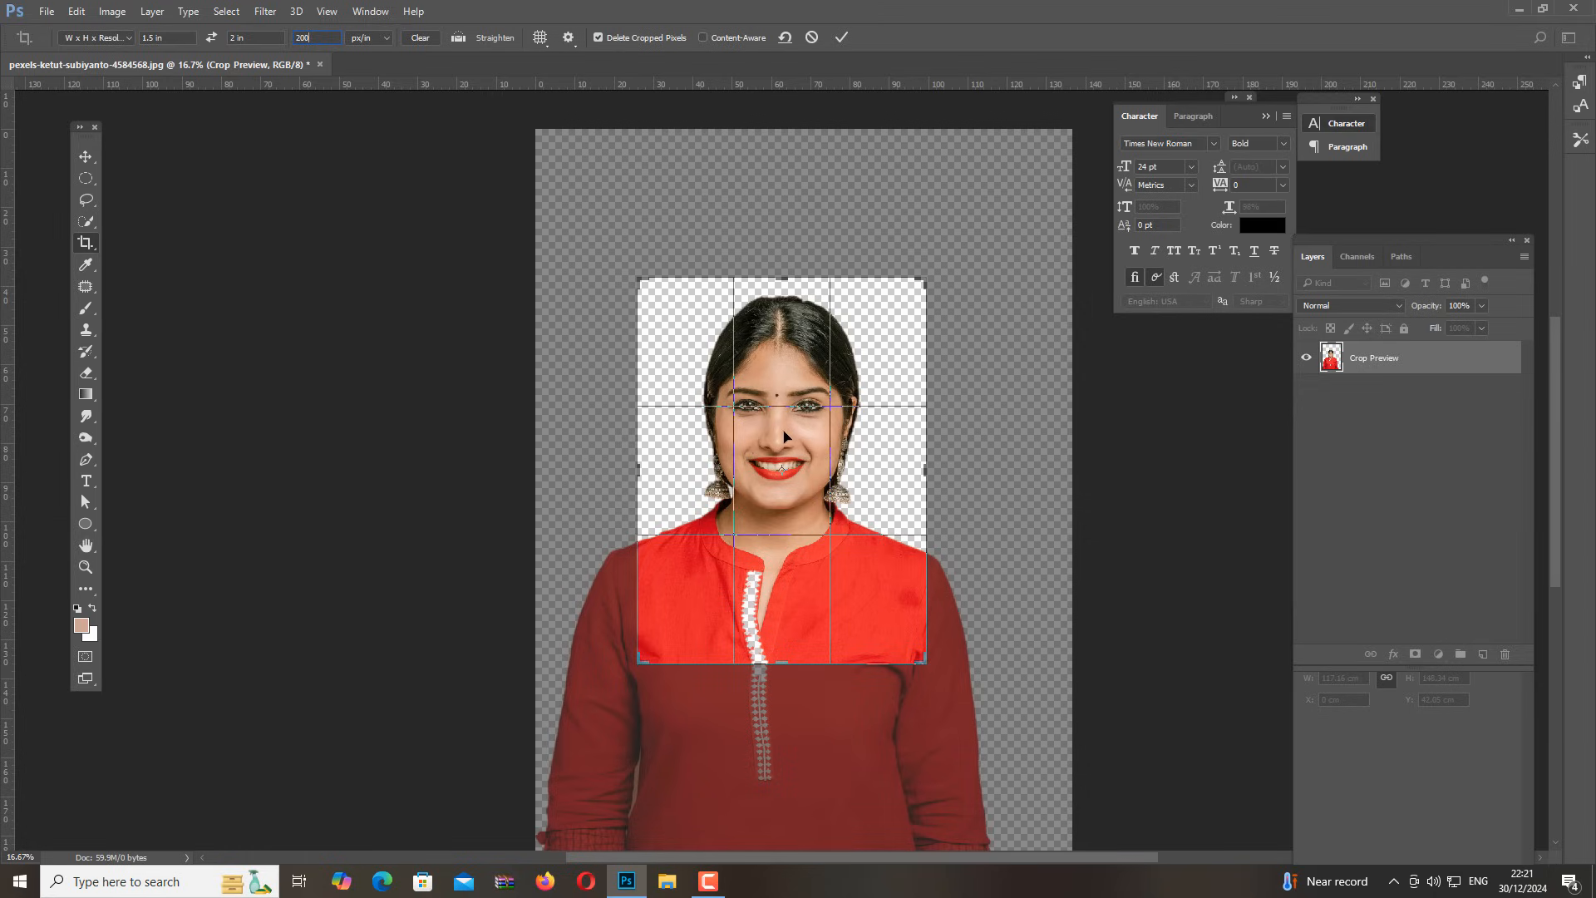
left_click_drag(784, 430, 787, 430)
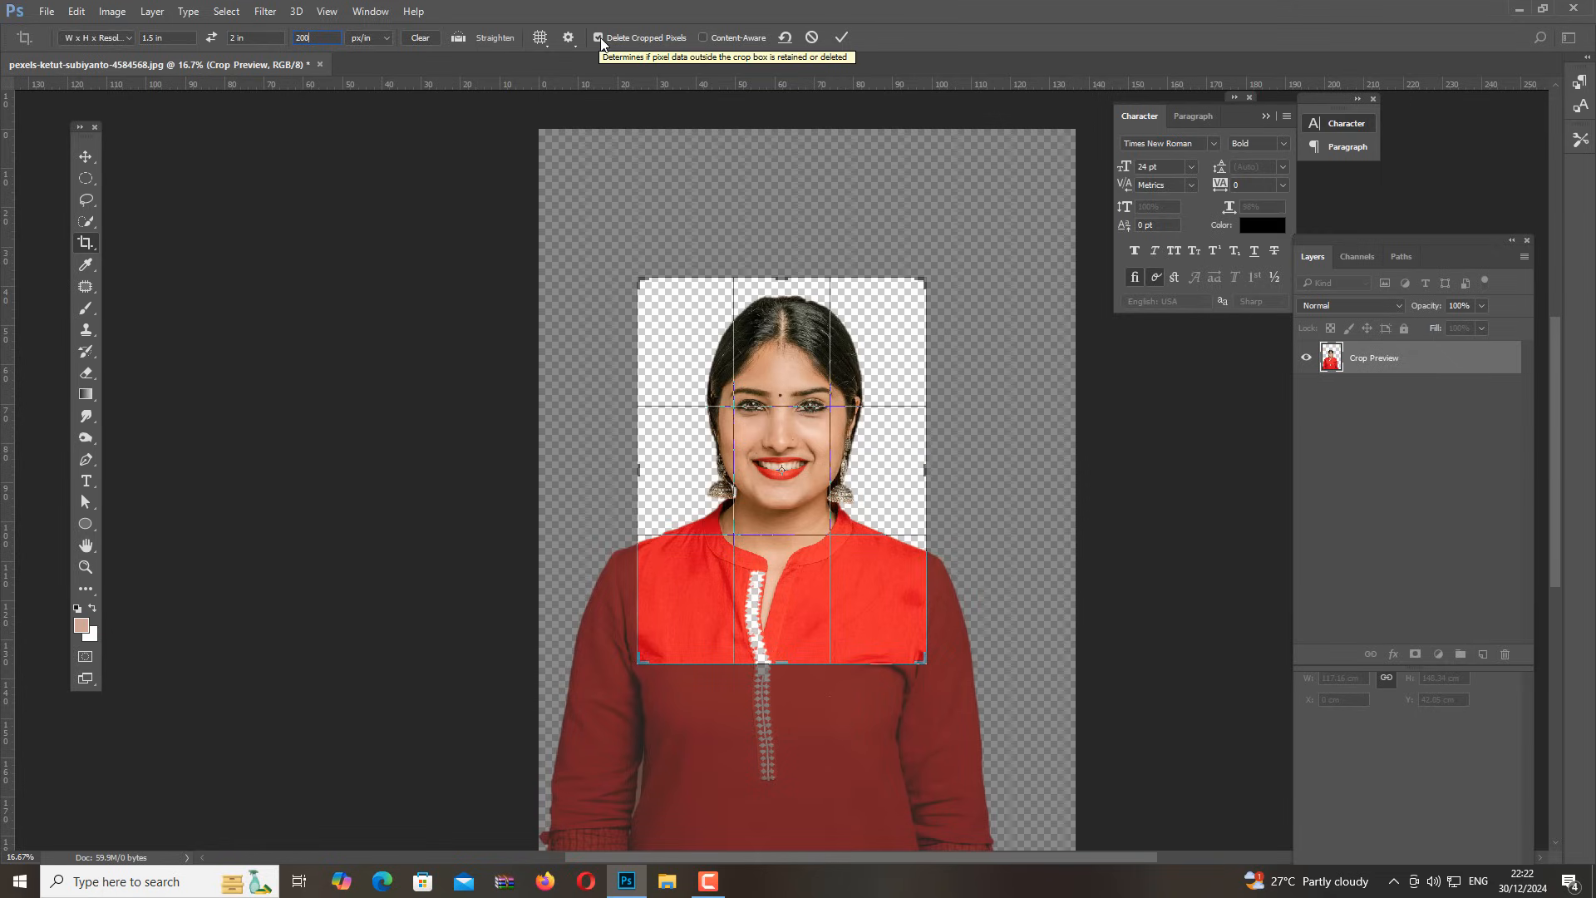
left_click(843, 38)
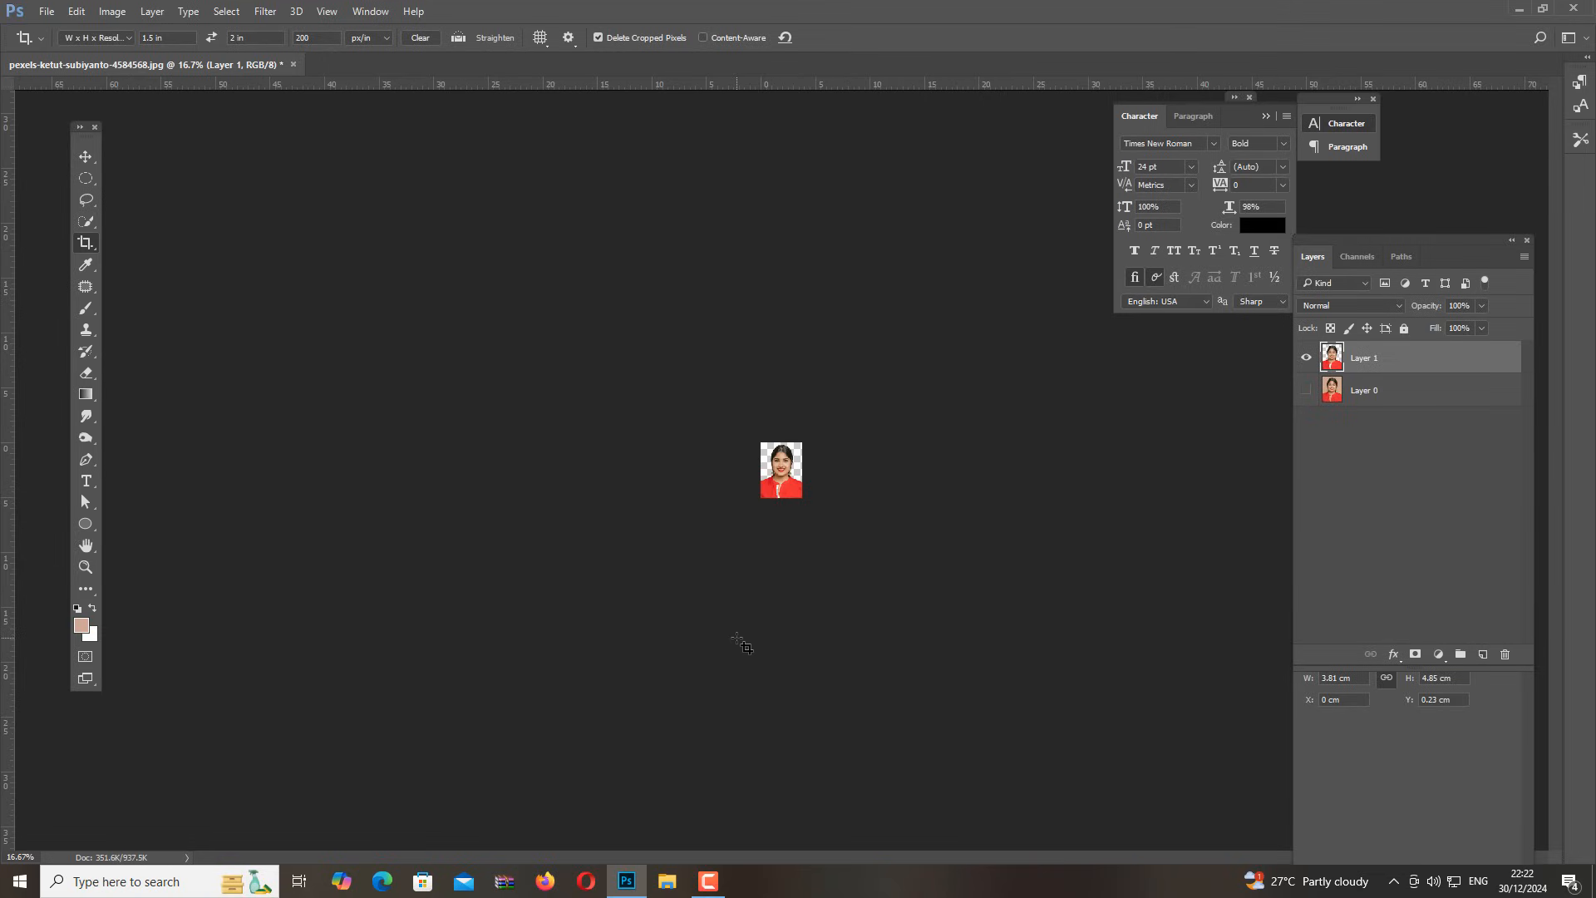
Examine the cropped portrait enlarged to fit the window and at 100%
key("ctrl+plus")
key("ctrl+plus")
key("ctrl+plus")
key("ctrl+plus")
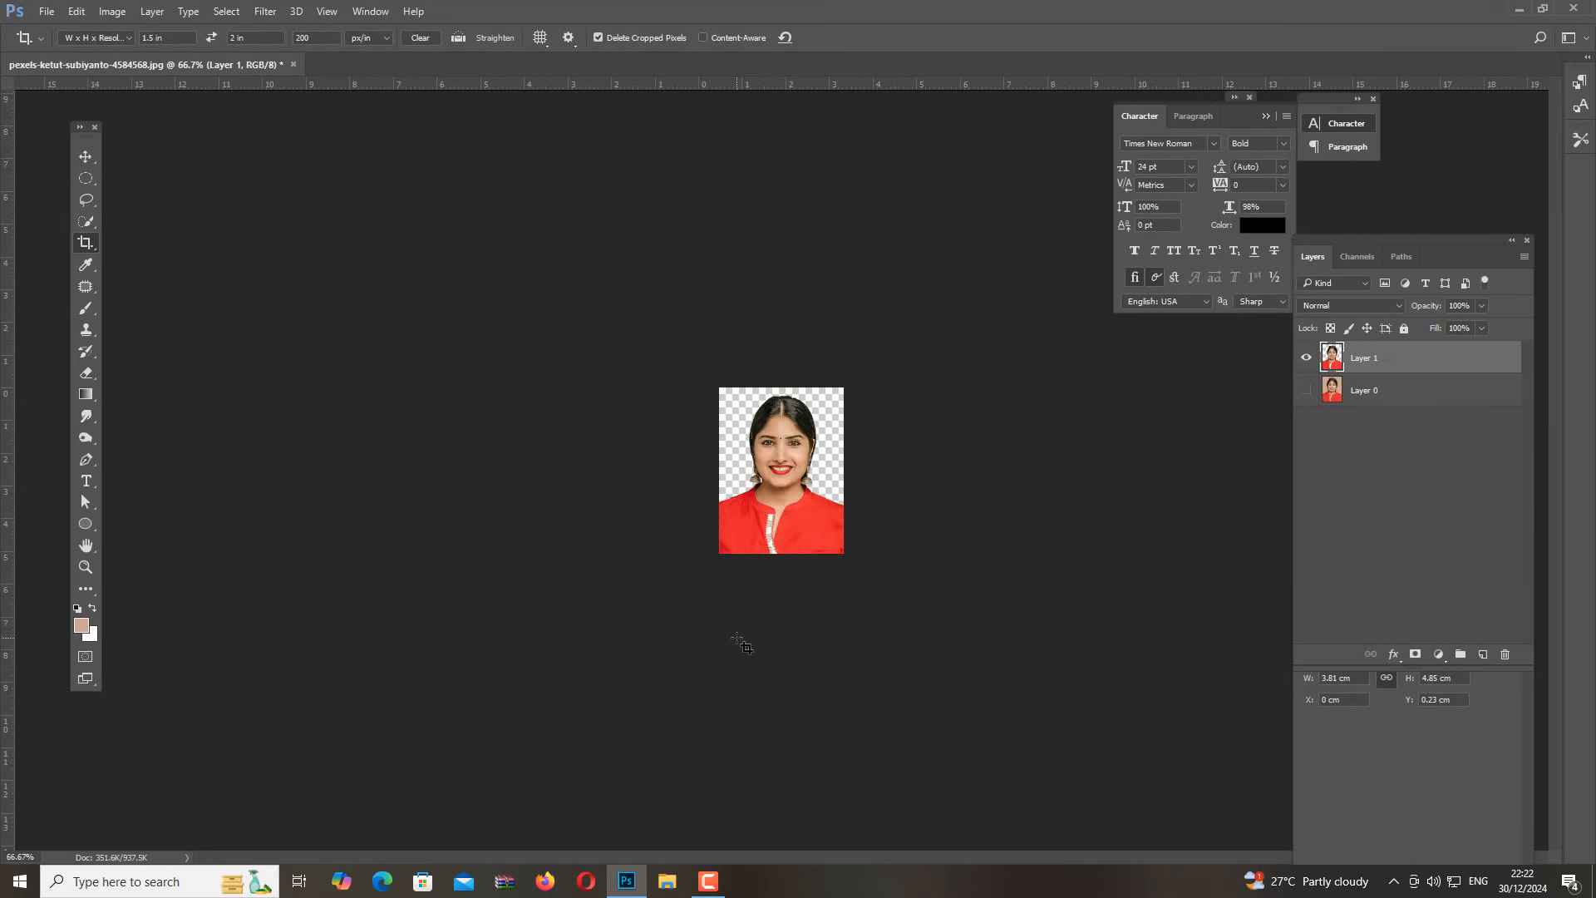
key("ctrl+0")
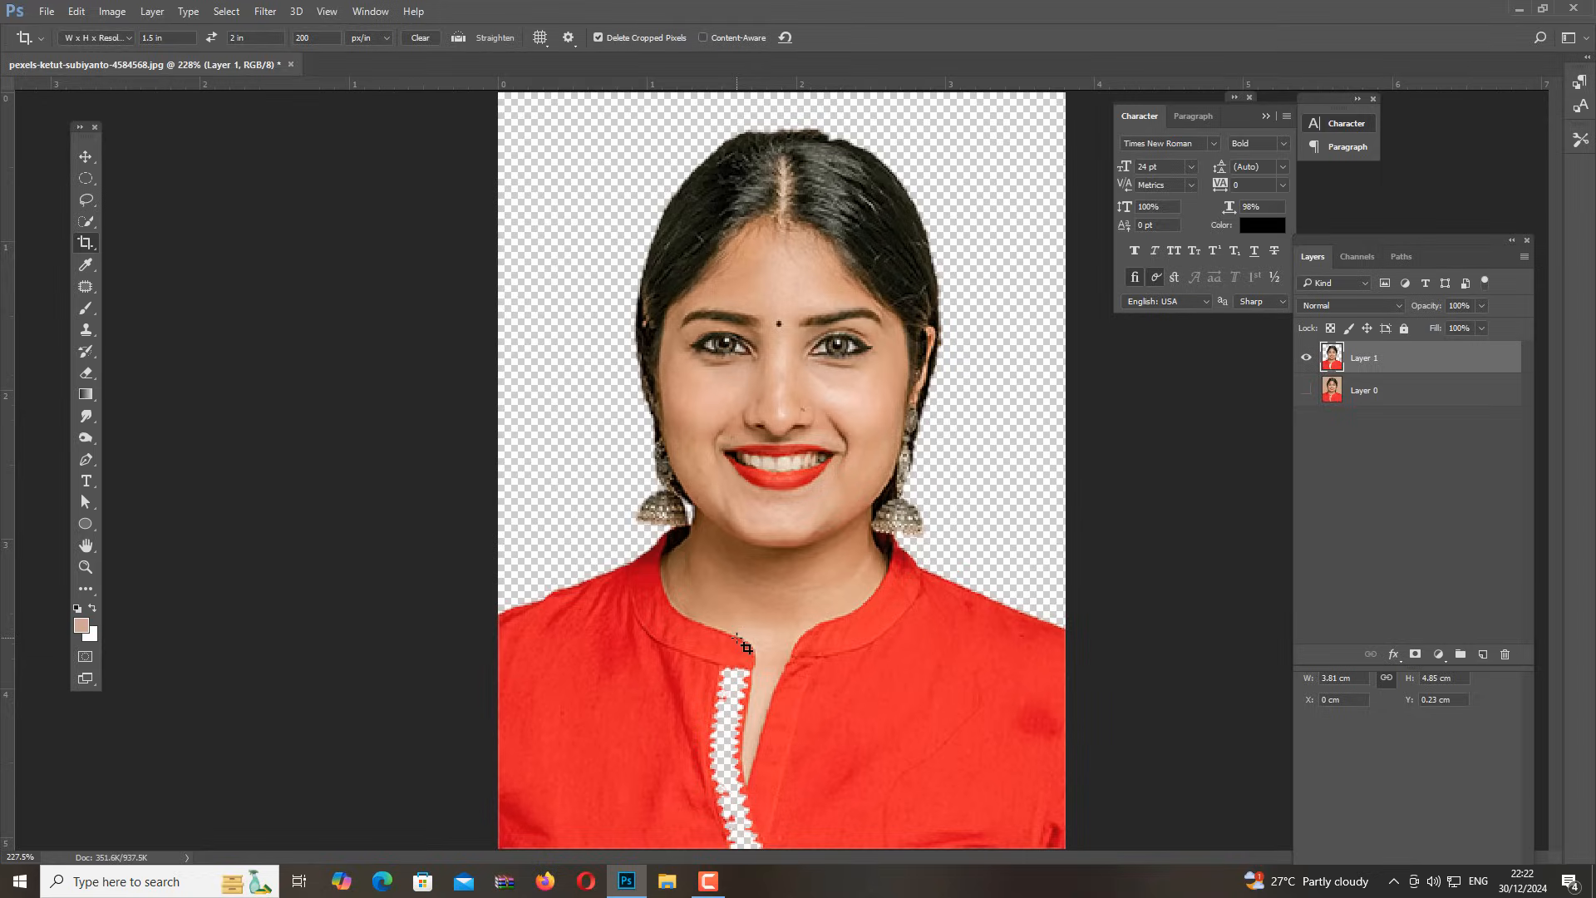
key("ctrl+minus")
key("ctrl+minus")
key("ctrl+minus")
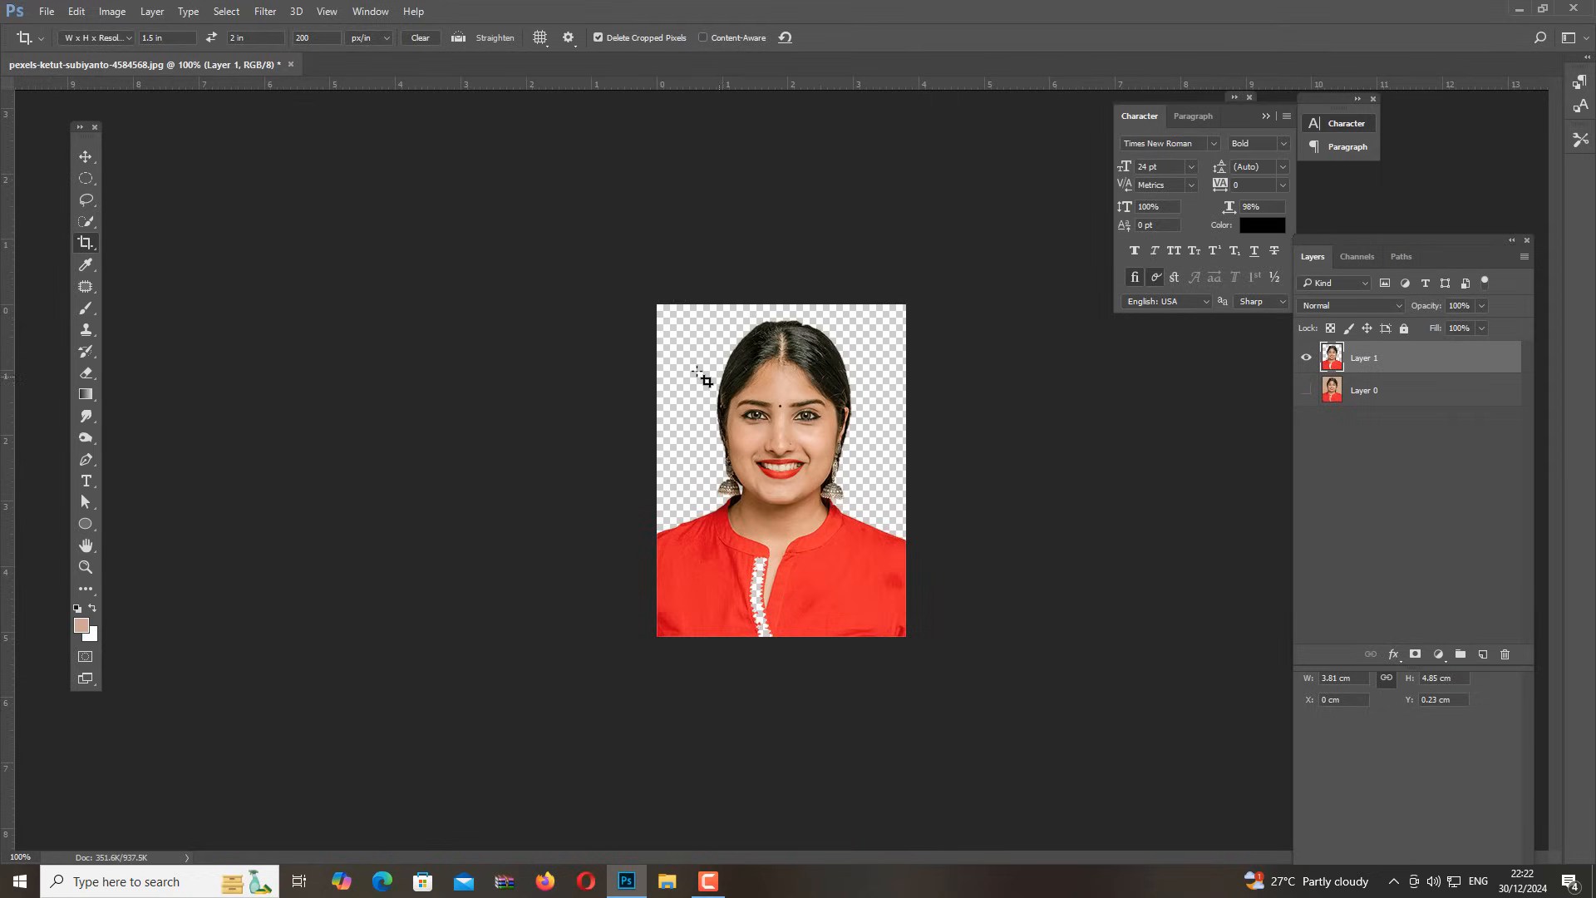
Start a Solid Color fill layer above Layer 1 and pick white (#ffffff) as its colour
key("v")
left_click(1439, 655)
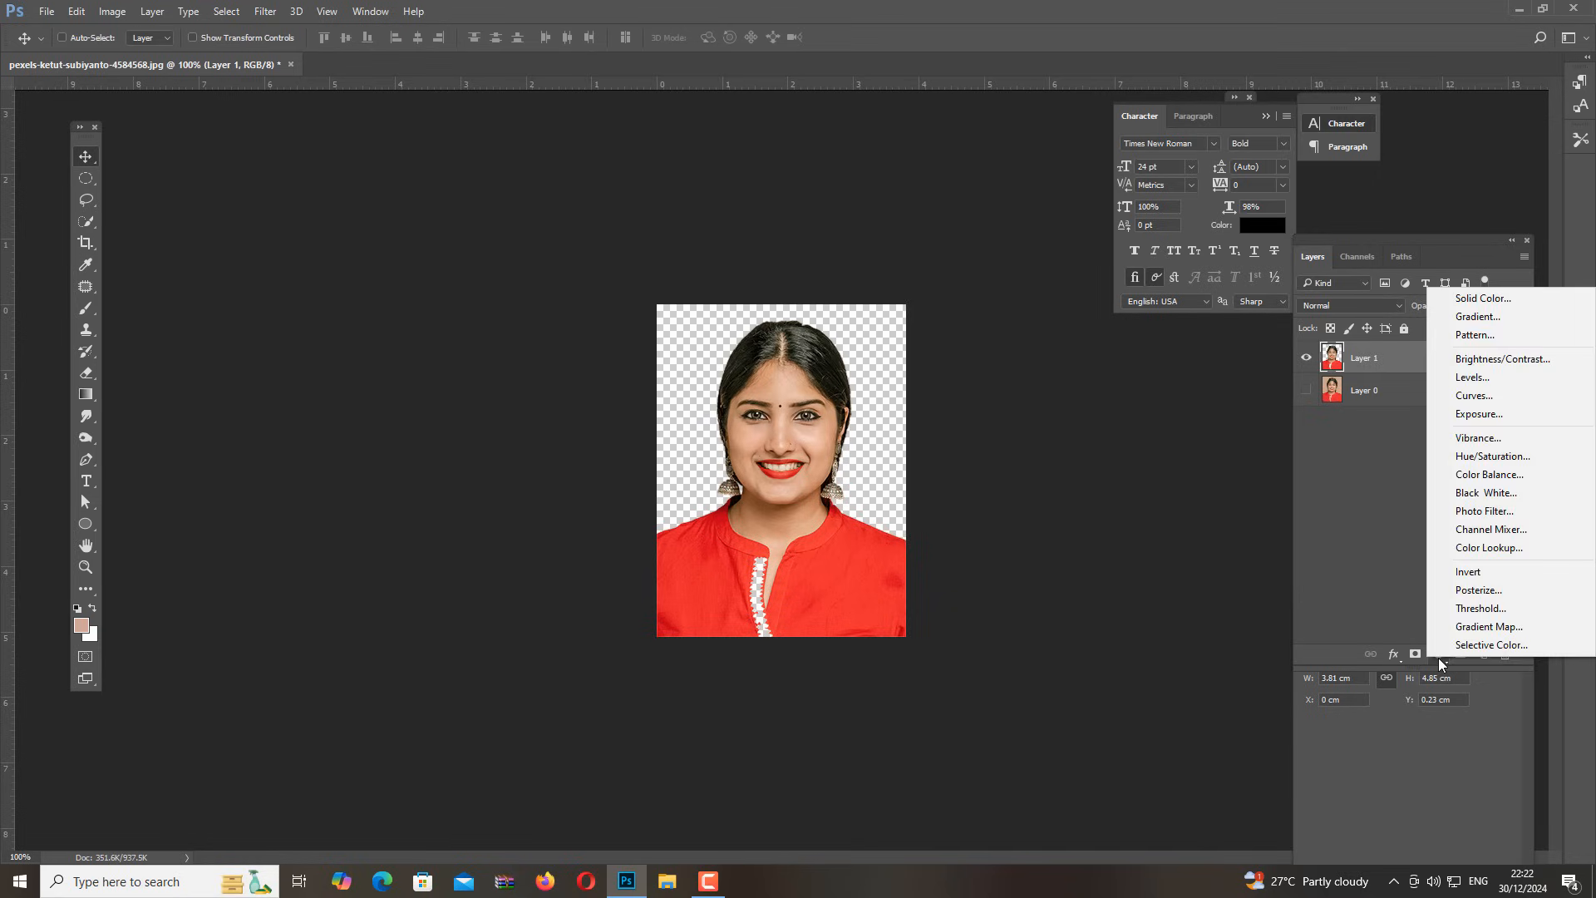
left_click(1438, 657)
left_click(1439, 655)
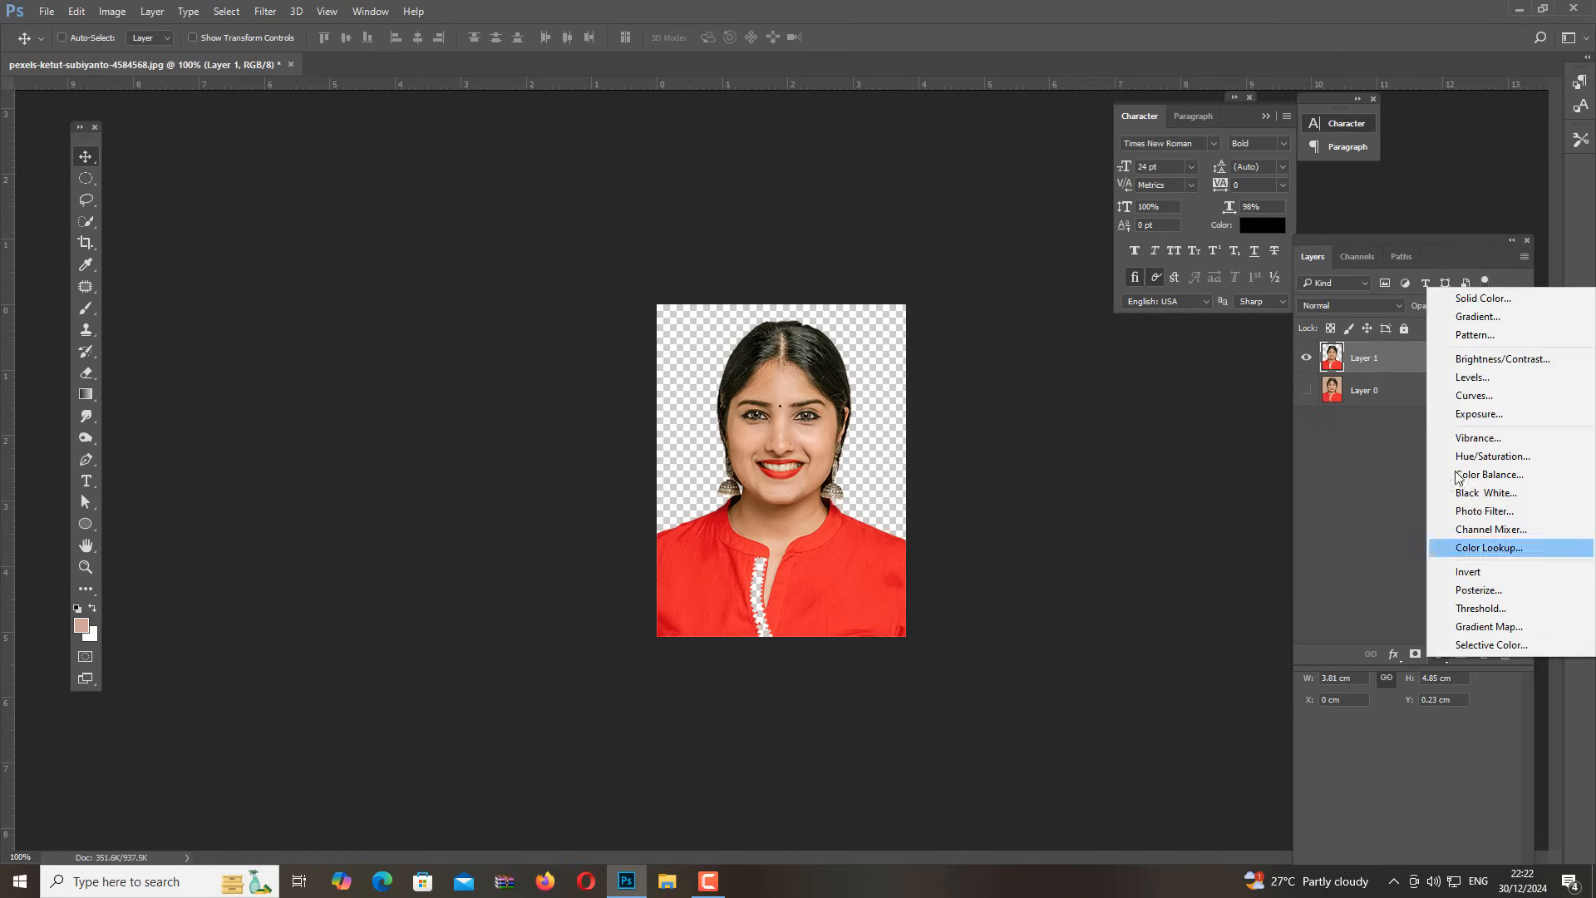
left_click(1469, 299)
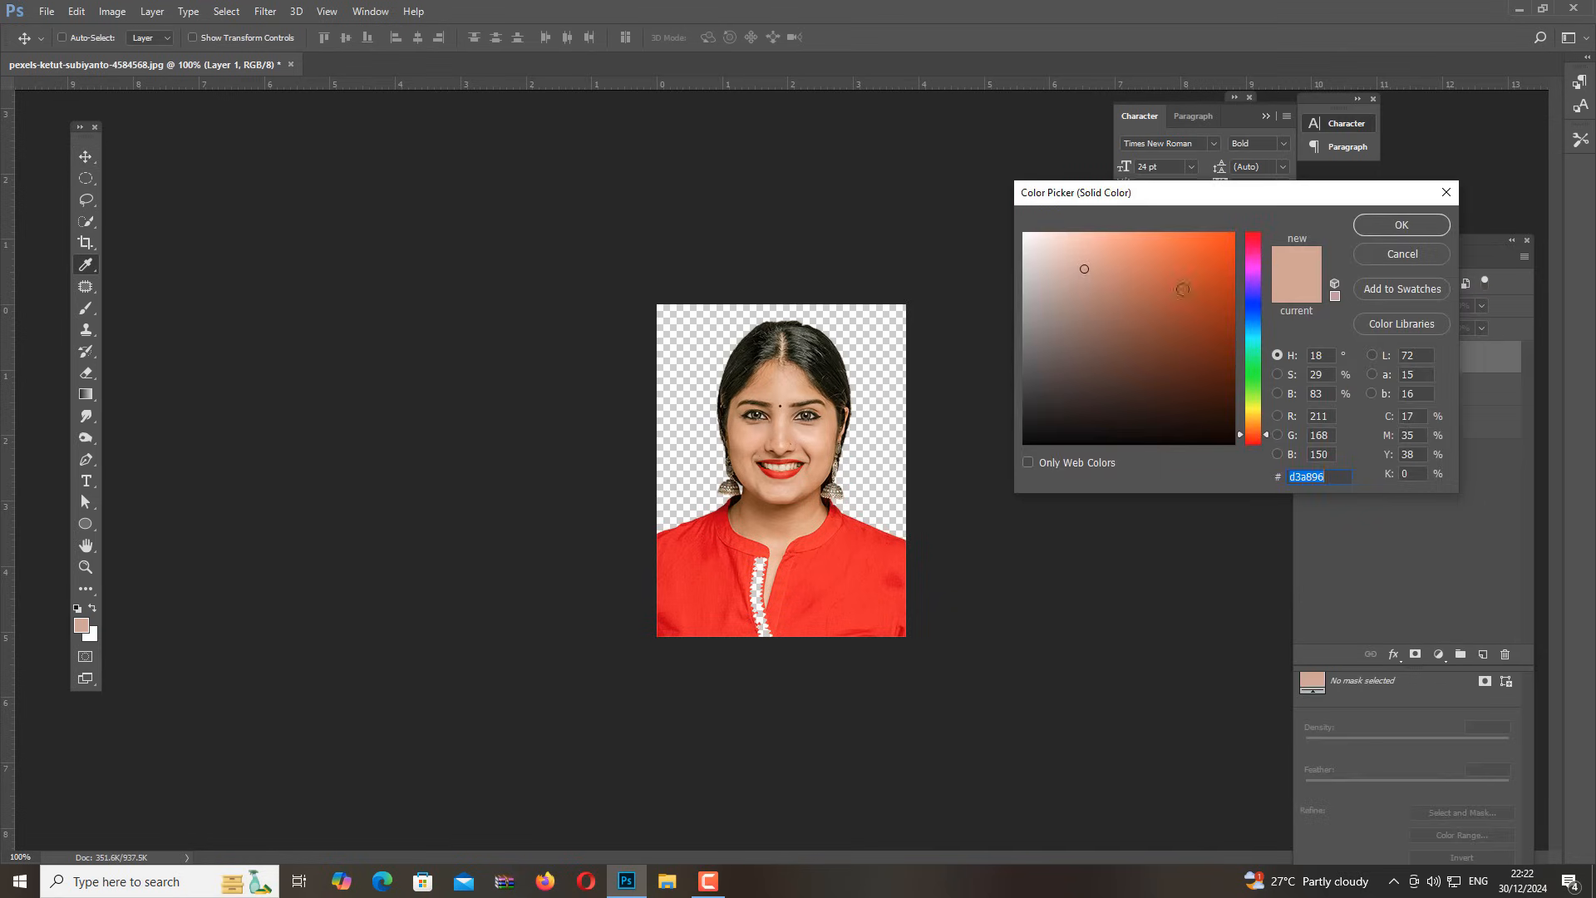
left_click(1023, 234)
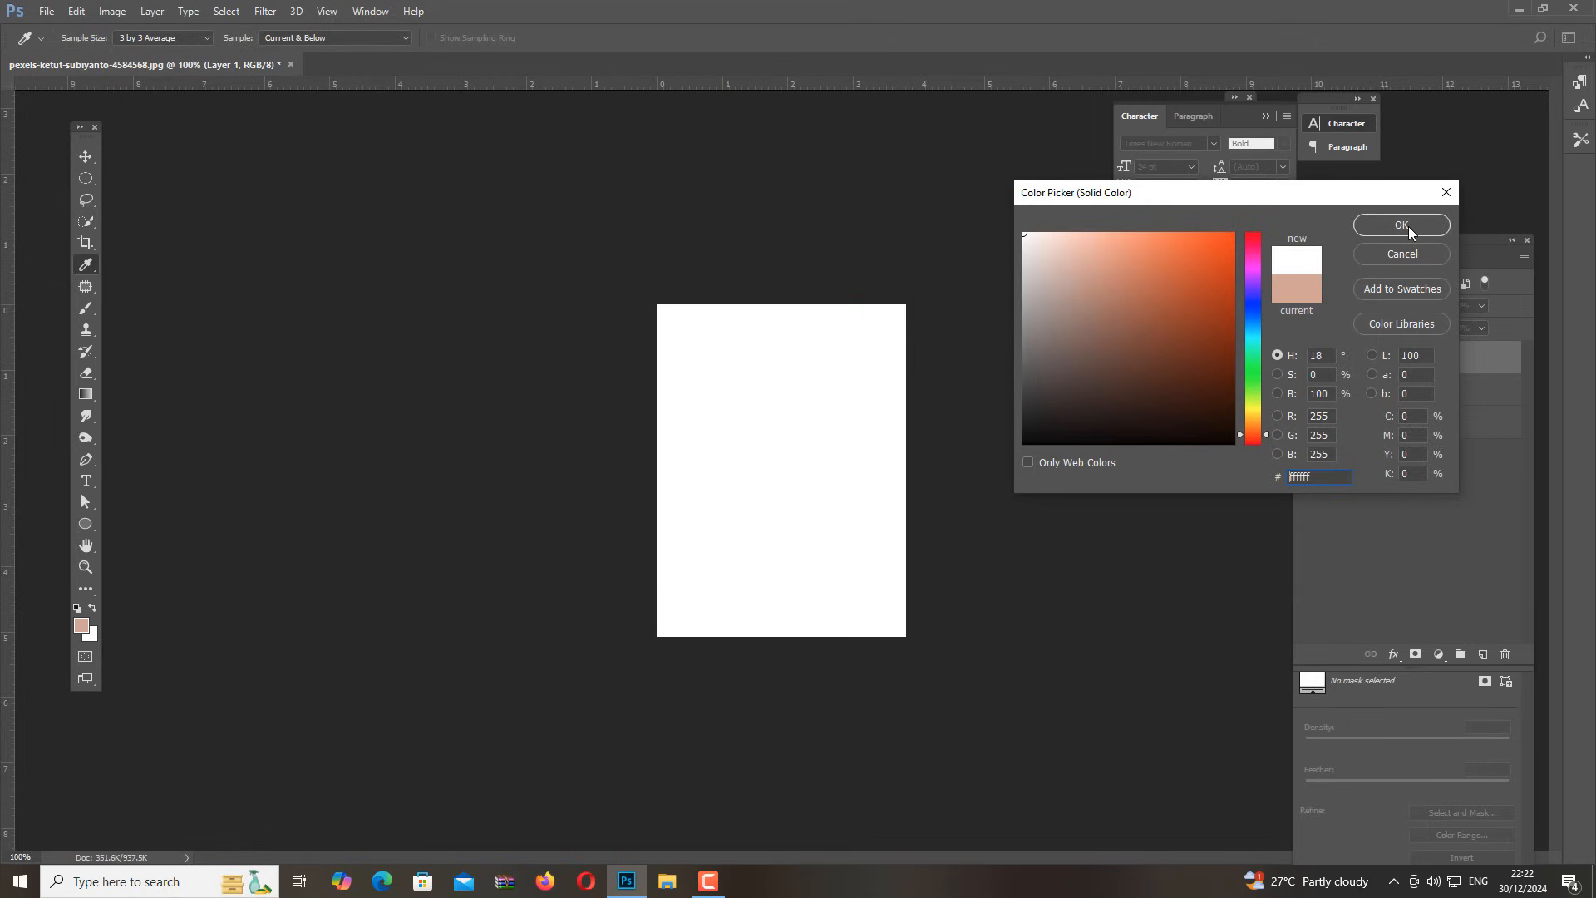
Try saturated blue shades as the fill colour, ending on light blue #00a8ff
left_click(1254, 317)
left_click(1227, 234)
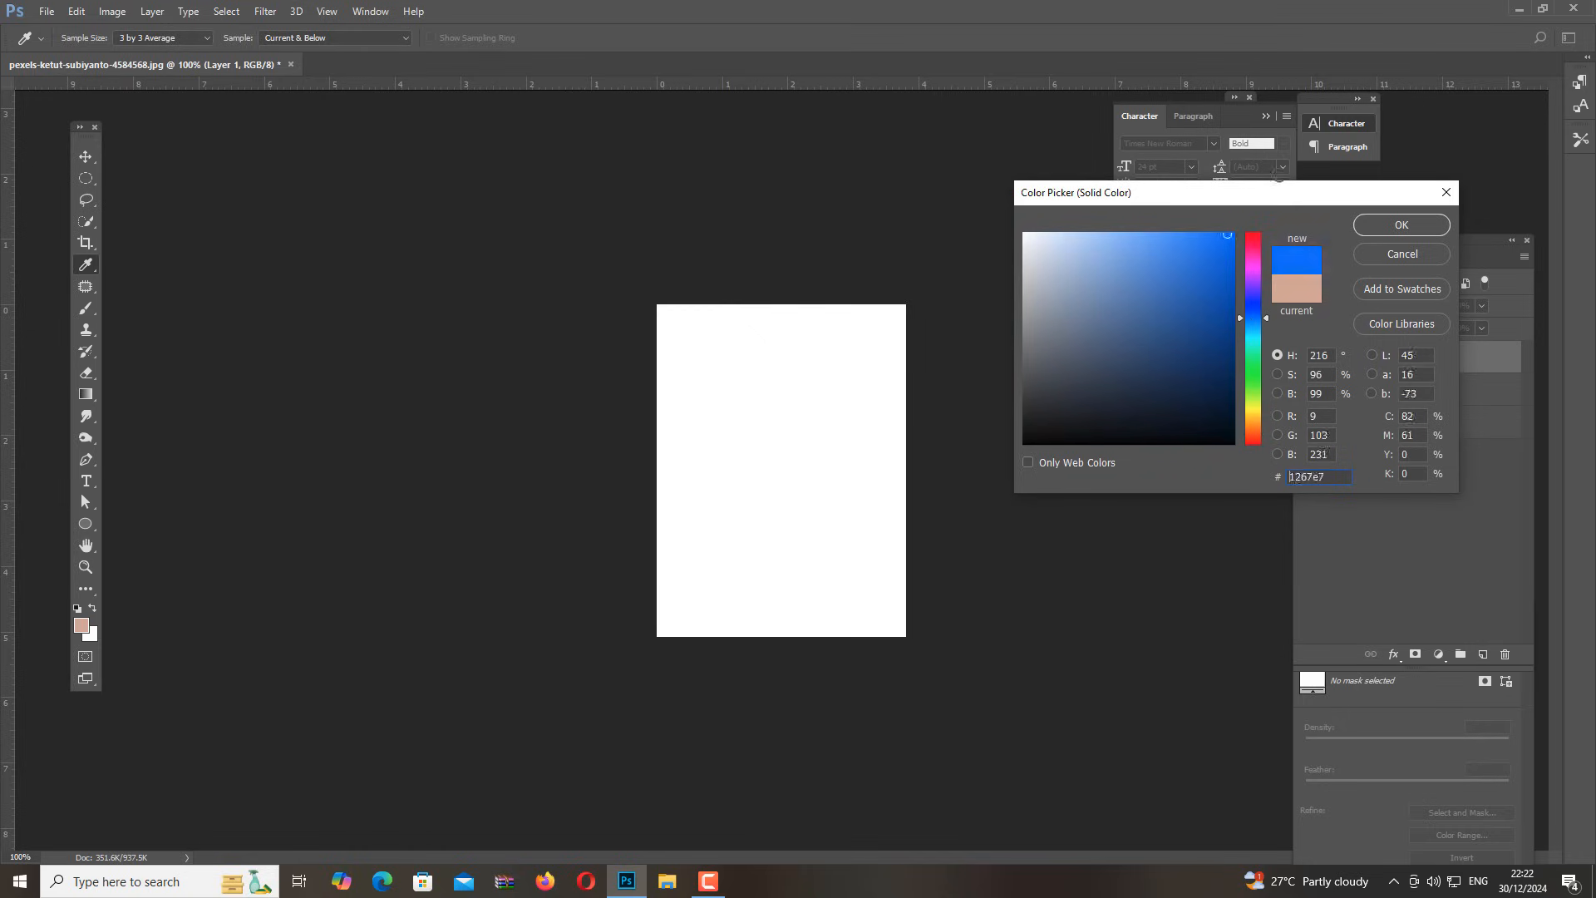
left_click_drag(1227, 234, 1246, 228)
left_click(1256, 319)
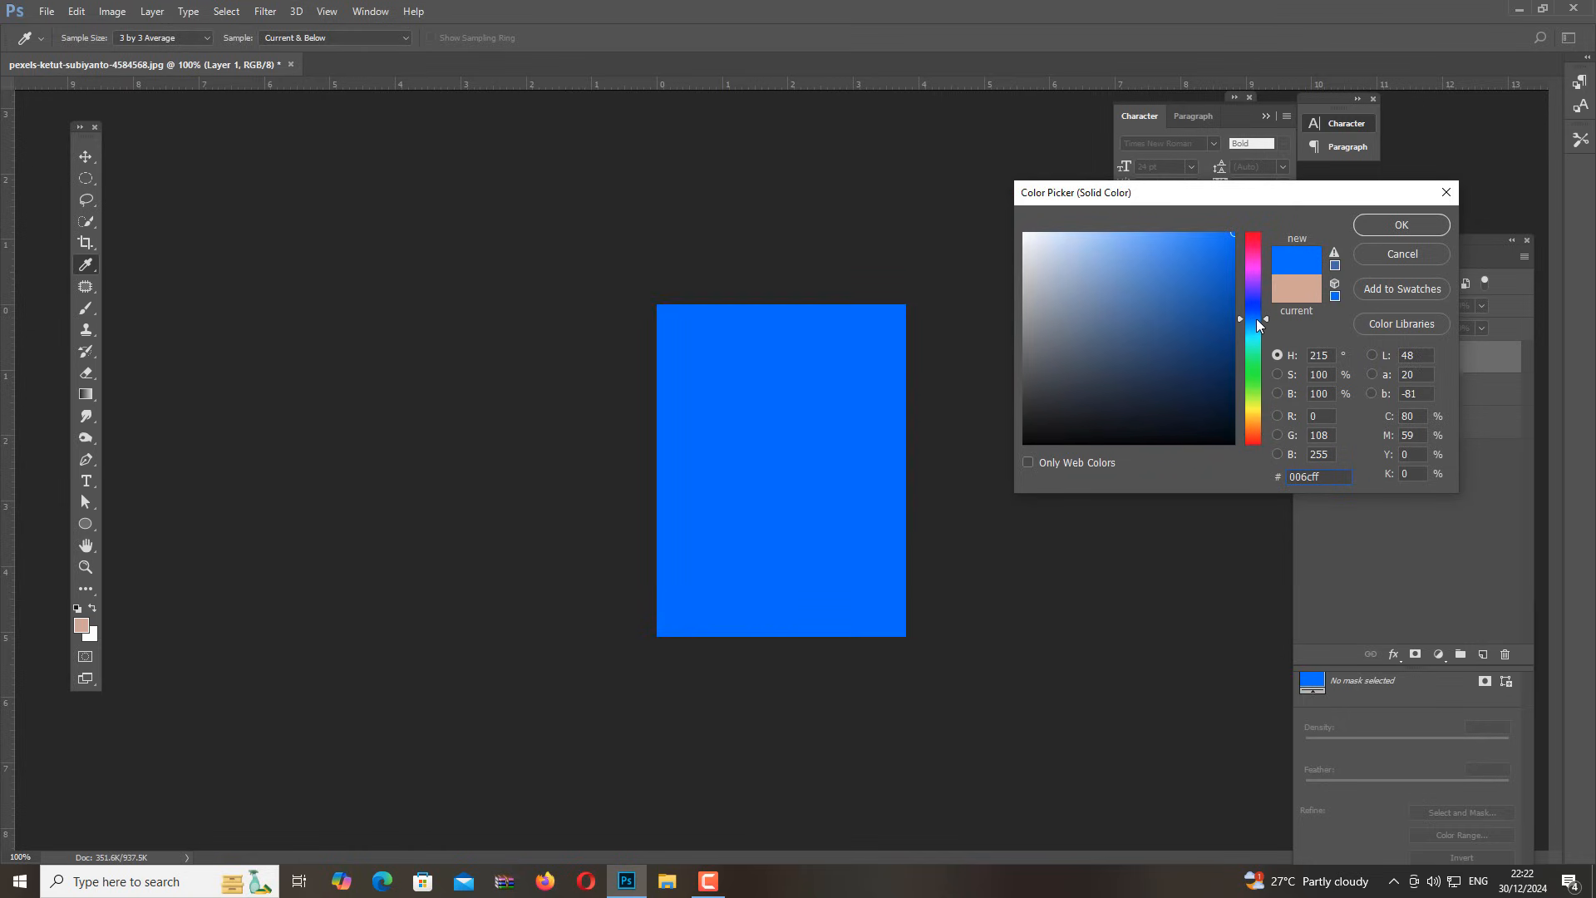
left_click_drag(1257, 318, 1257, 329)
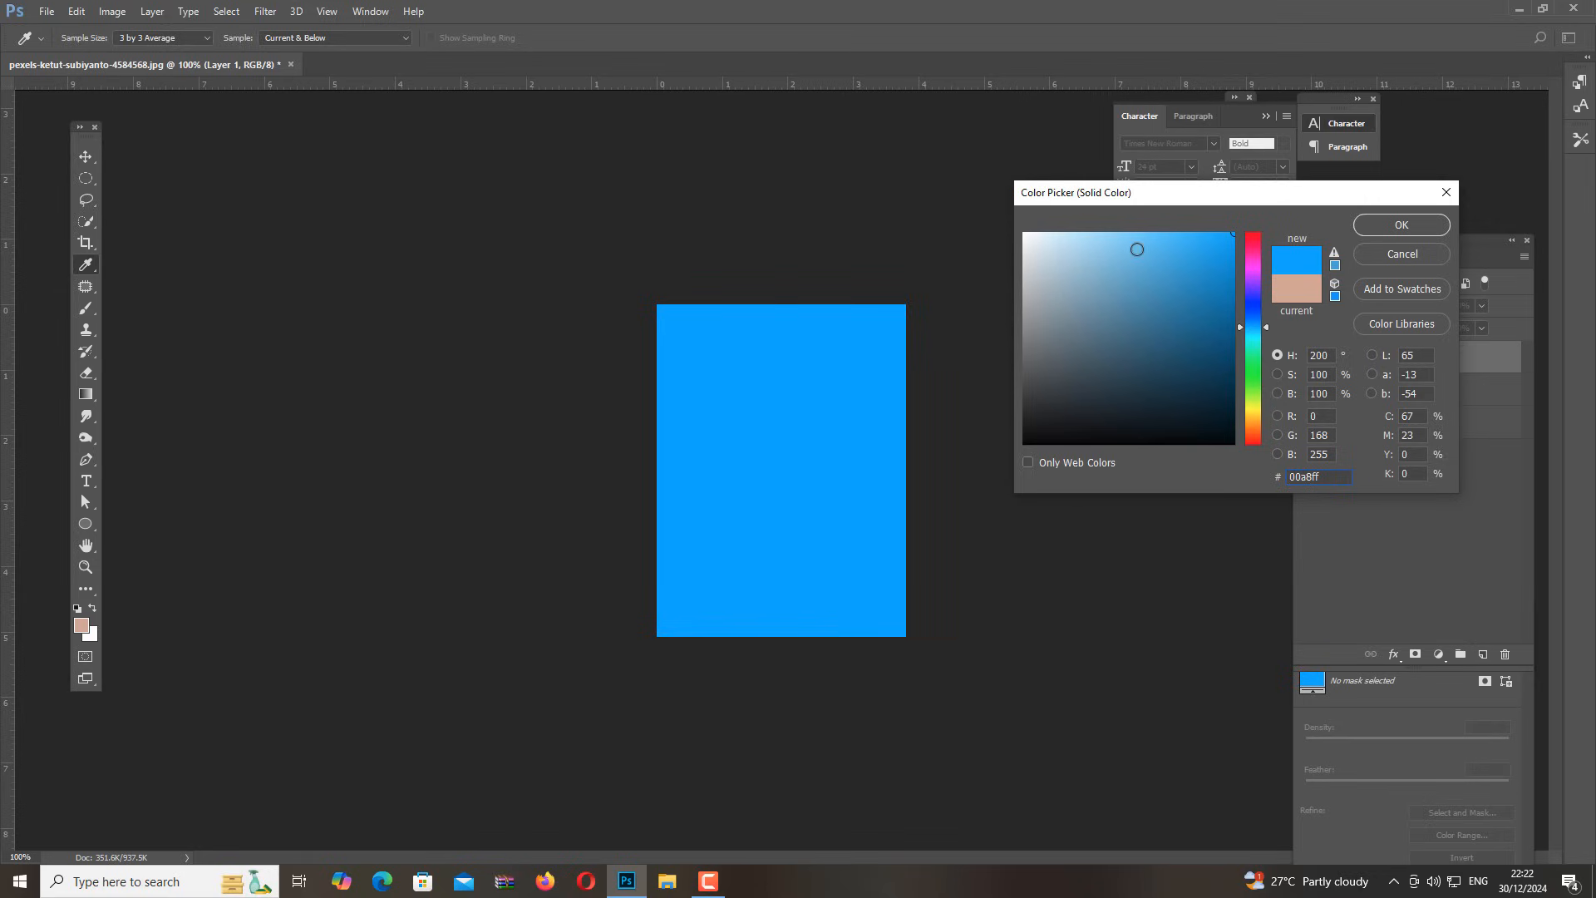
Set the fill colour to white (#ffffff), accept it and move the fill layer beneath Layer 1
left_click_drag(1137, 249, 712, 242)
left_click_drag(1051, 242, 930, 221)
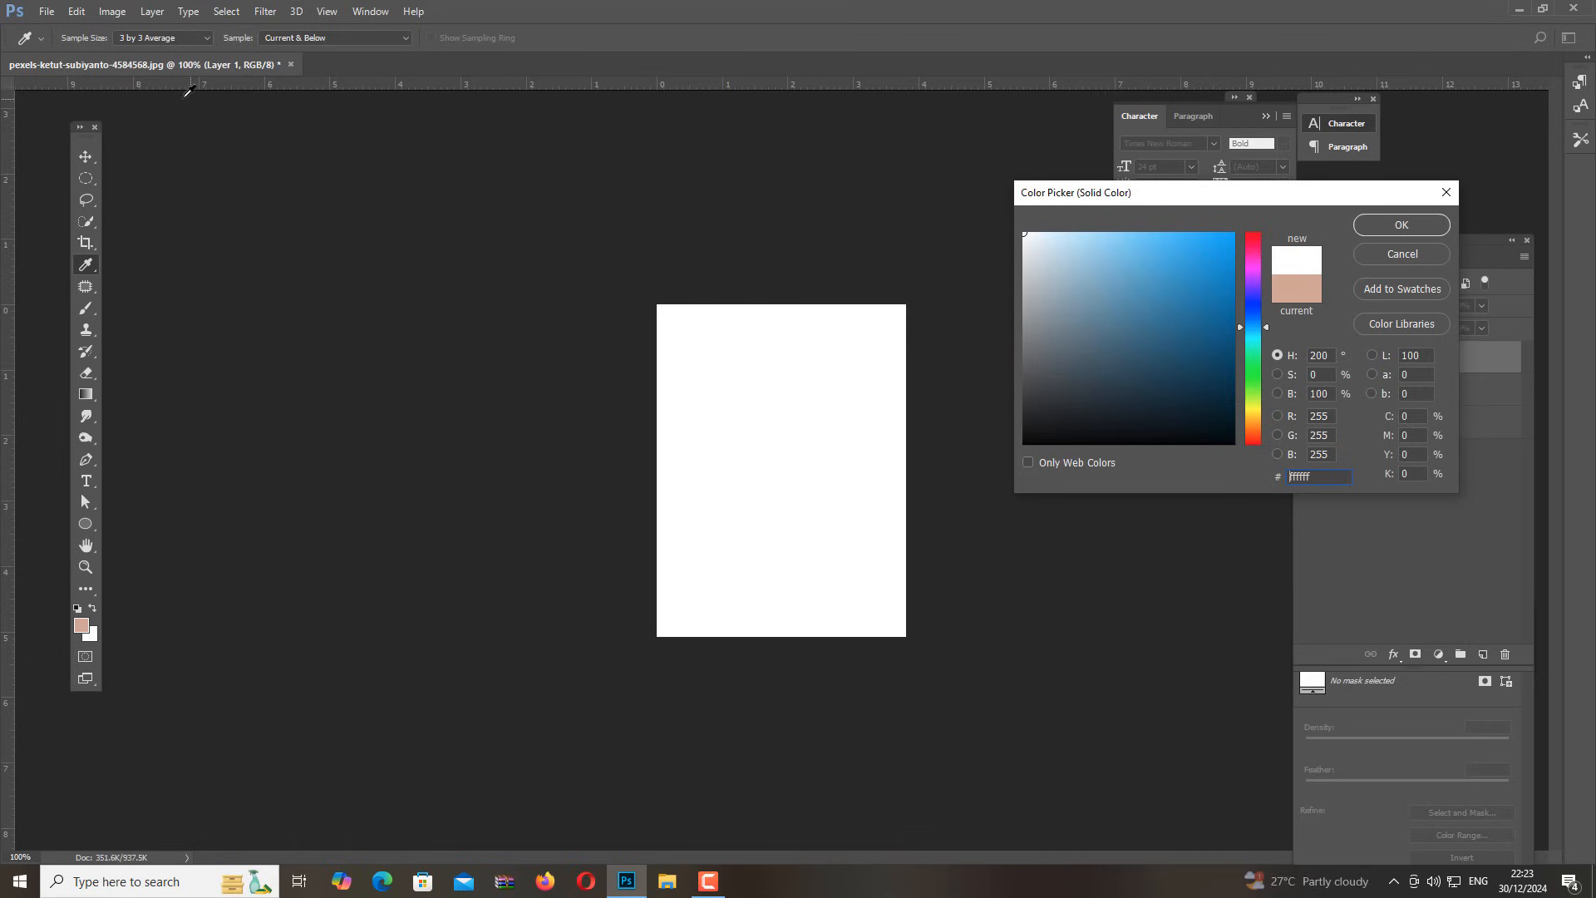
left_click(1402, 225)
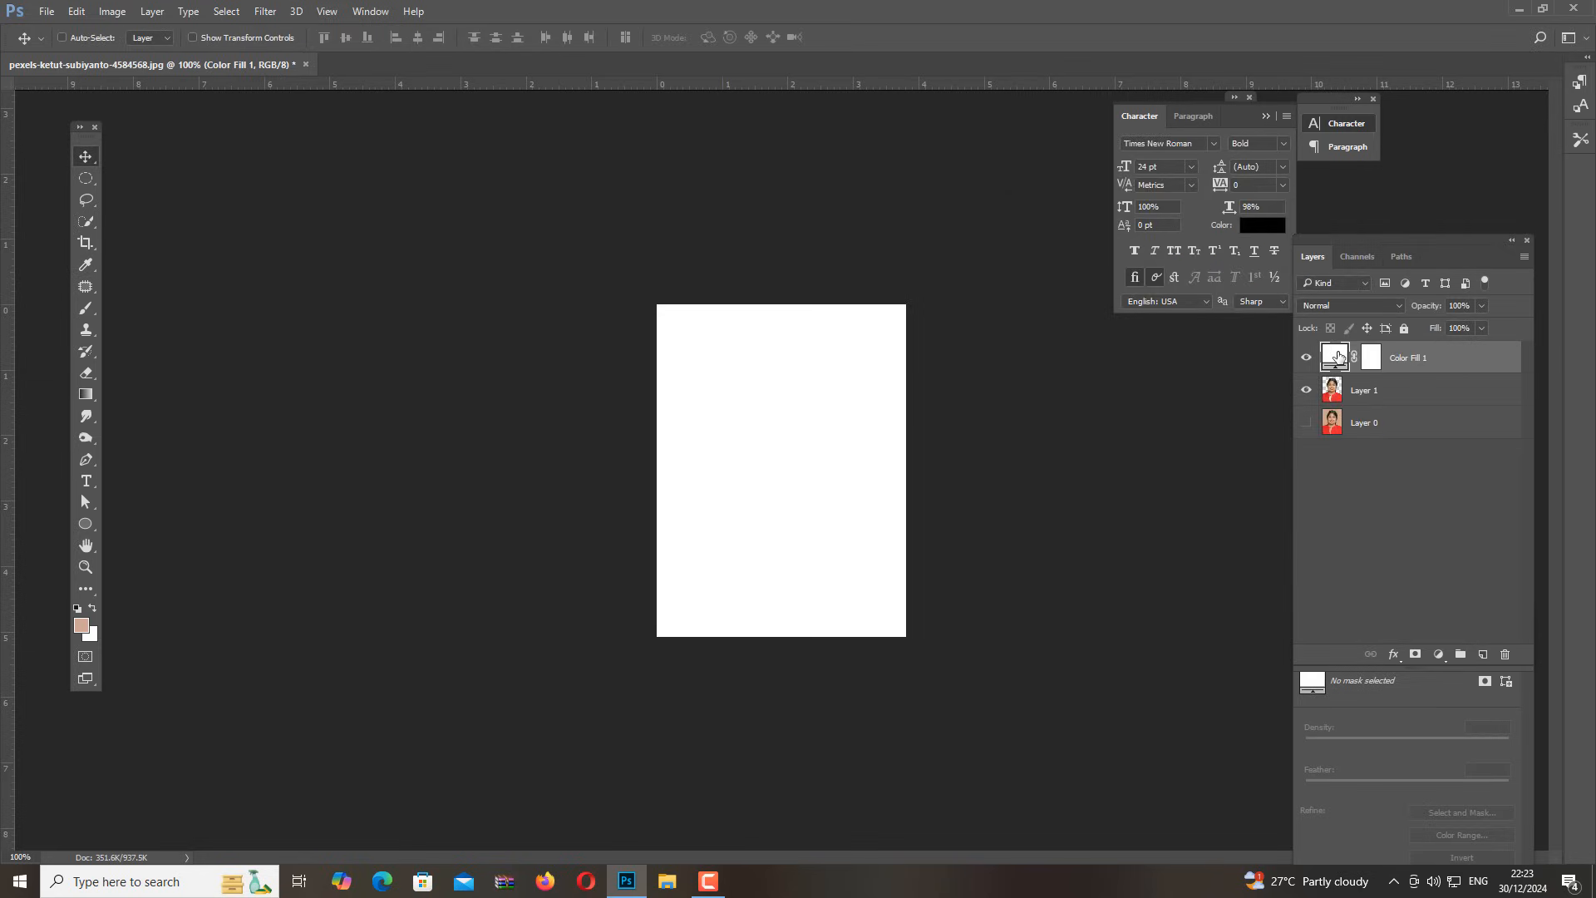
left_click_drag(1338, 358, 1345, 398)
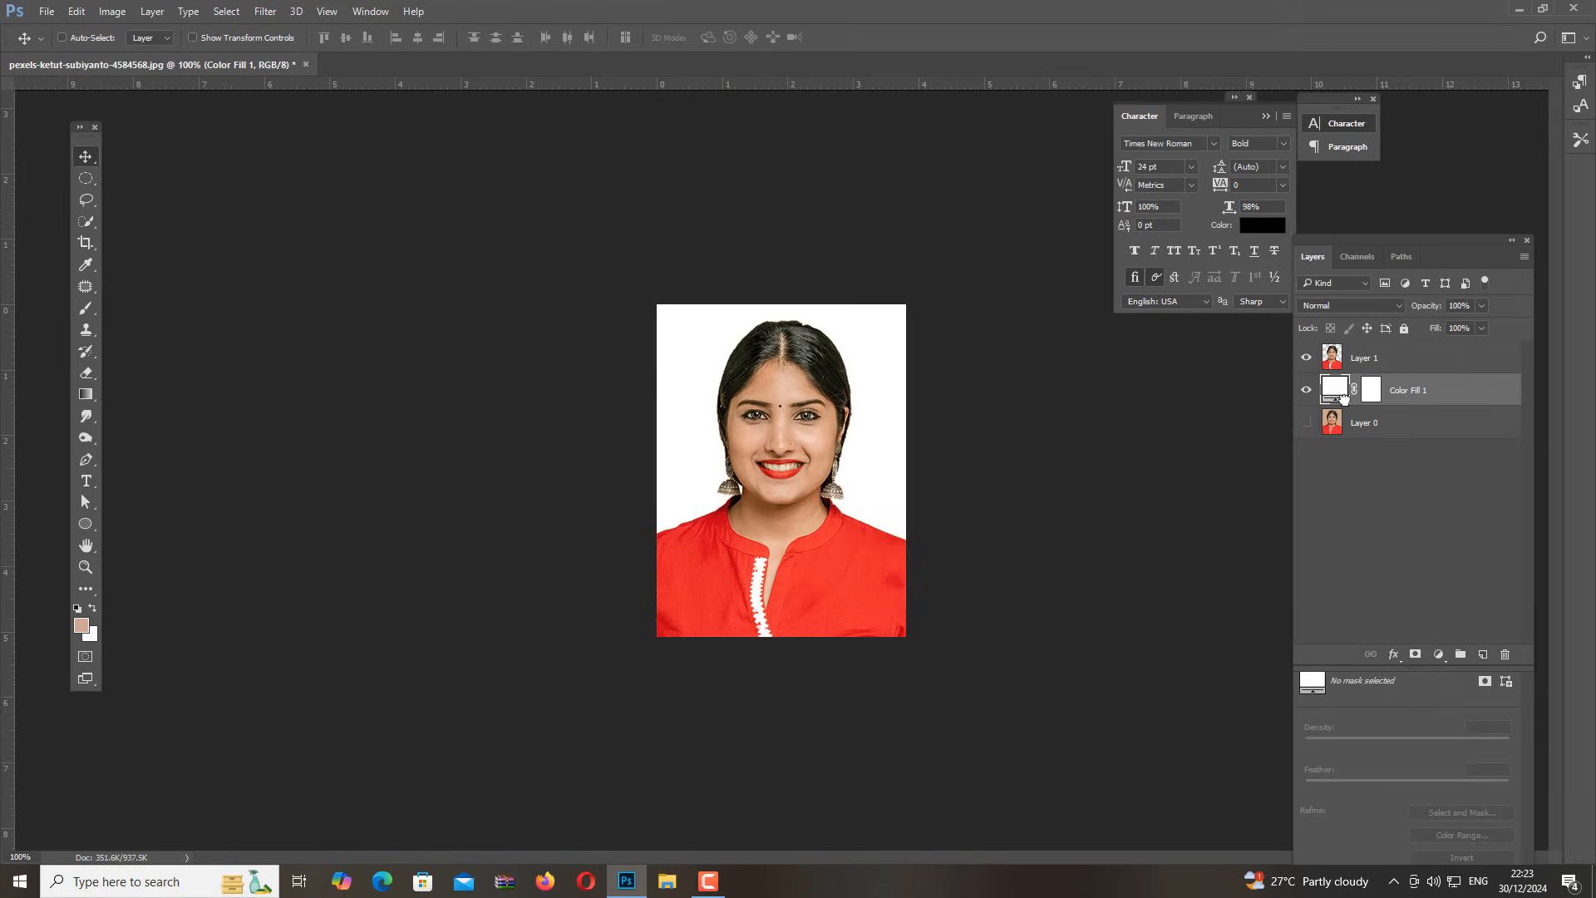
Select Layer 1 together with the white Color Fill 1 layer and merge them into one layer
left_click(1366, 361, "shift")
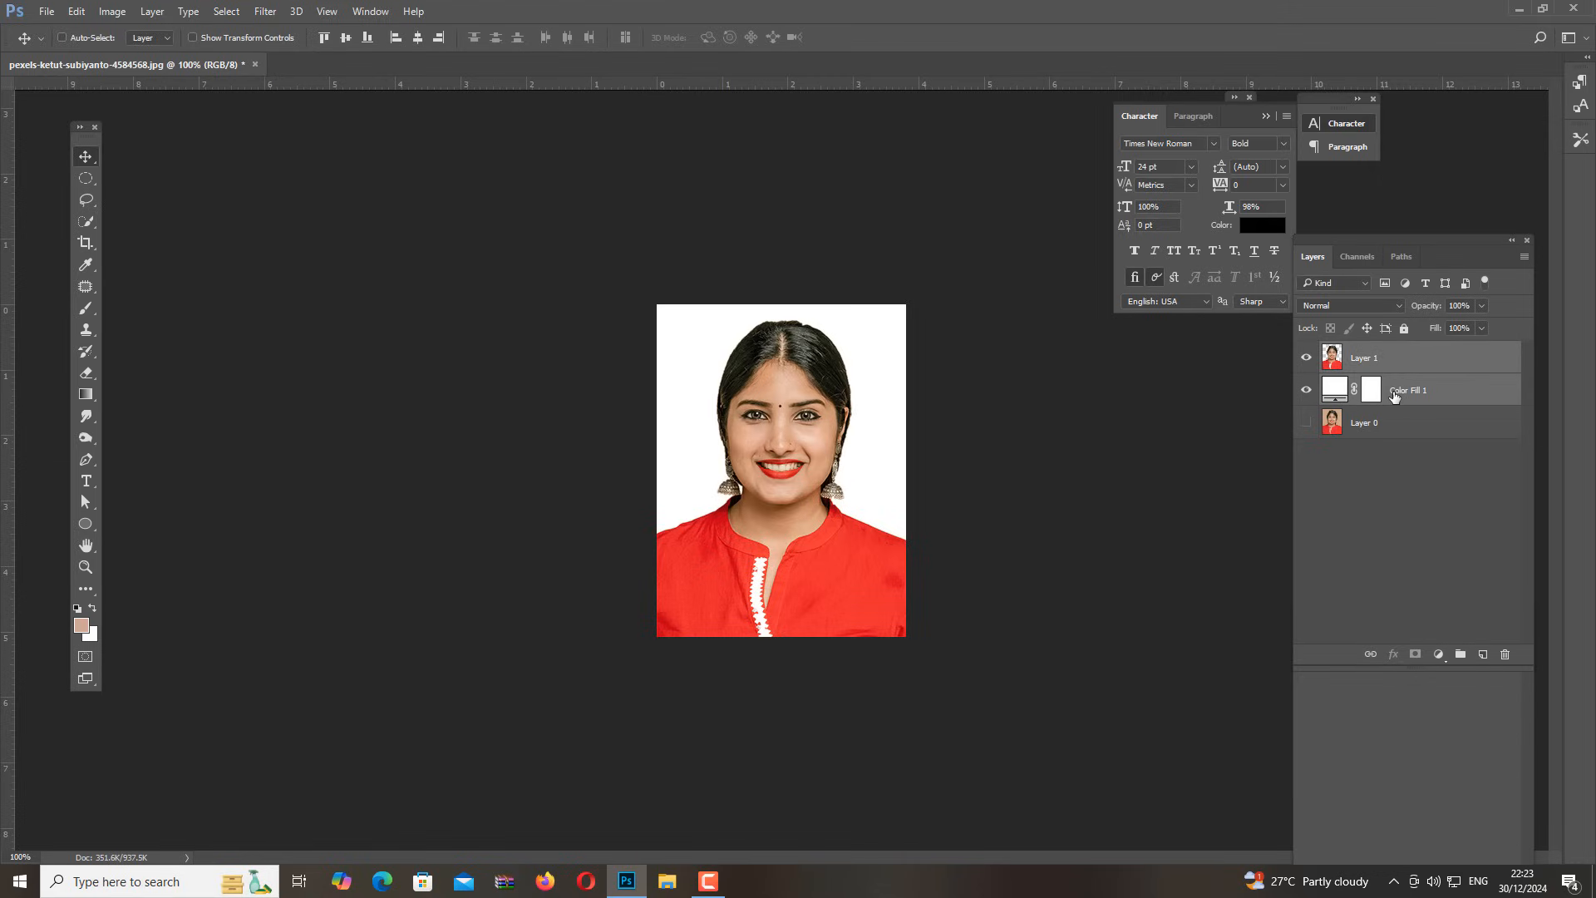
left_click(1395, 395)
left_click(1364, 360, "shift")
key("ctrl")
key("ctrl+e")
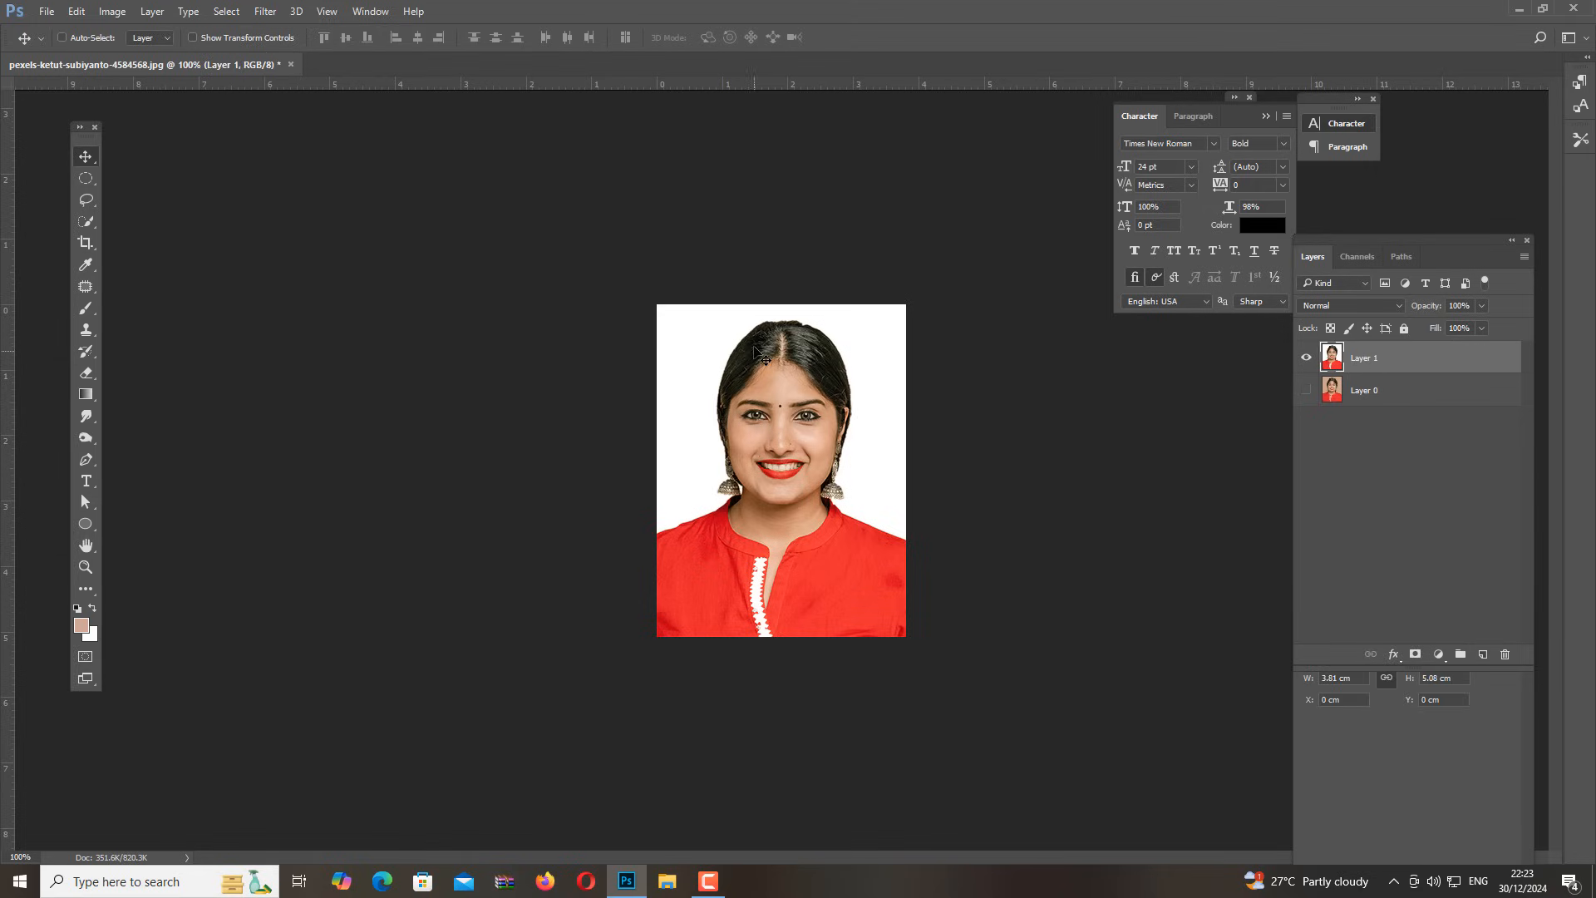
Scale the merged portrait layer to 90% in width and height with Free Transform, keeping the proportions linked, and apply it
key("ctrl")
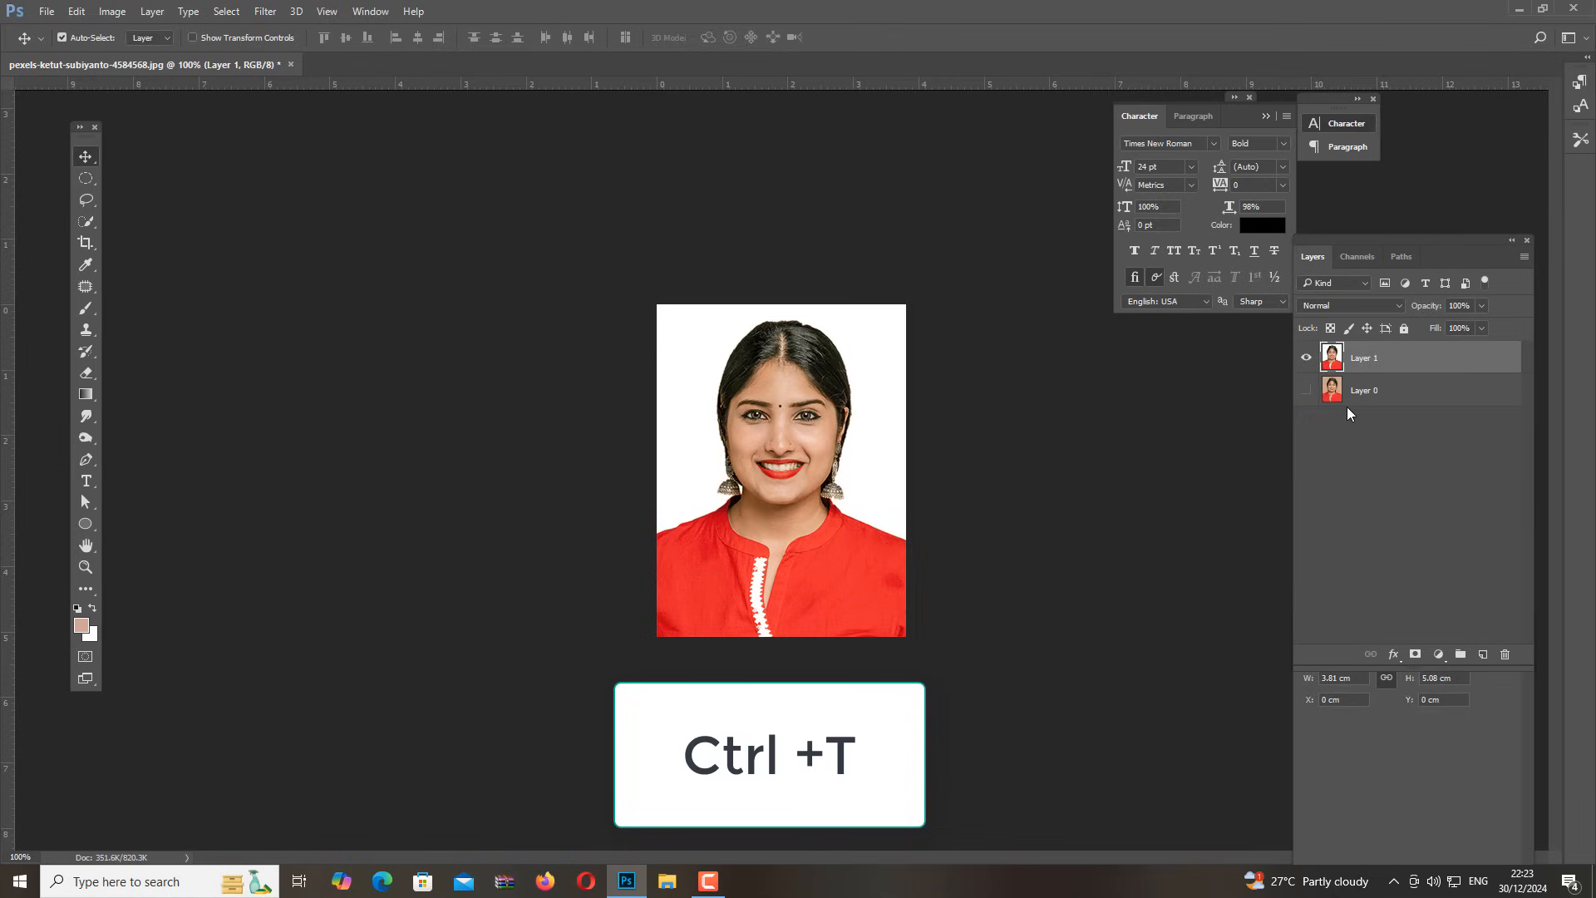
key("ctrl+t")
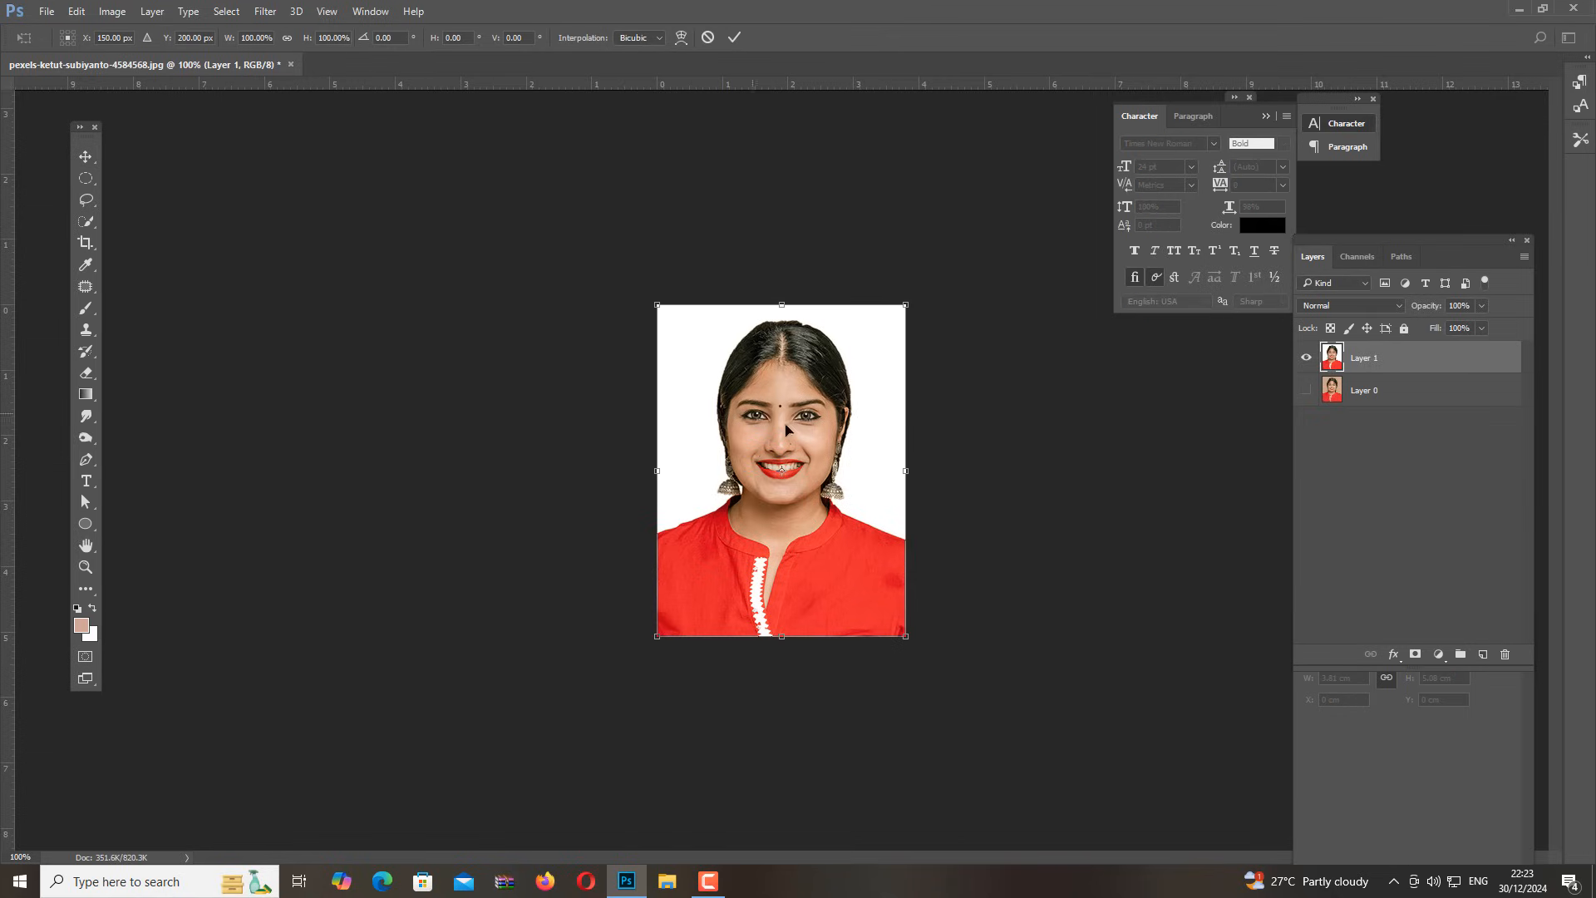
left_click(288, 38)
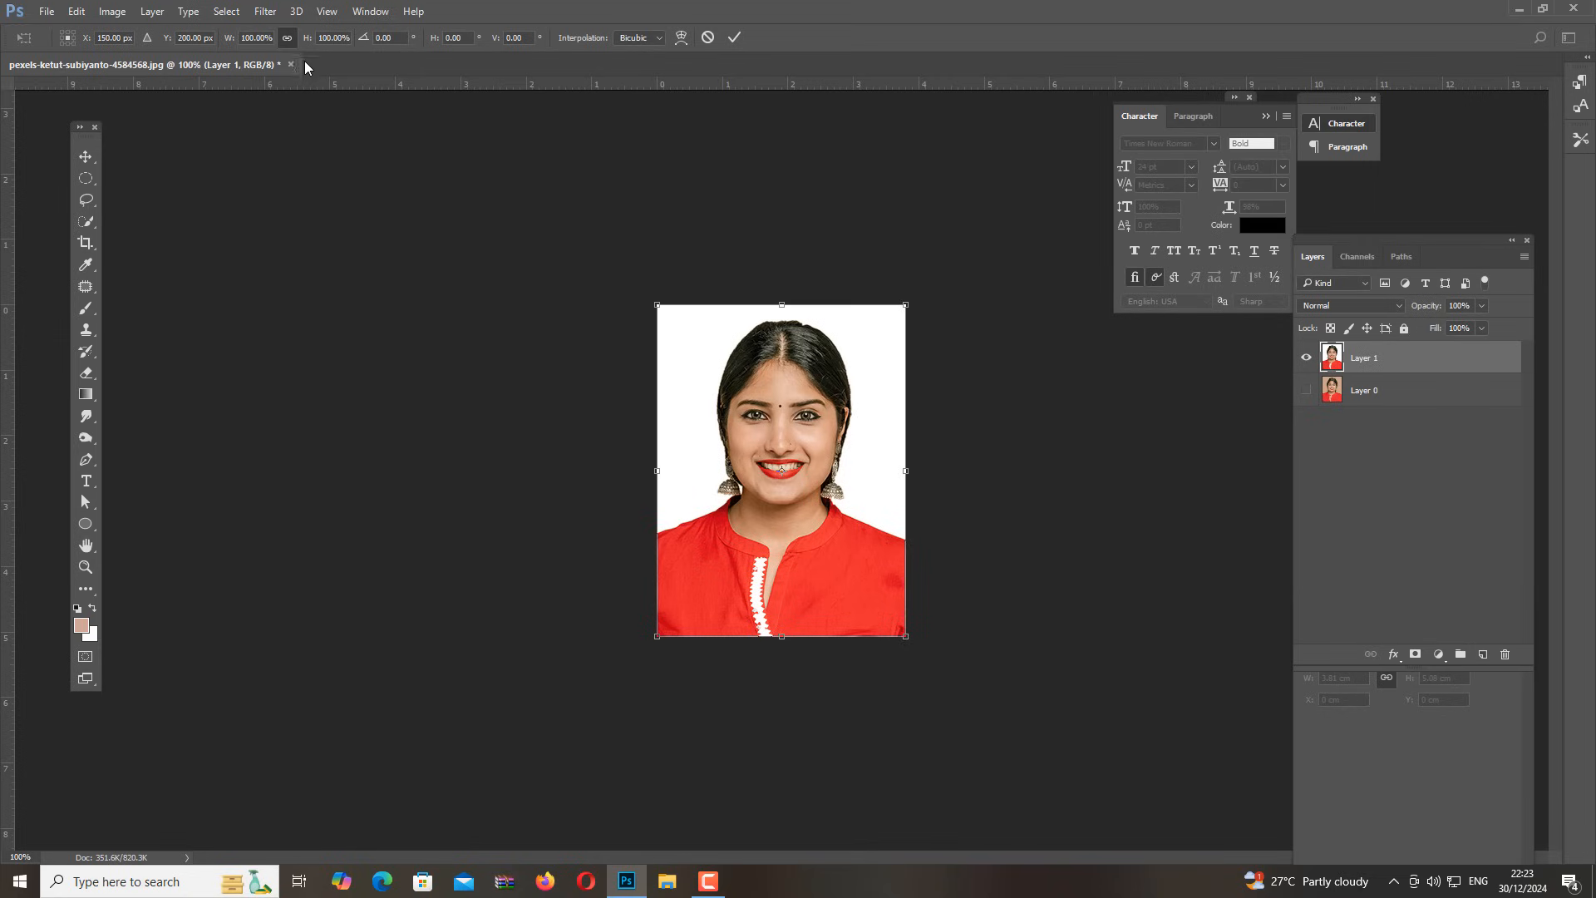
left_click(255, 36)
type("90")
key("Return")
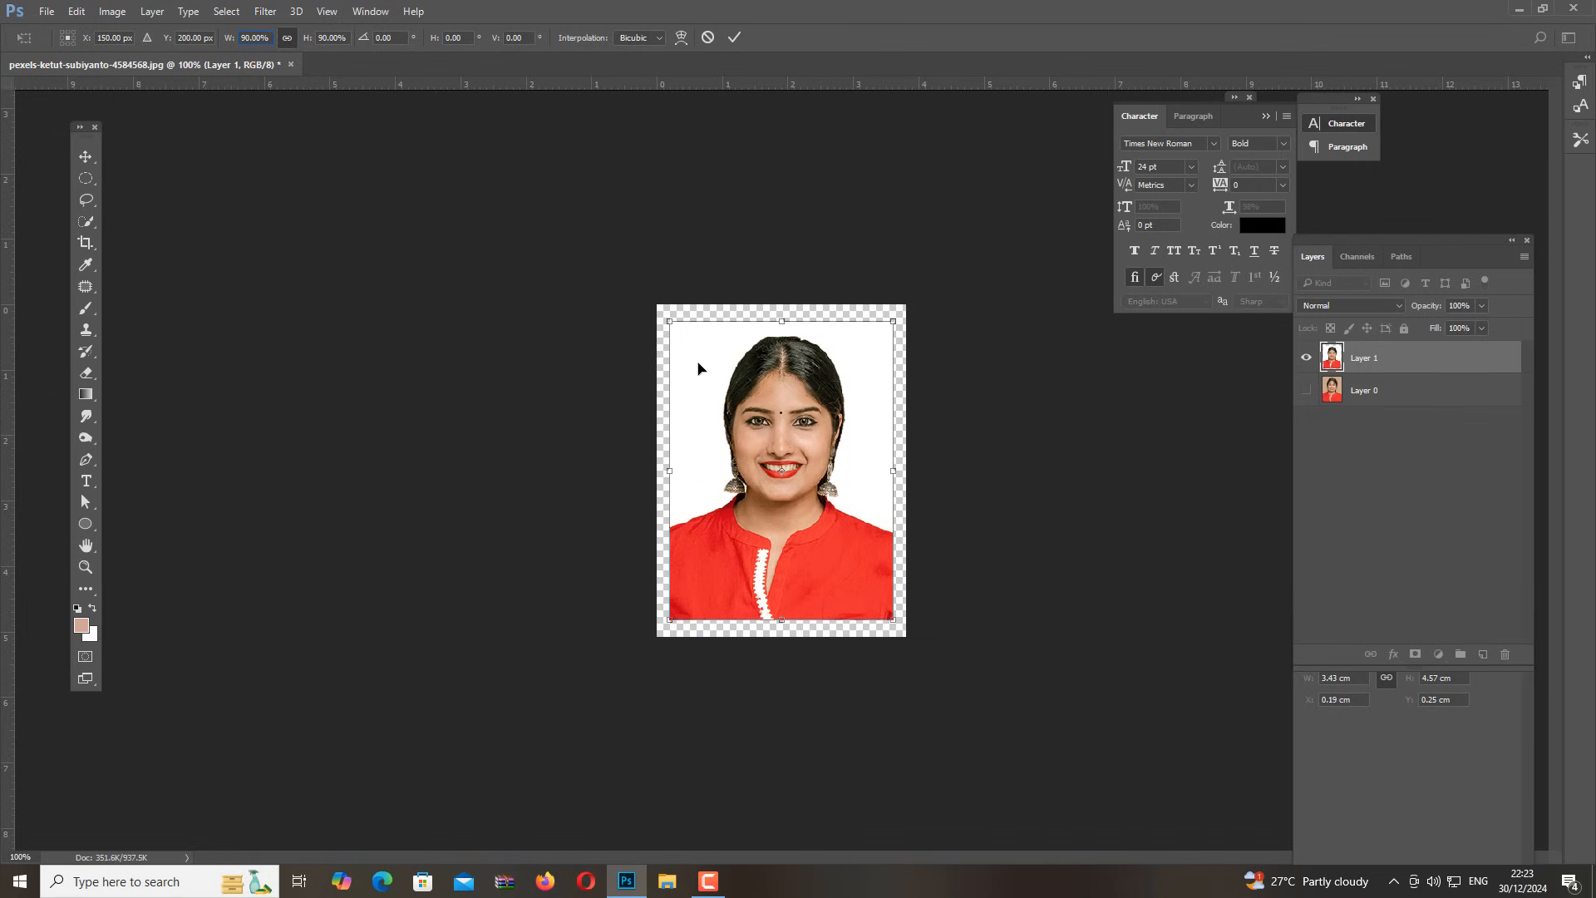
left_click(734, 39)
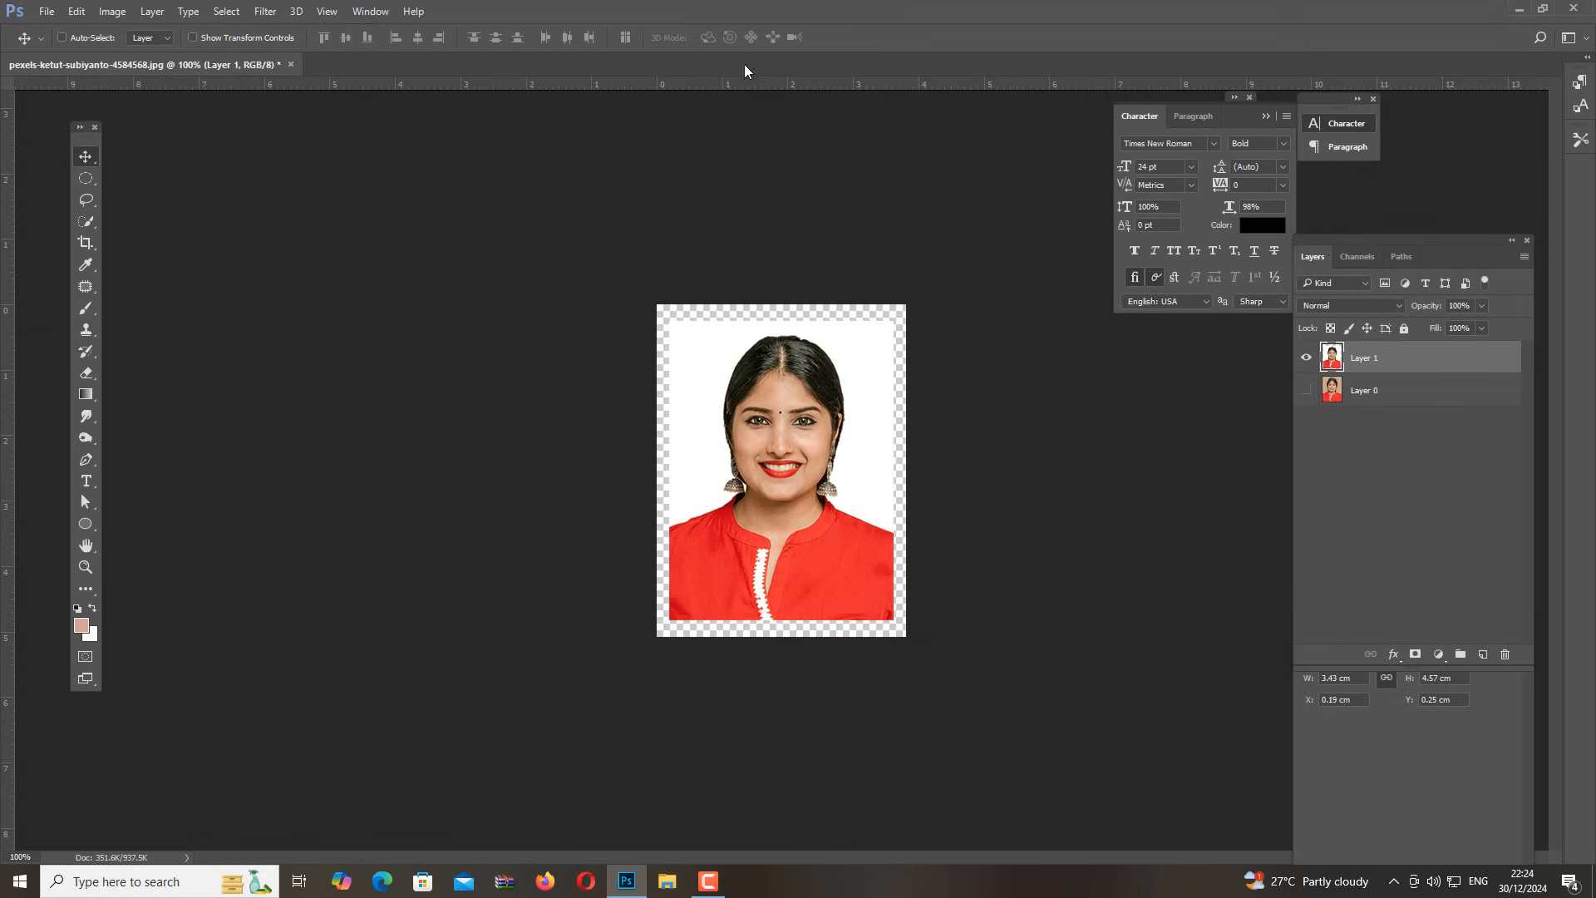
Add a black Stroke layer style to Layer 1 with size 2 px and position Outside
left_click(1398, 655)
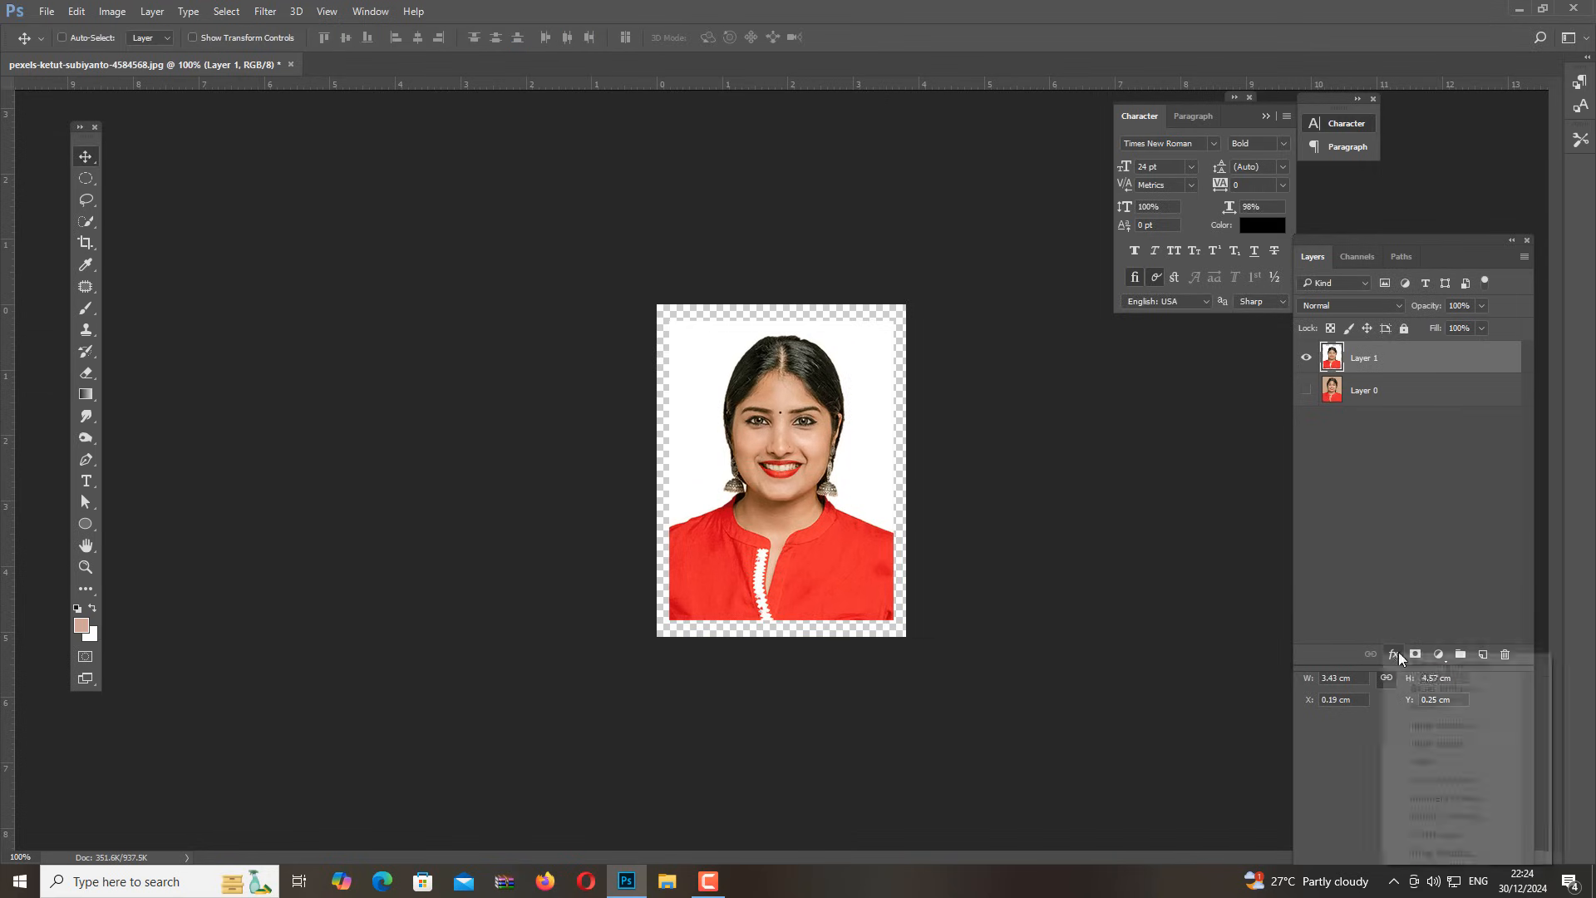
left_click(1397, 655)
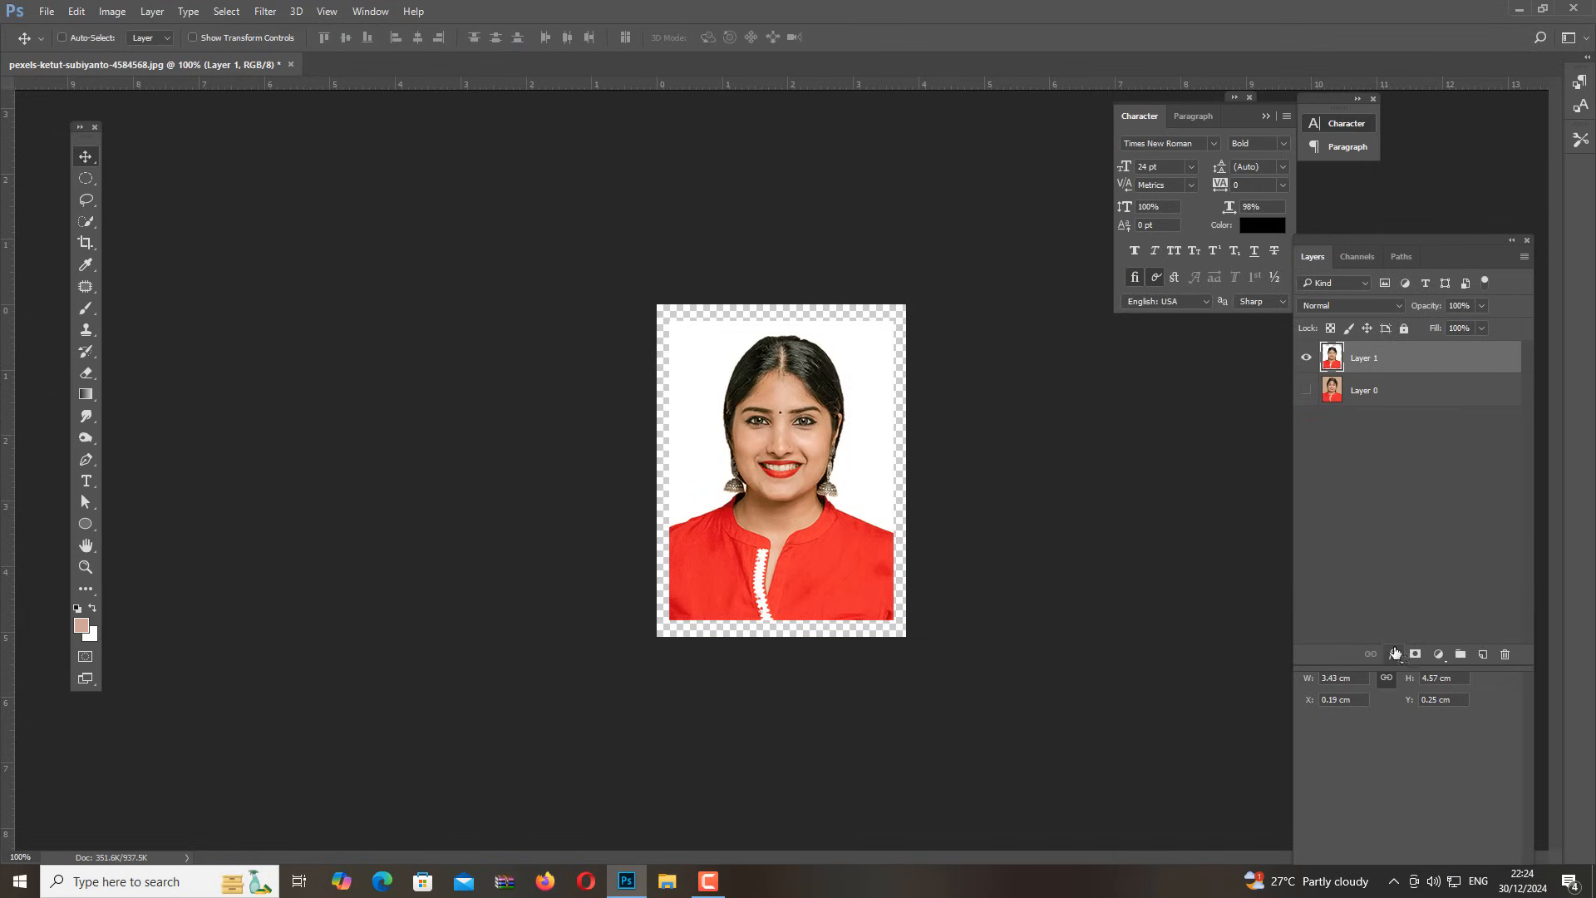
left_click(1397, 655)
left_click(1445, 700)
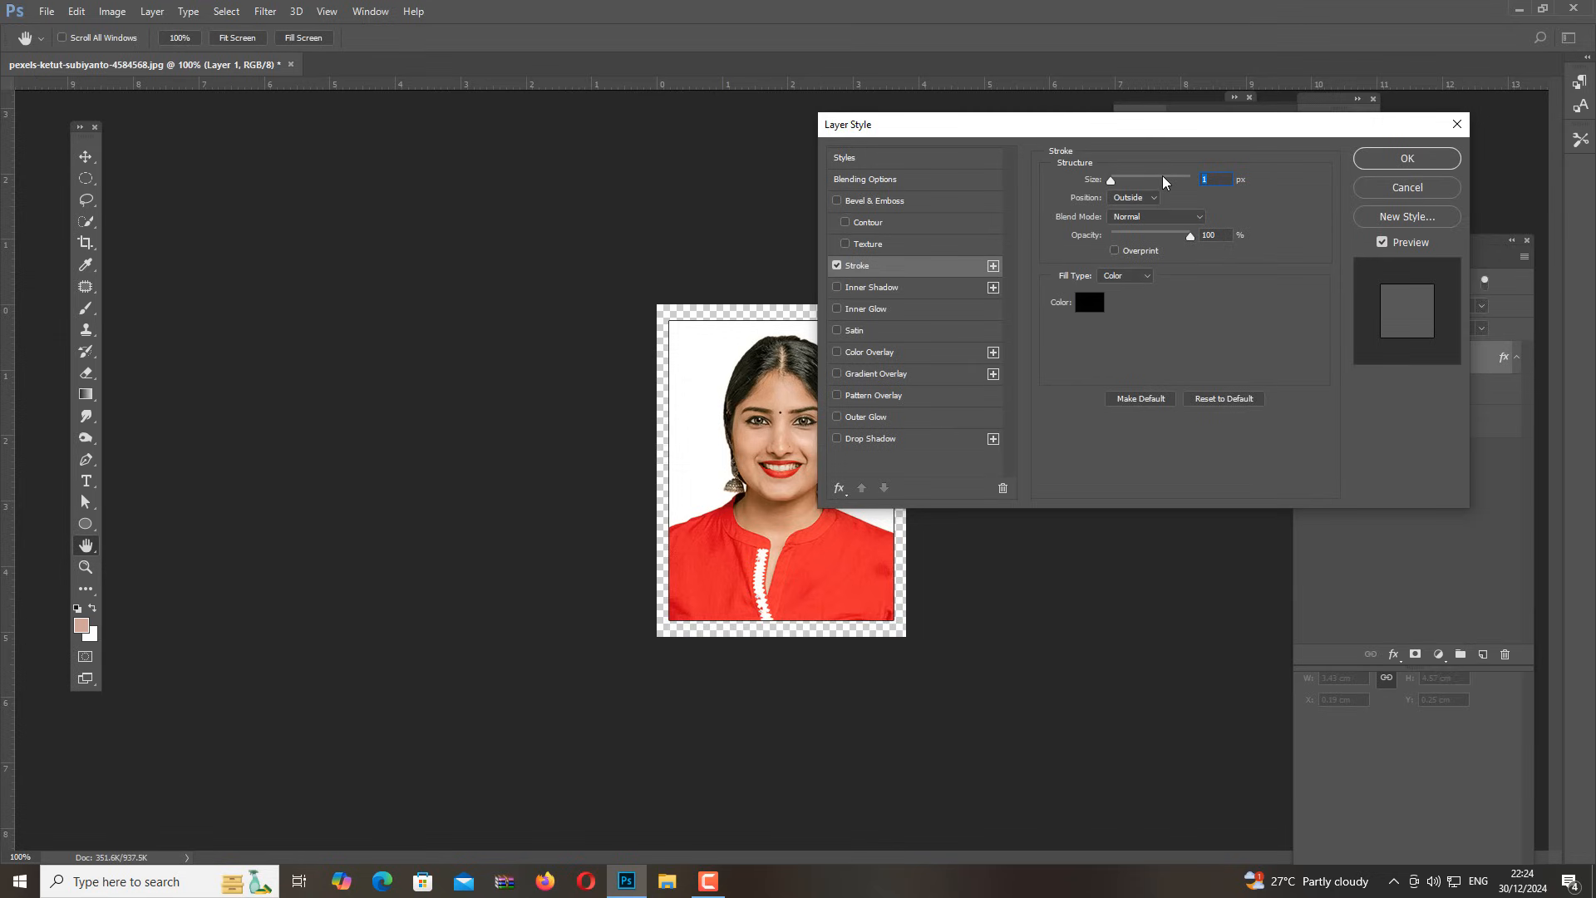
type("2")
left_click(1152, 198)
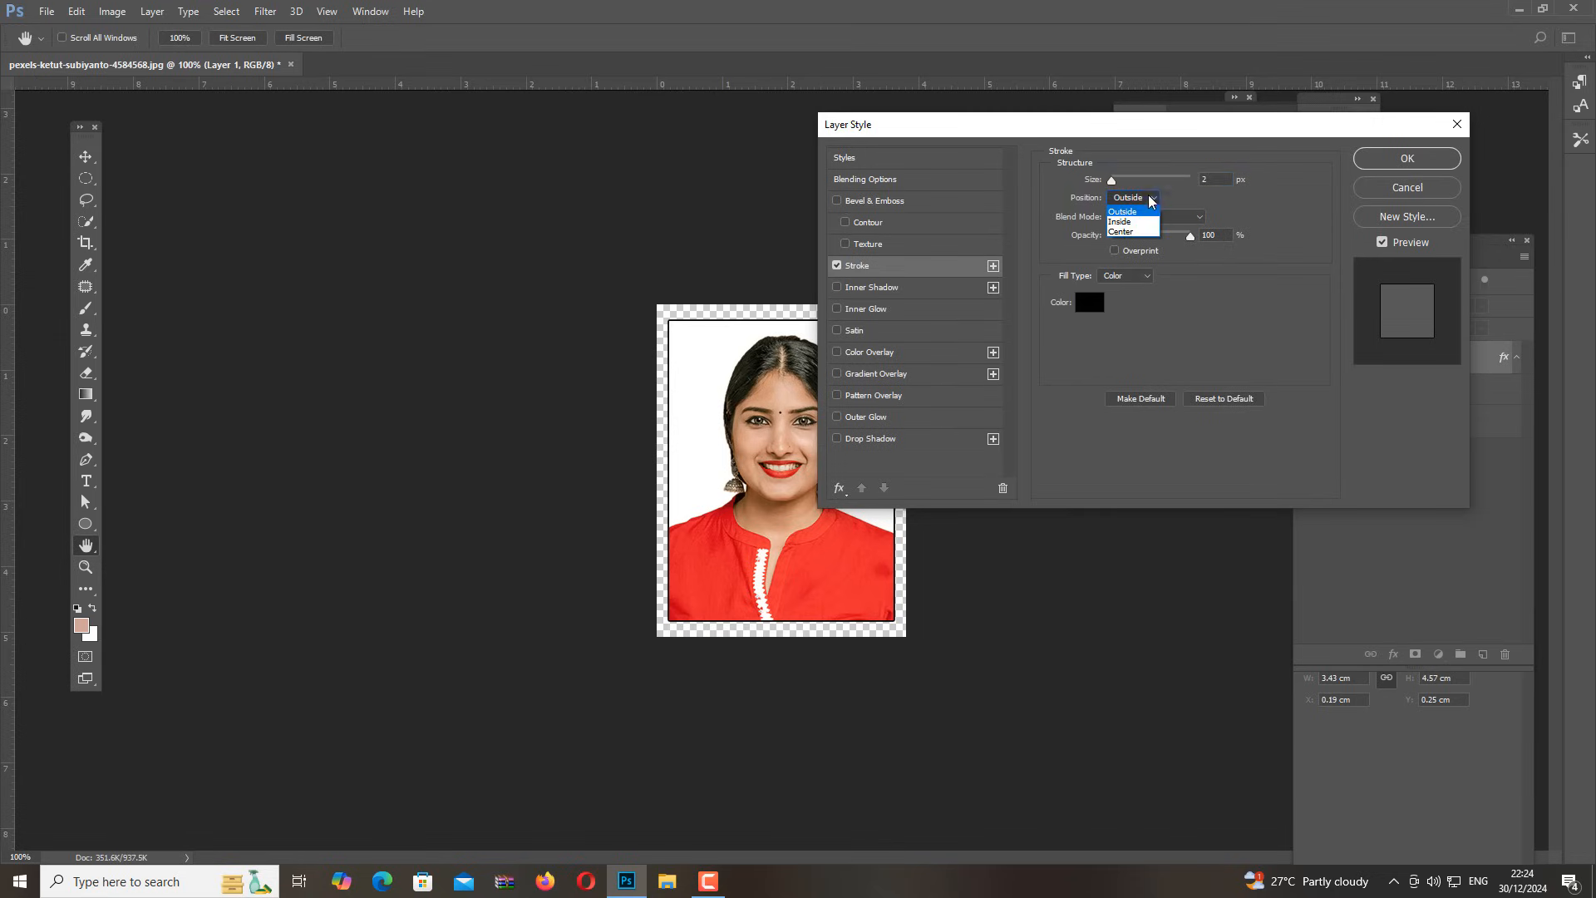
left_click(1139, 211)
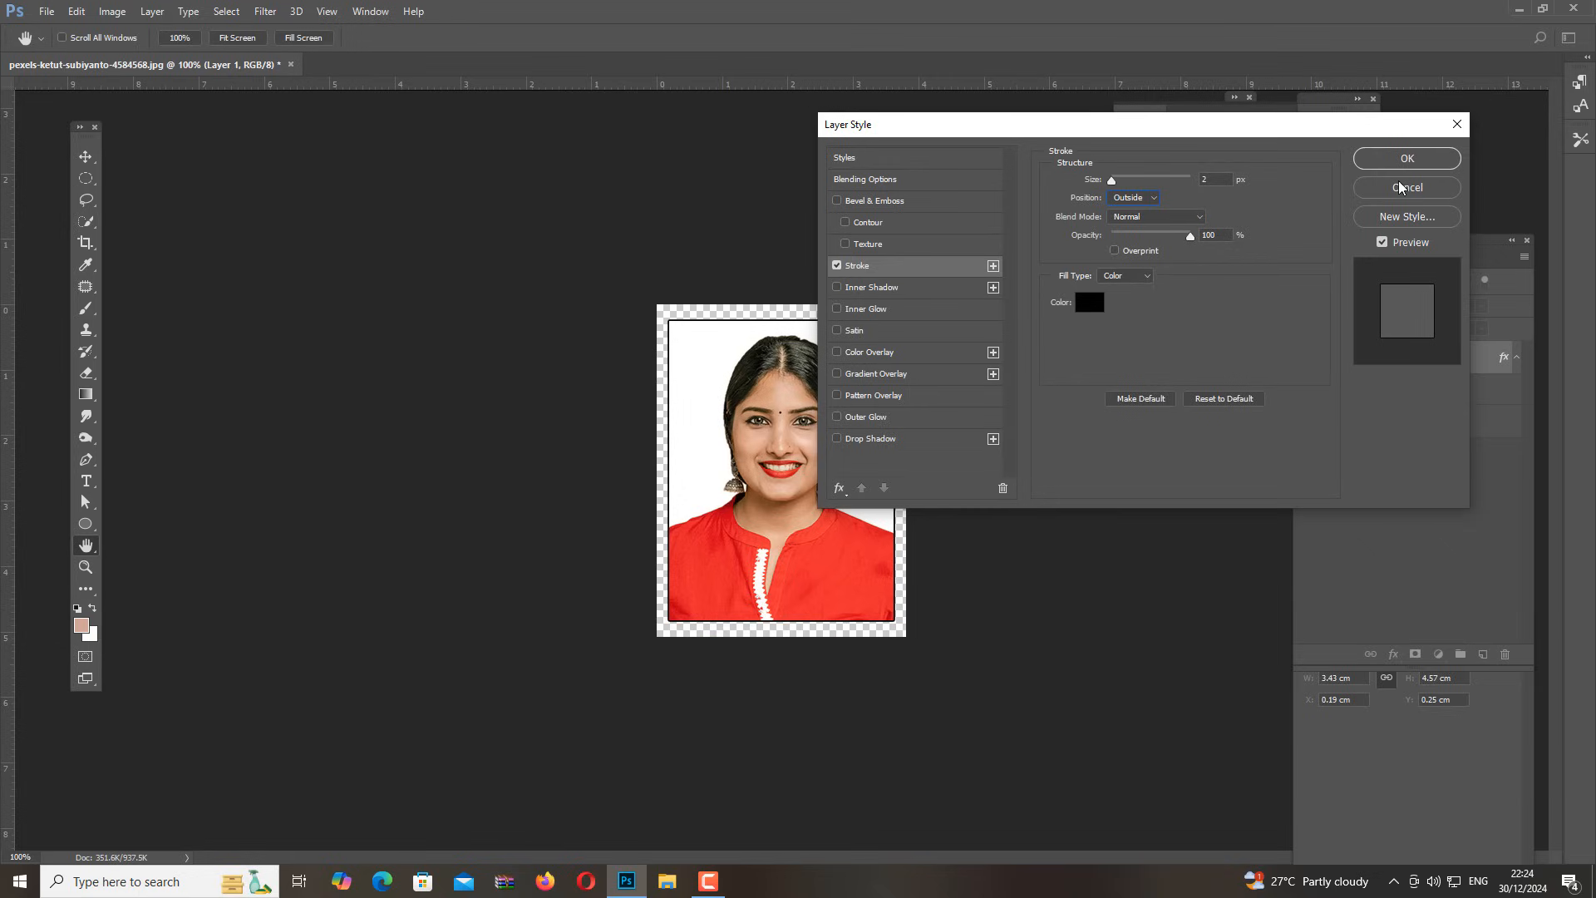
left_click(1405, 159)
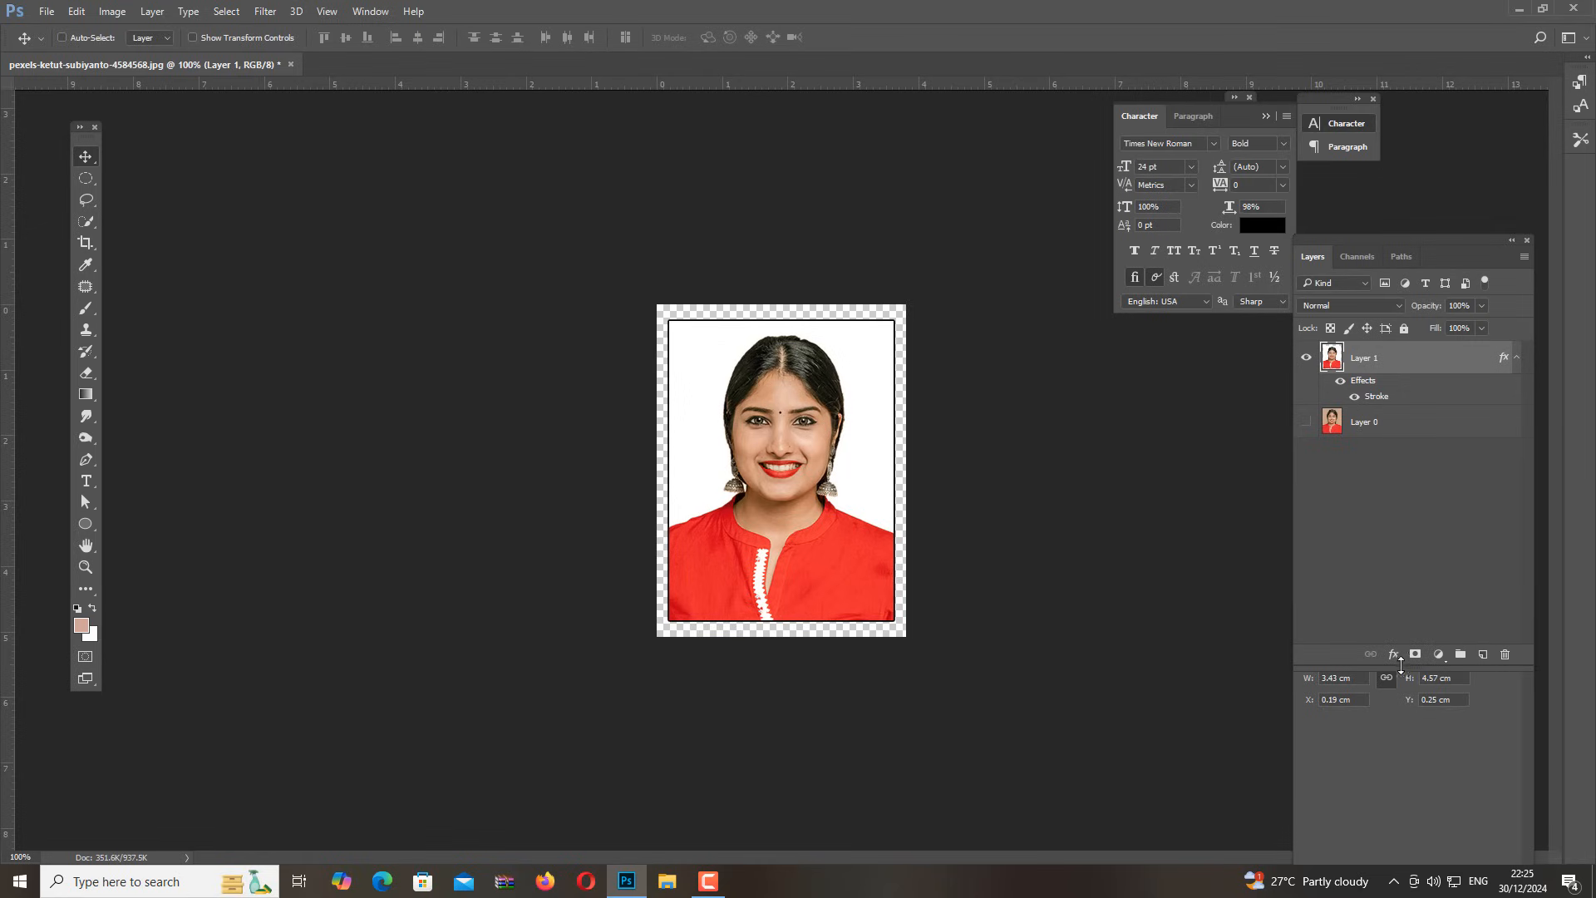
Add a white Solid Color fill layer directly beneath the stroked Layer 1 and merge the two layers
left_click(1441, 656)
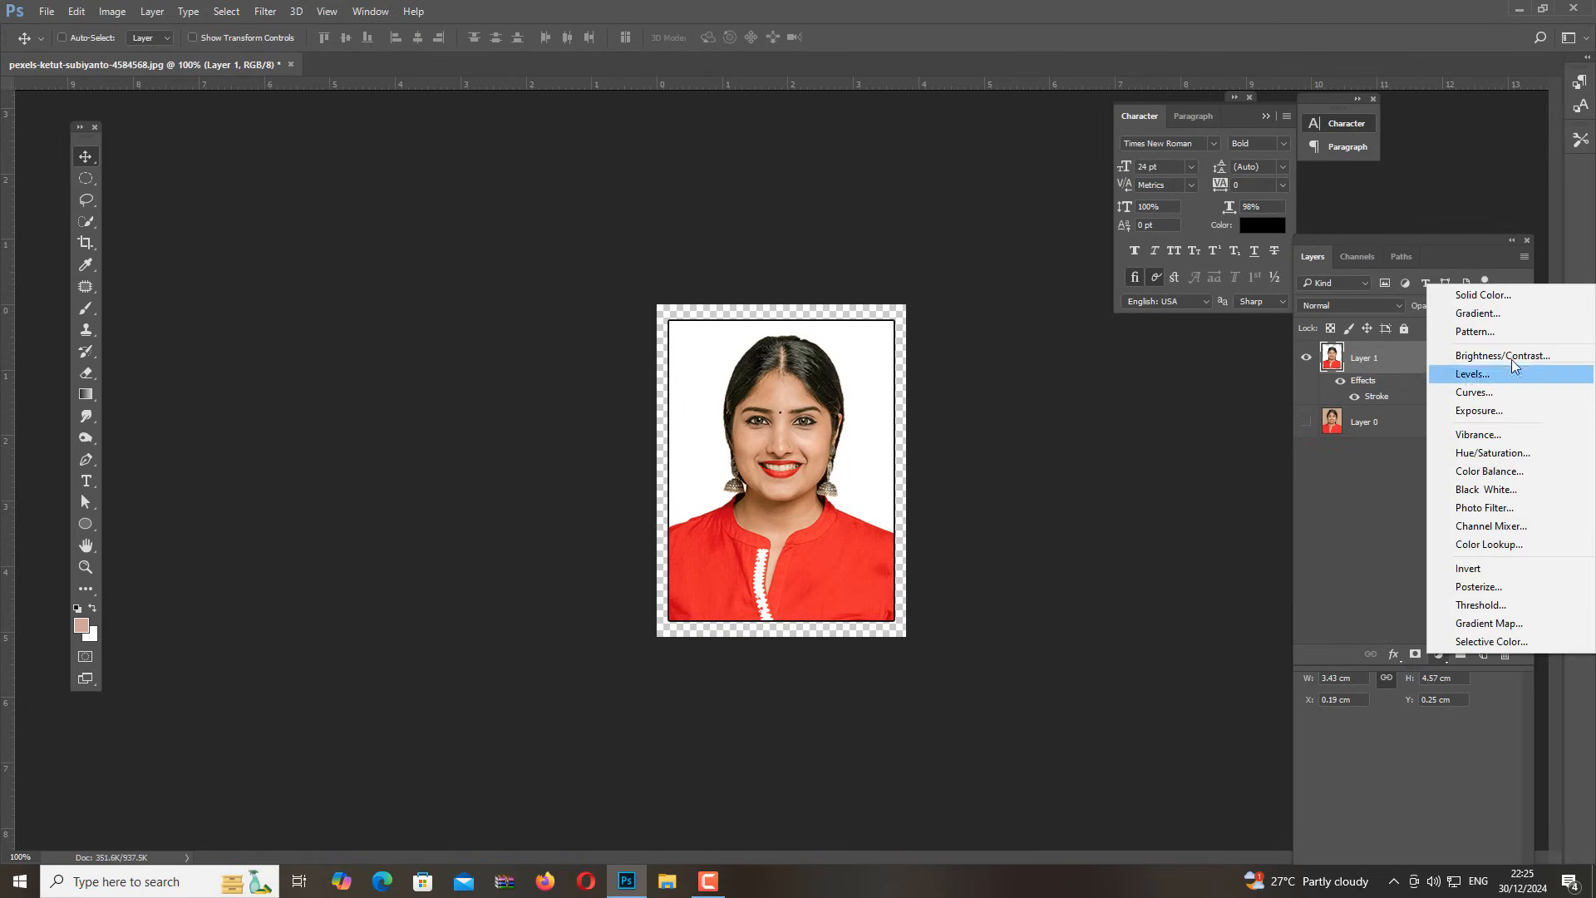
left_click(1503, 304)
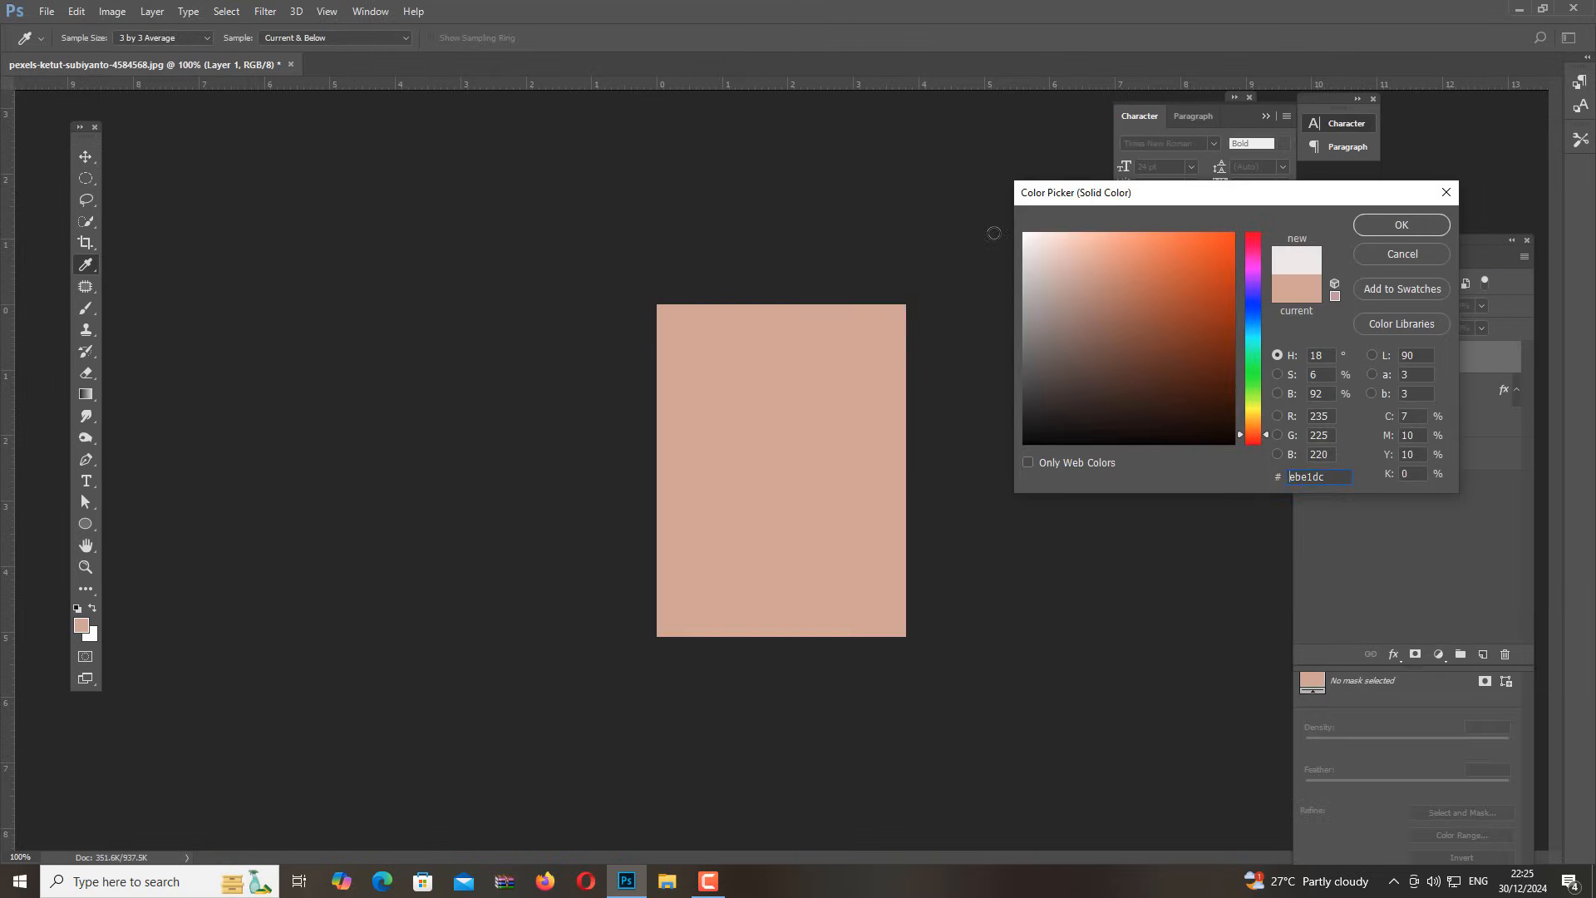
left_click(1024, 234)
left_click(1378, 222)
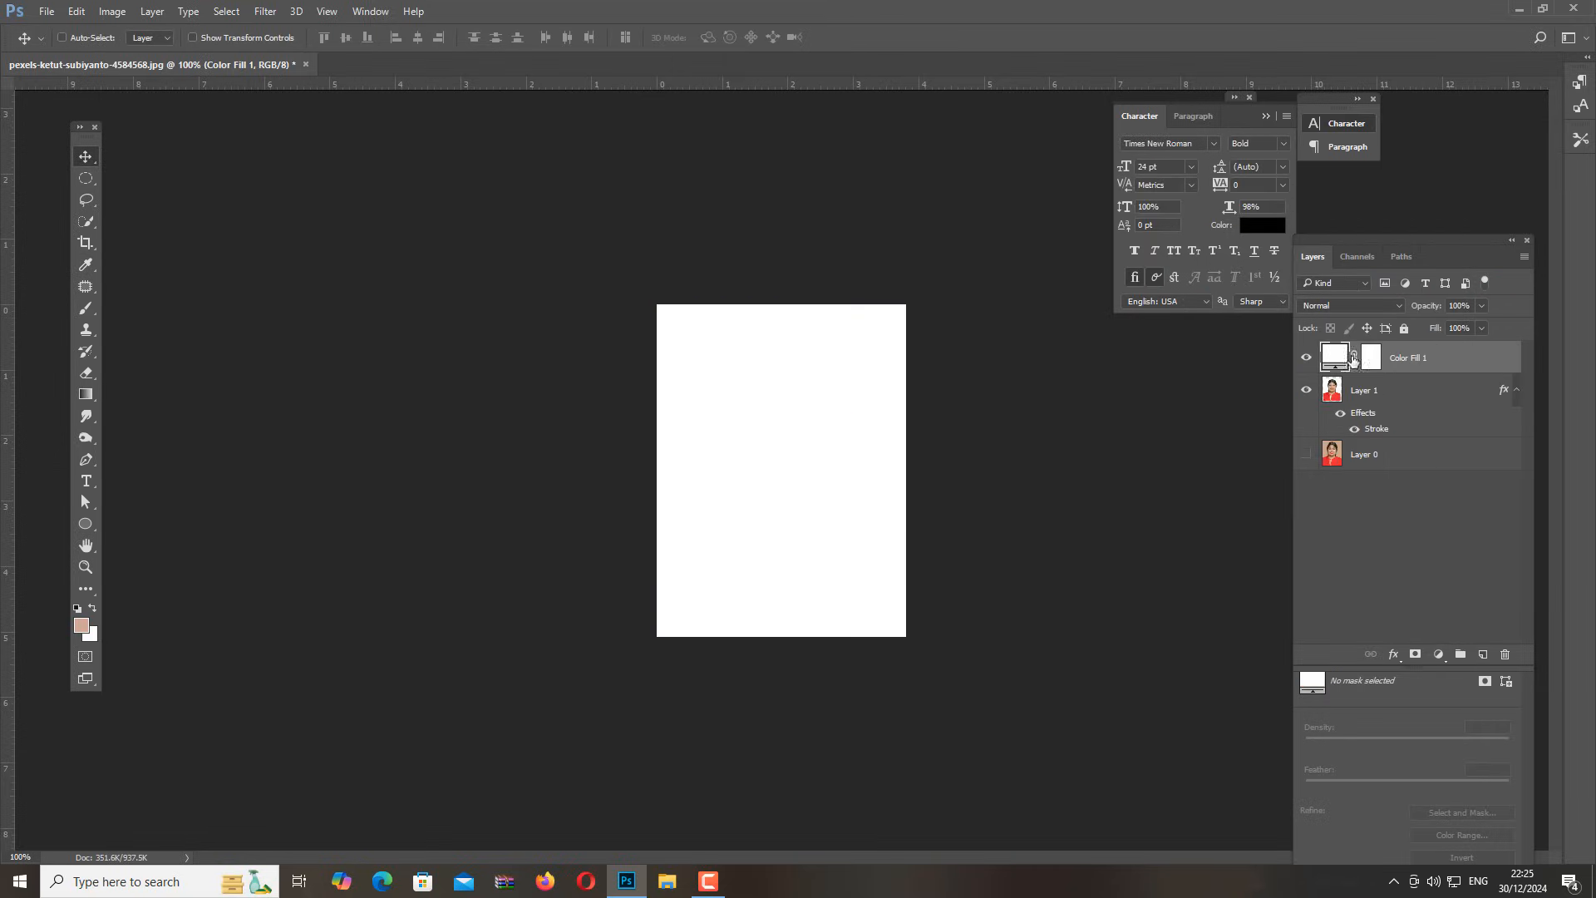
left_click_drag(1335, 358, 1336, 435)
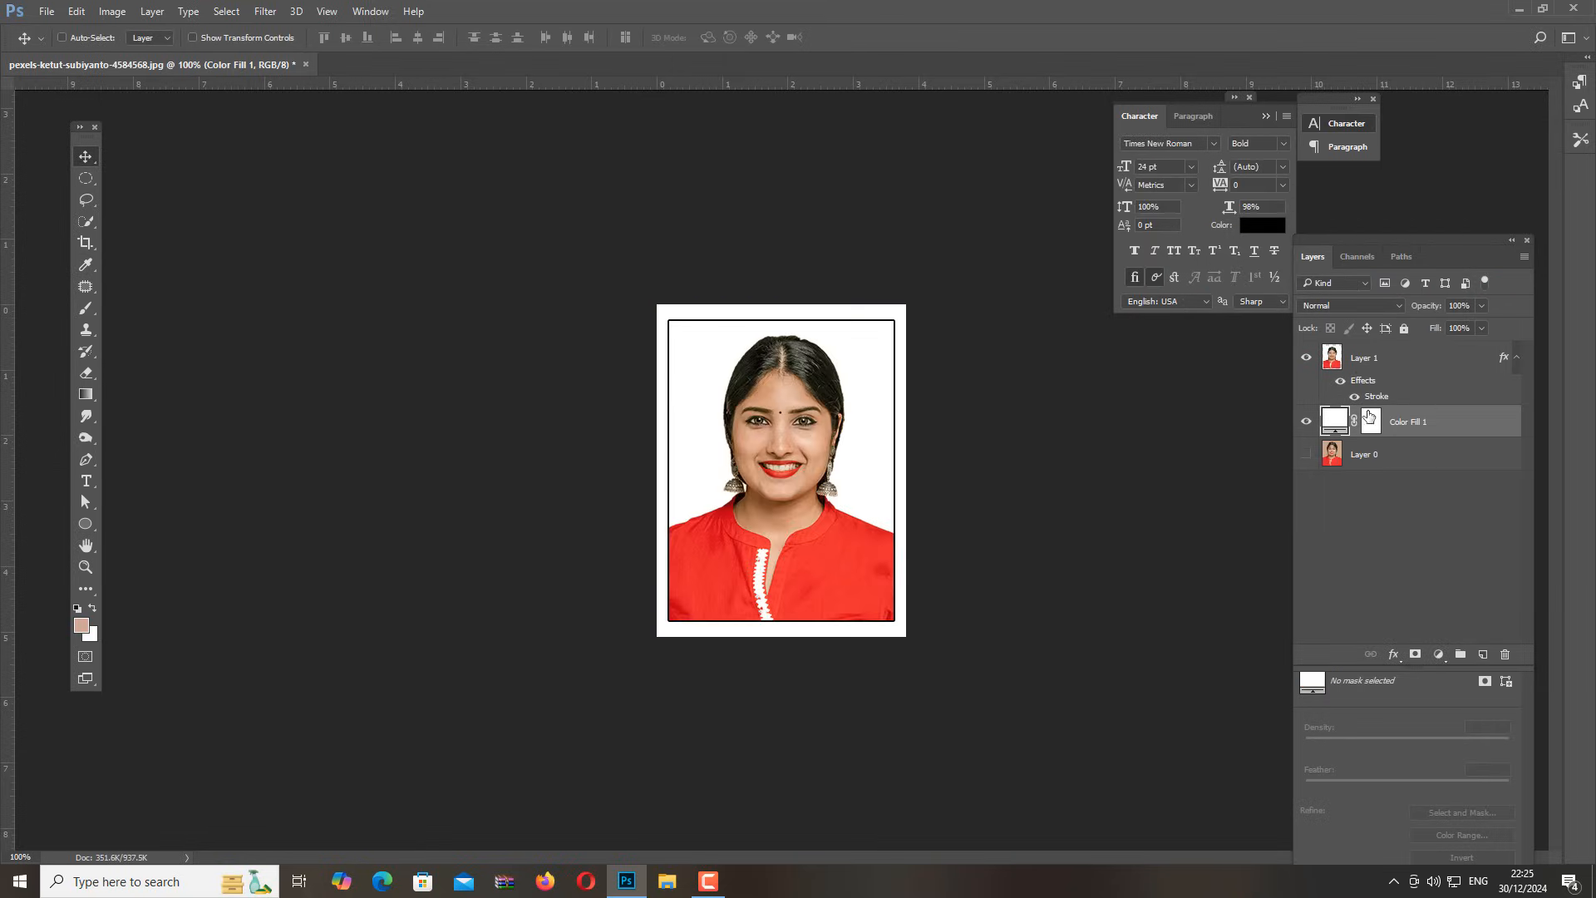
left_click(1372, 366, "shift")
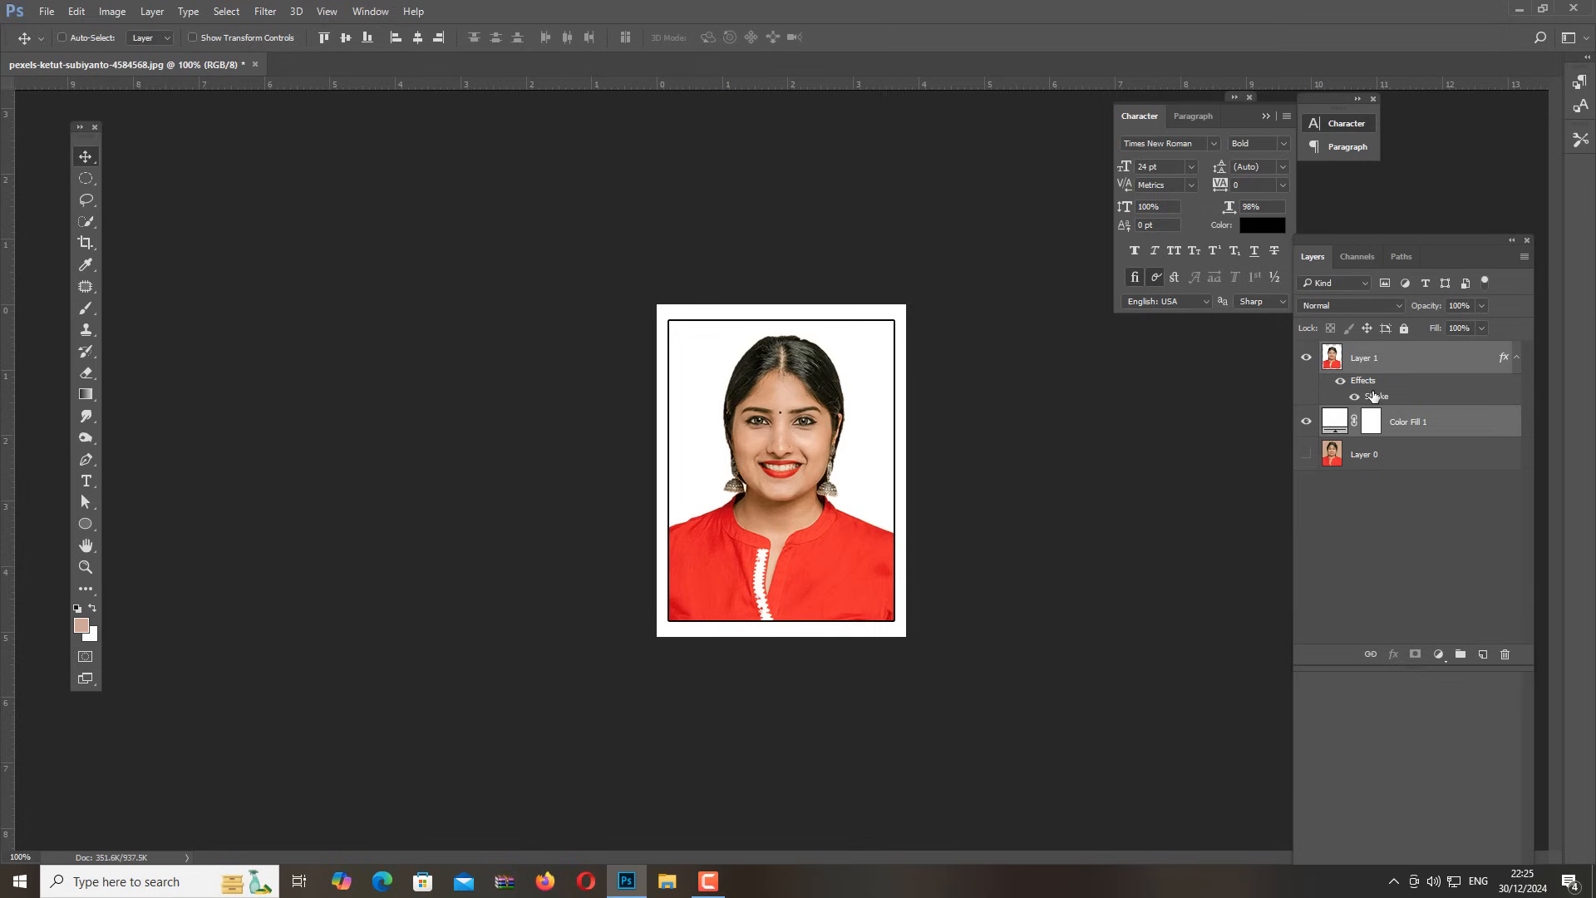
key("ctrl+e")
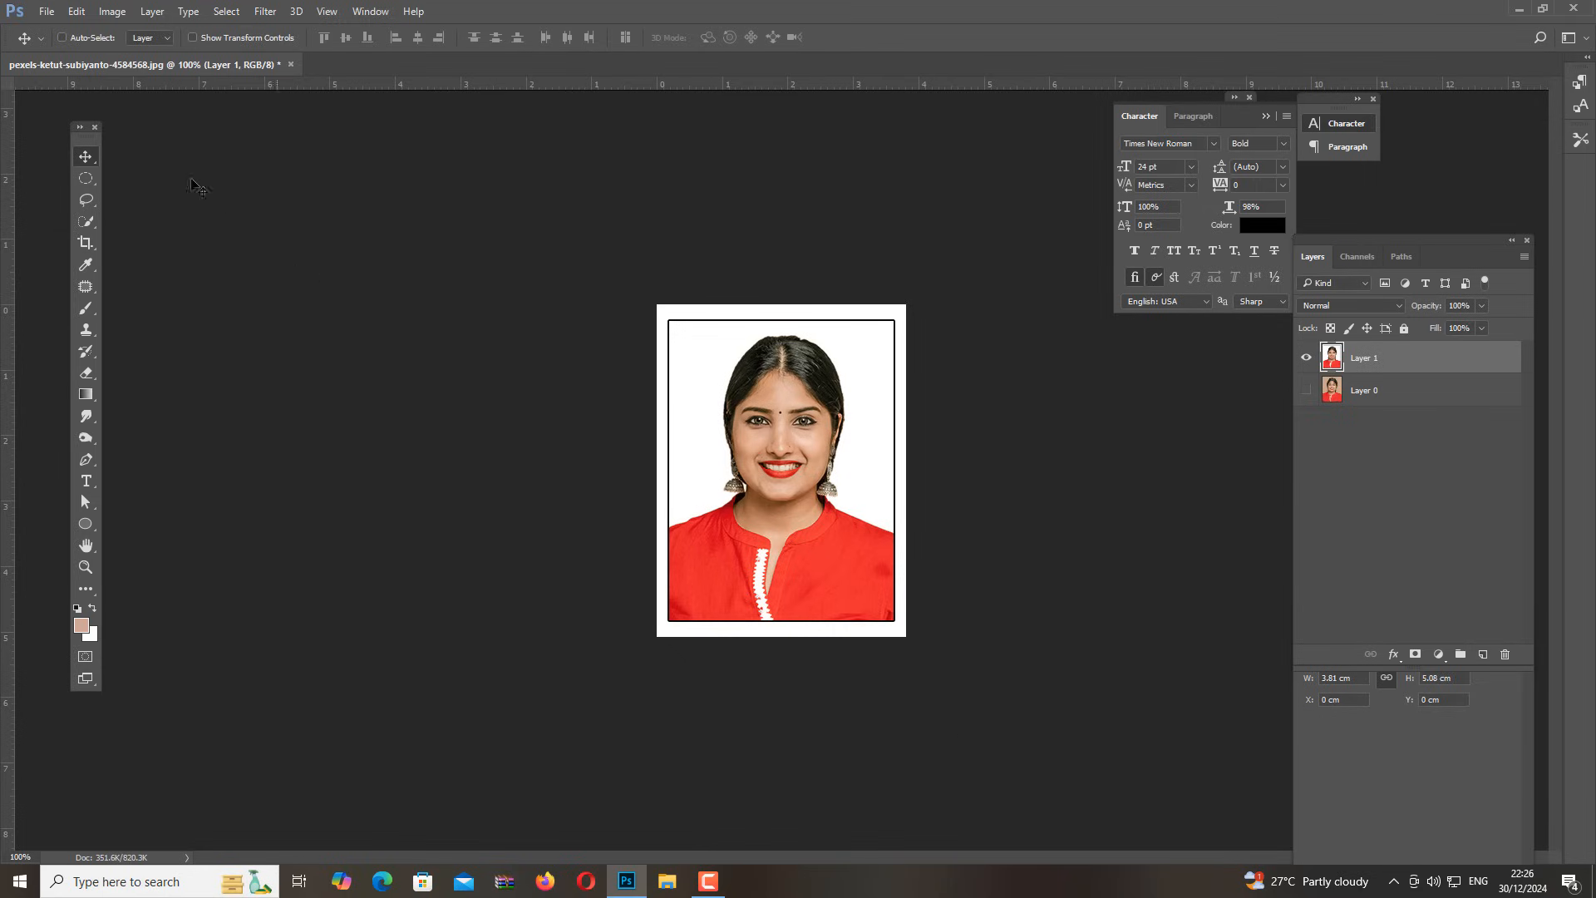
Create a new document from the Landscape, 4 x 6 photo preset with the resolution set to 200 pixels/inch
left_click(48, 12)
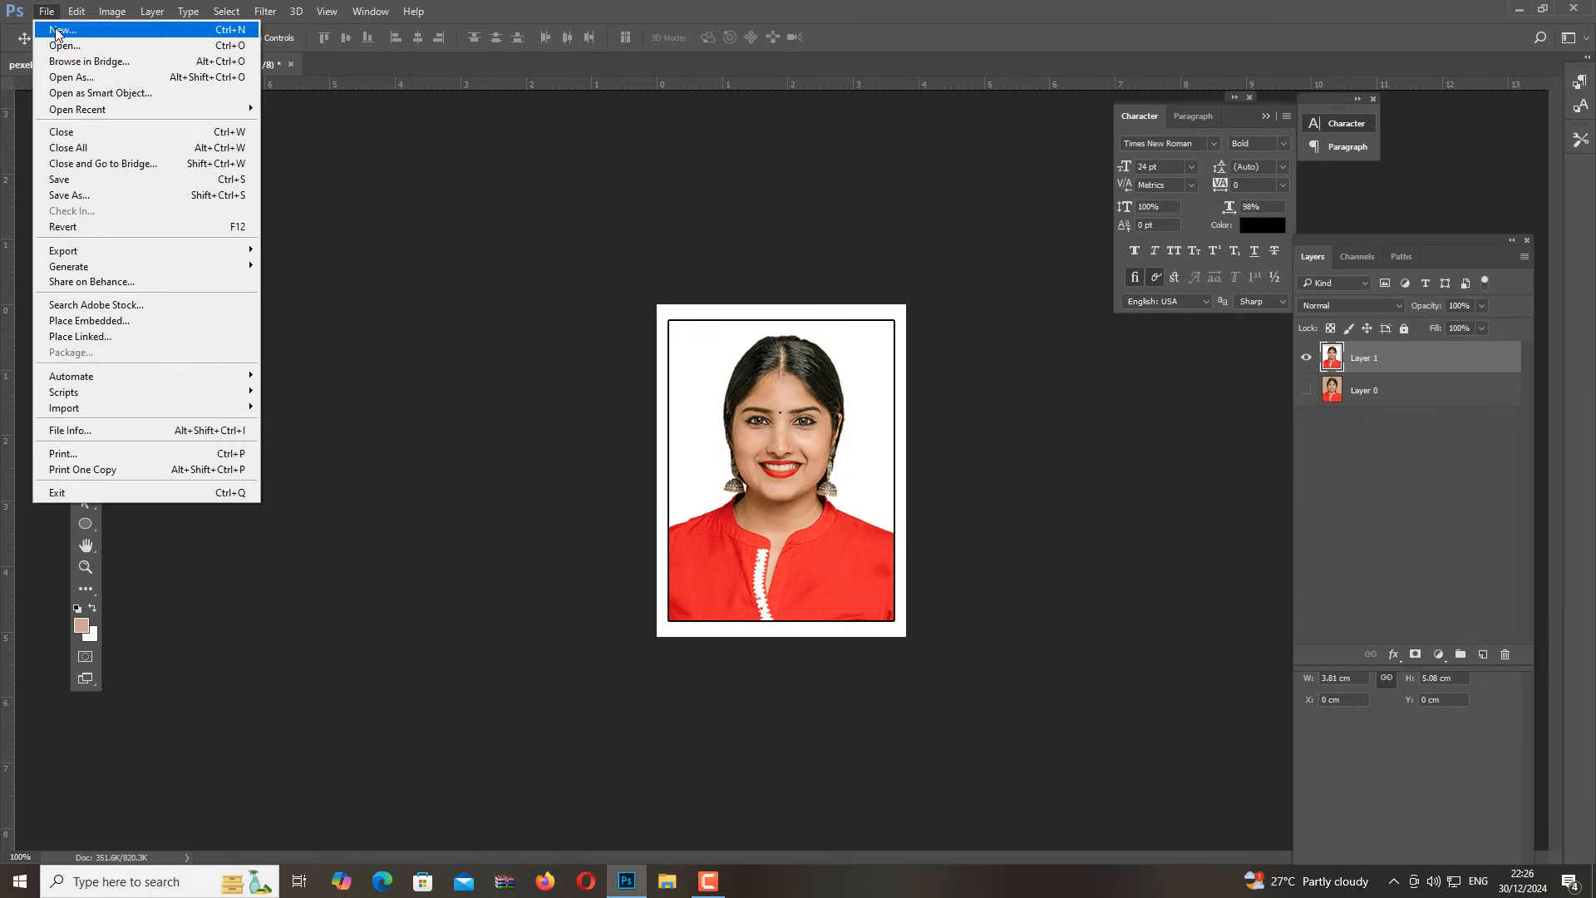
left_click(58, 30)
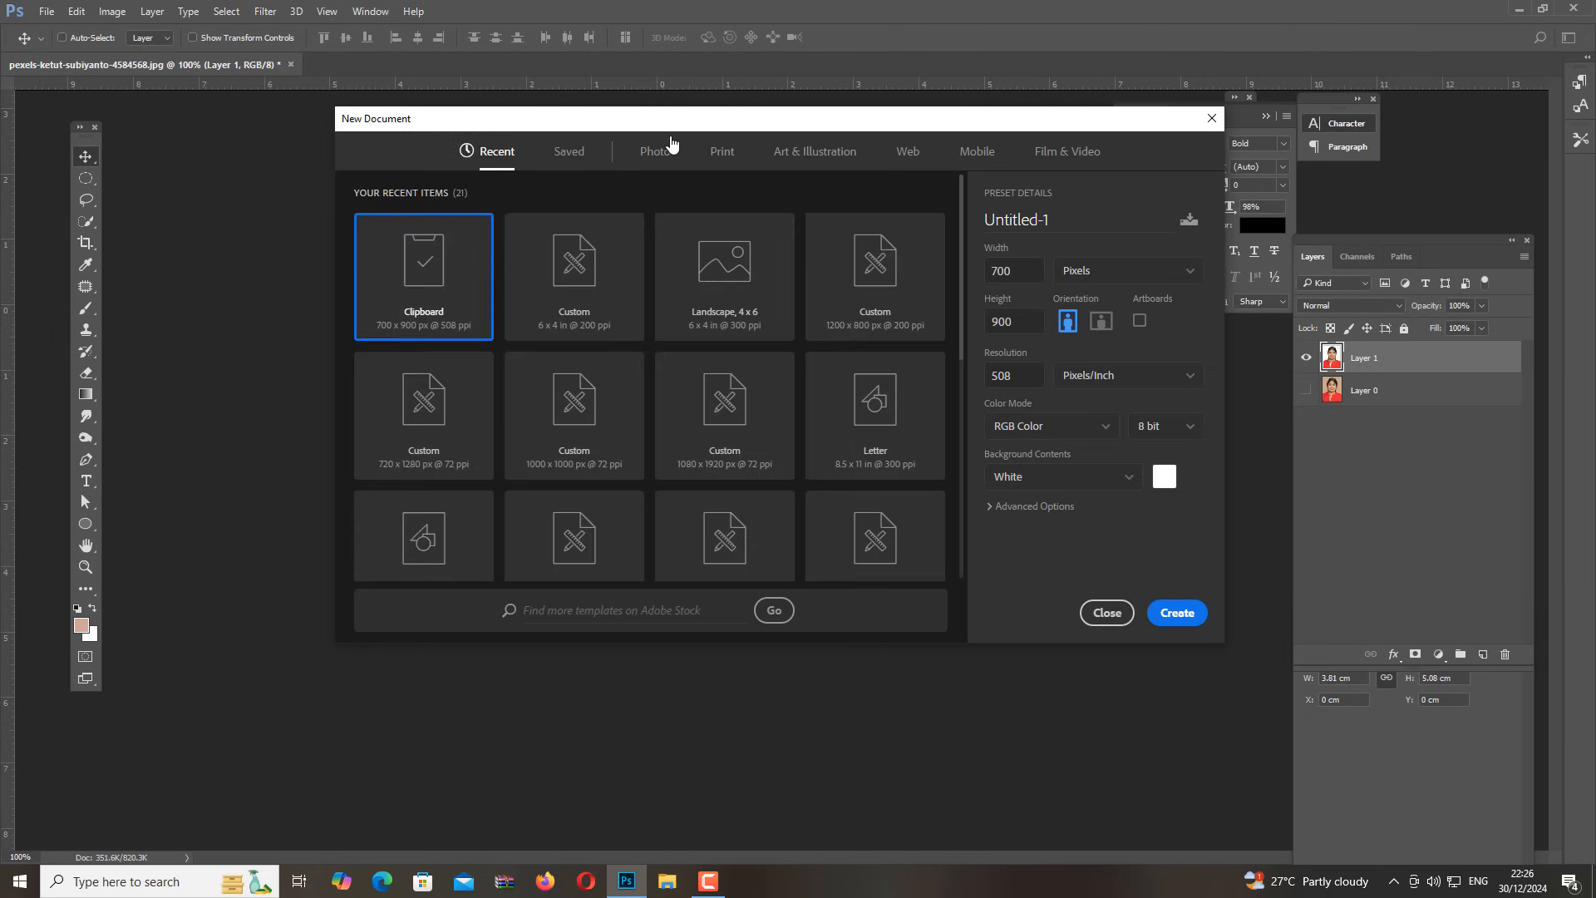
left_click(656, 155)
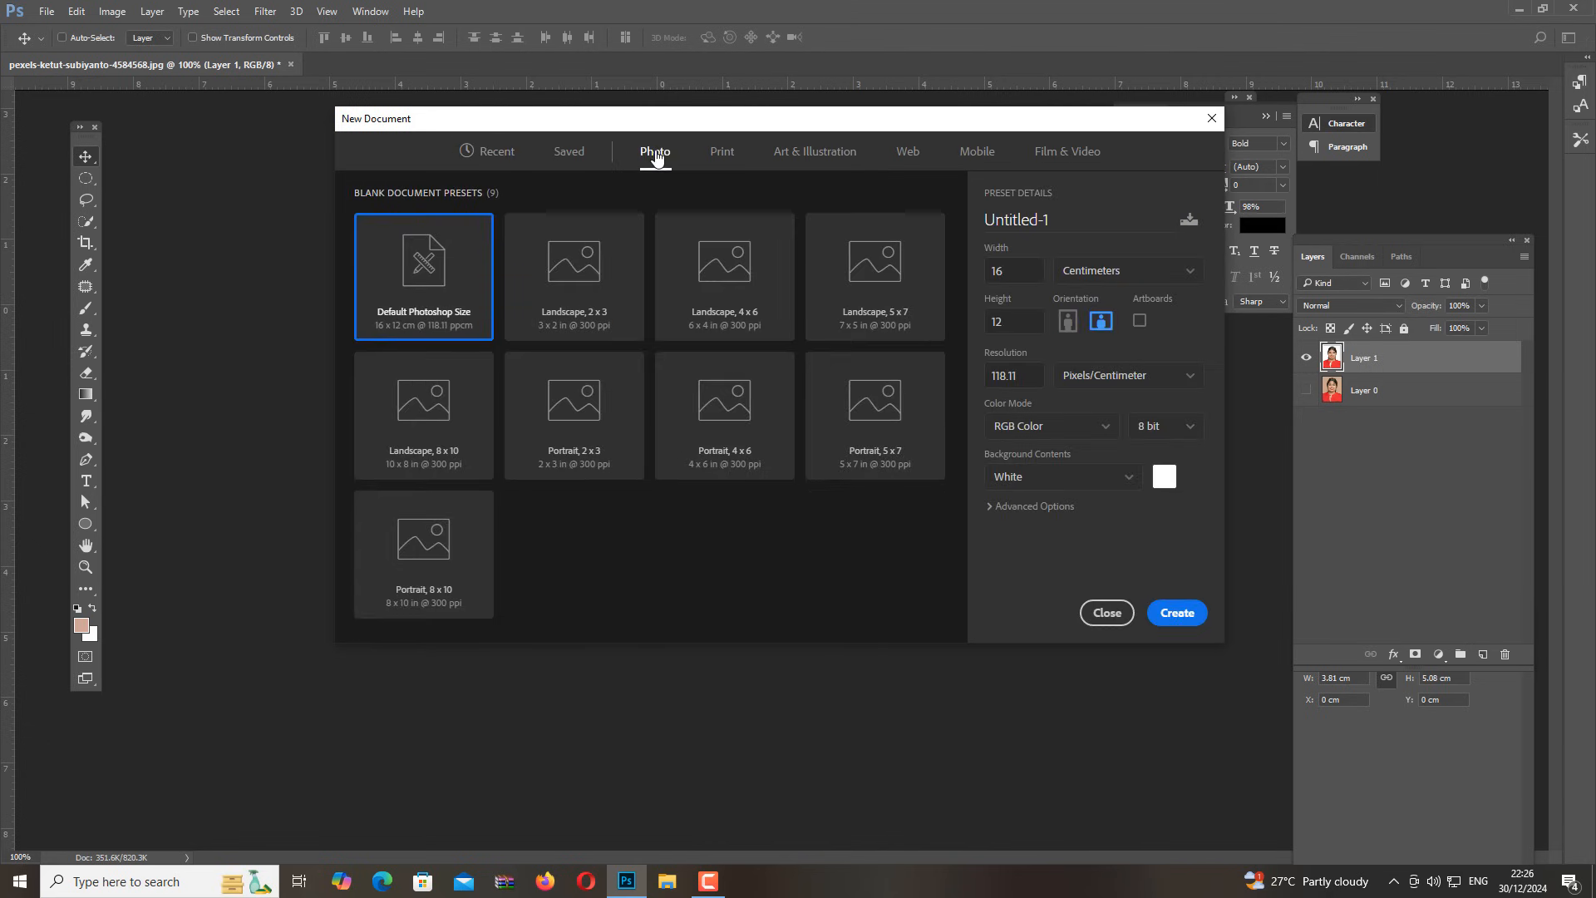
left_click(742, 310)
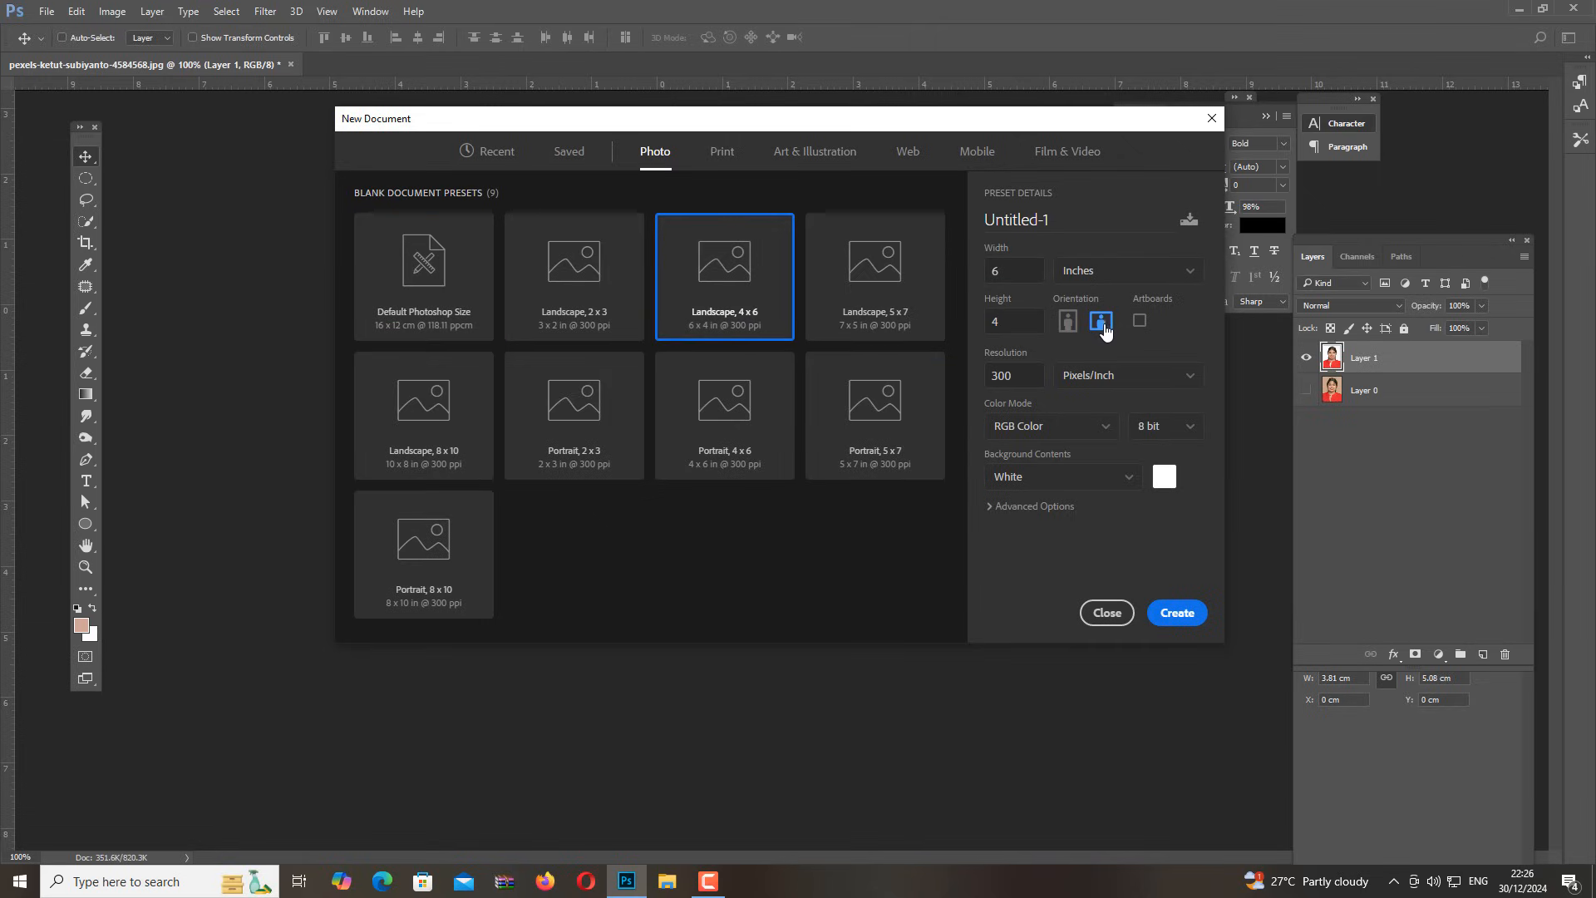
left_click(1019, 380)
type("200")
left_click(1184, 614)
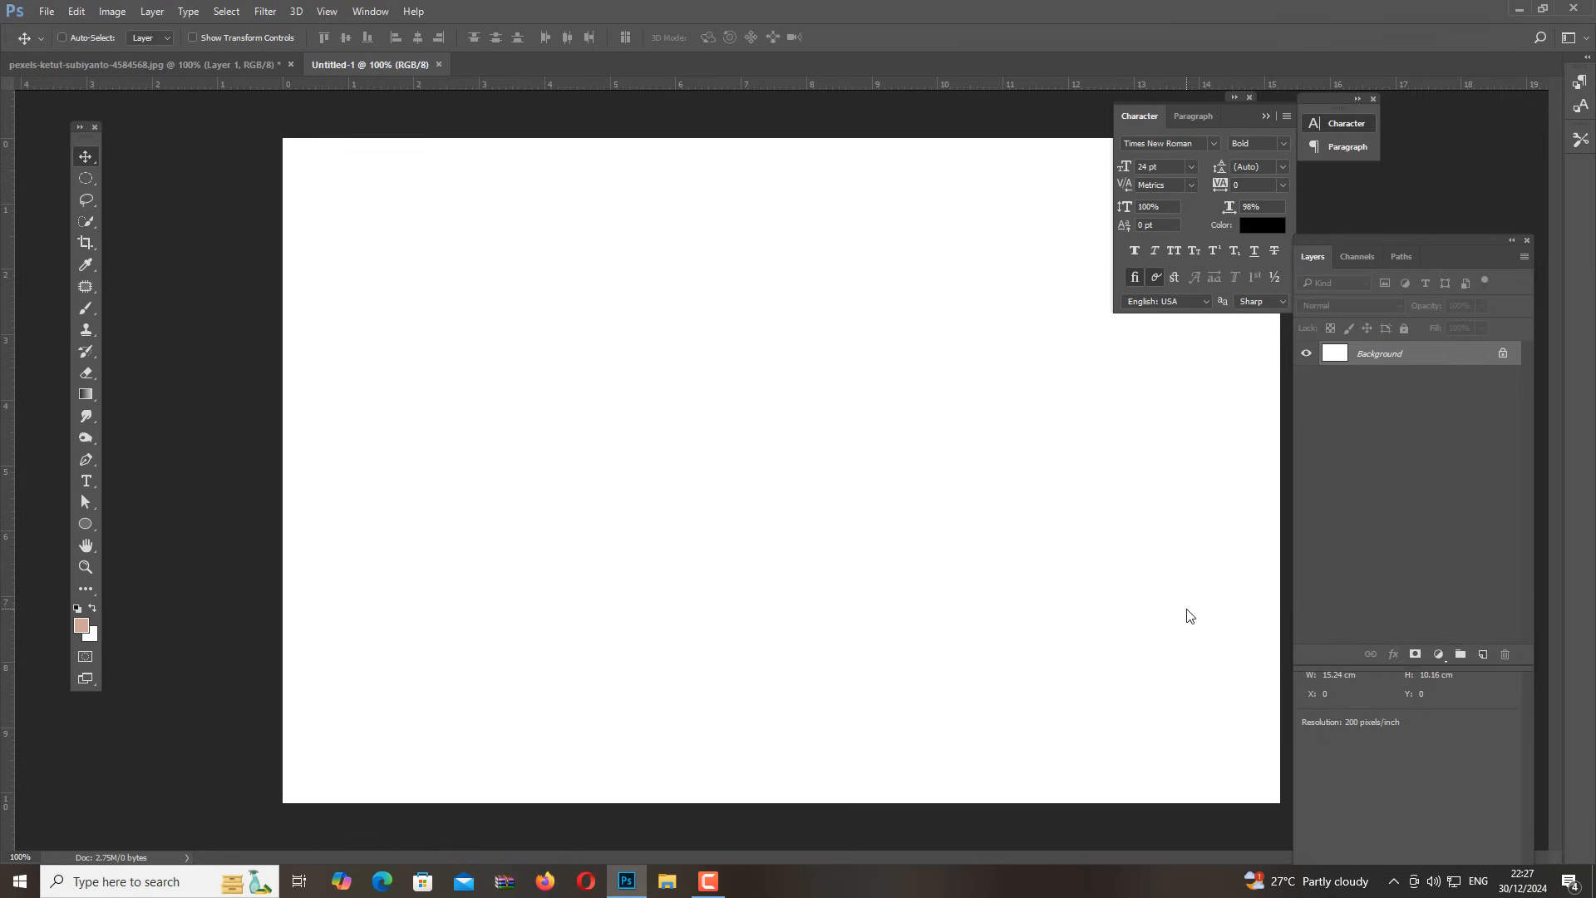
key("ctrl")
key("ctrl+minus")
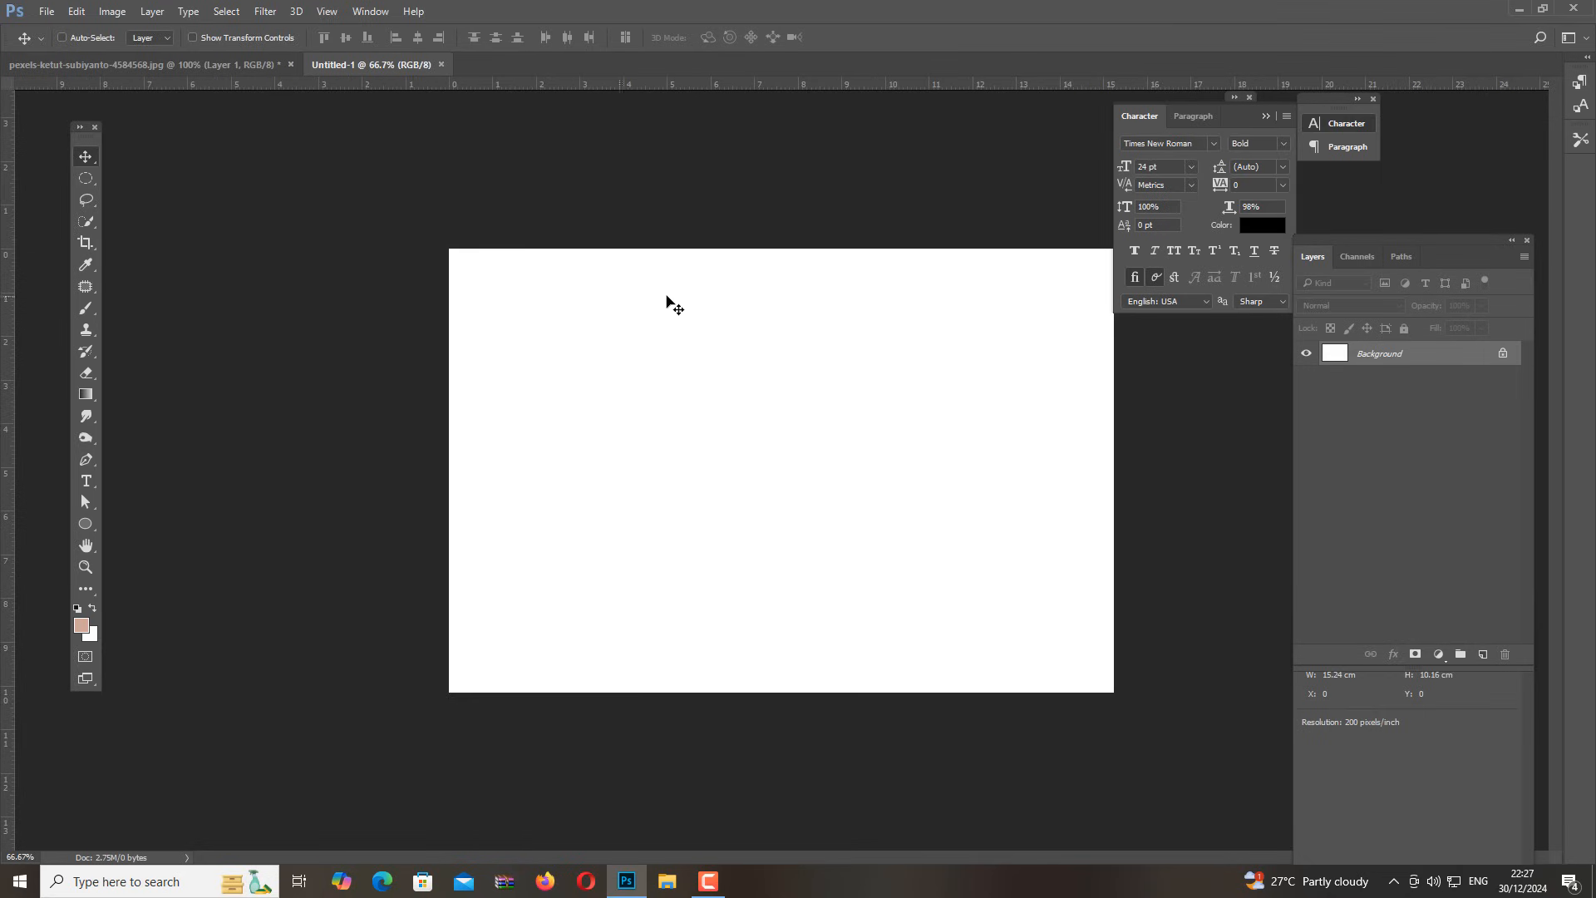
Add a guide layout to the blank sheet with 0.2 cm margins on all four sides and no columns or rows
left_click(327, 12)
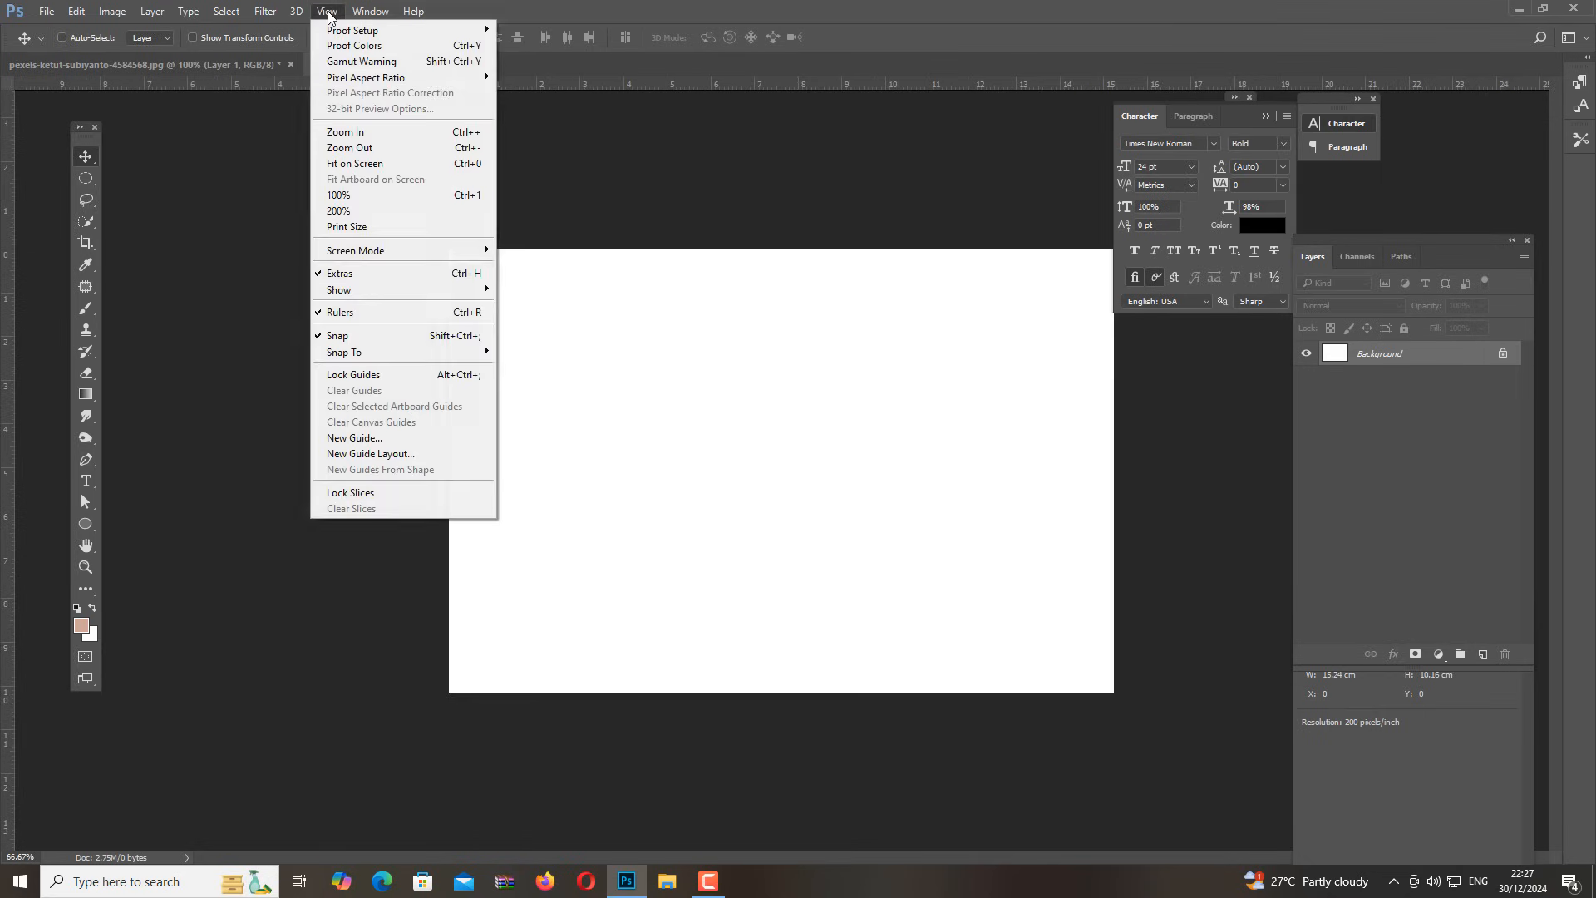
left_click(369, 456)
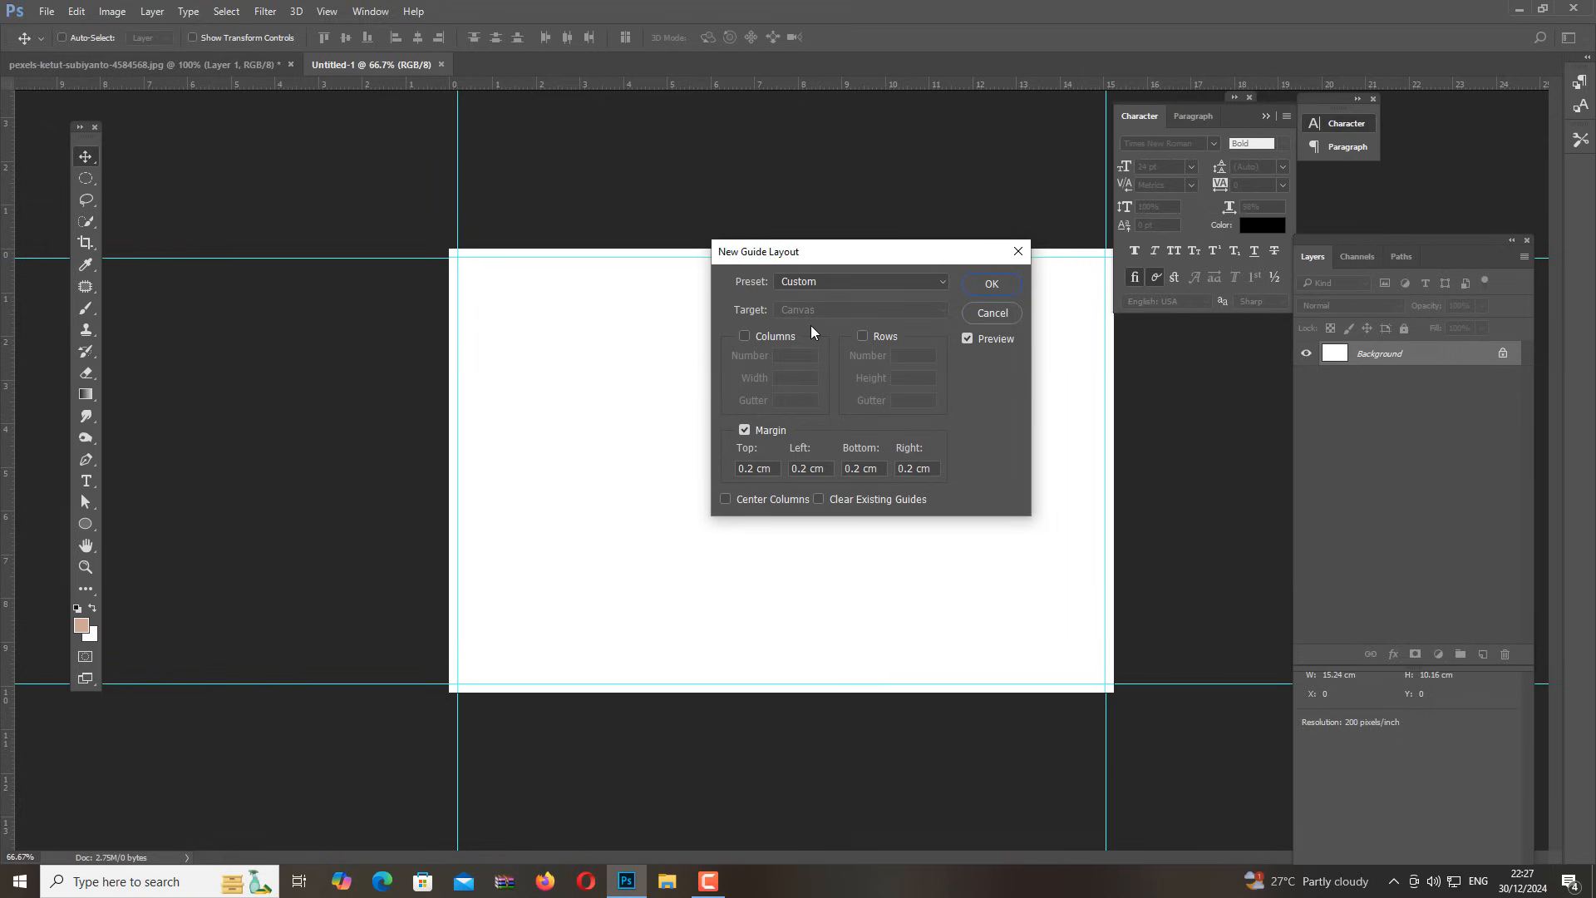
left_click(746, 336)
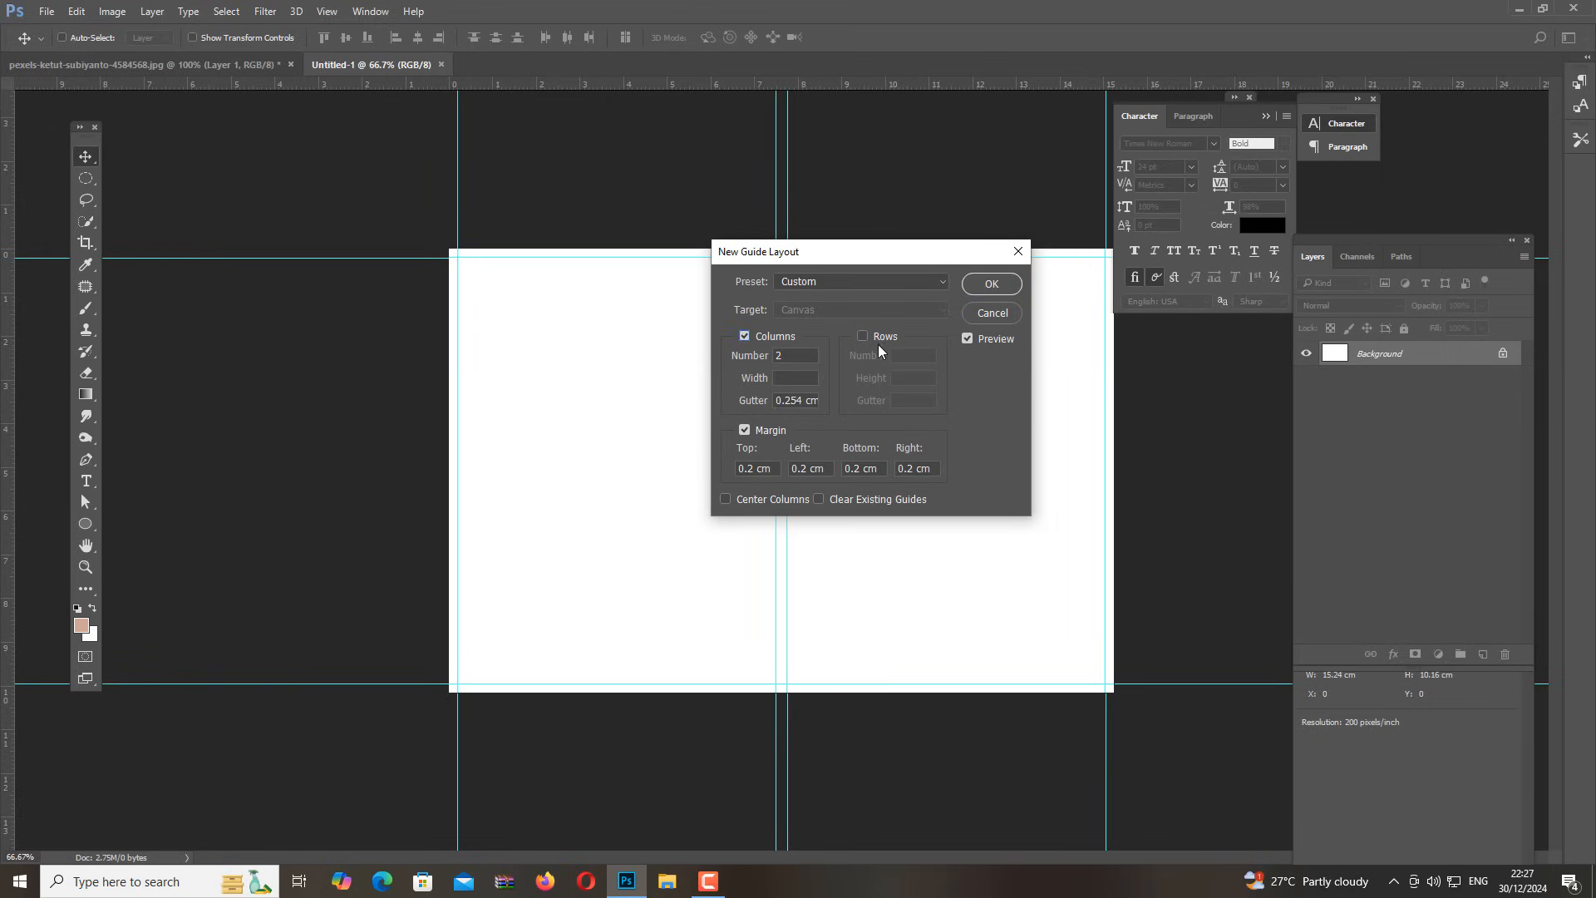
left_click(865, 339)
left_click(865, 341)
left_click(755, 339)
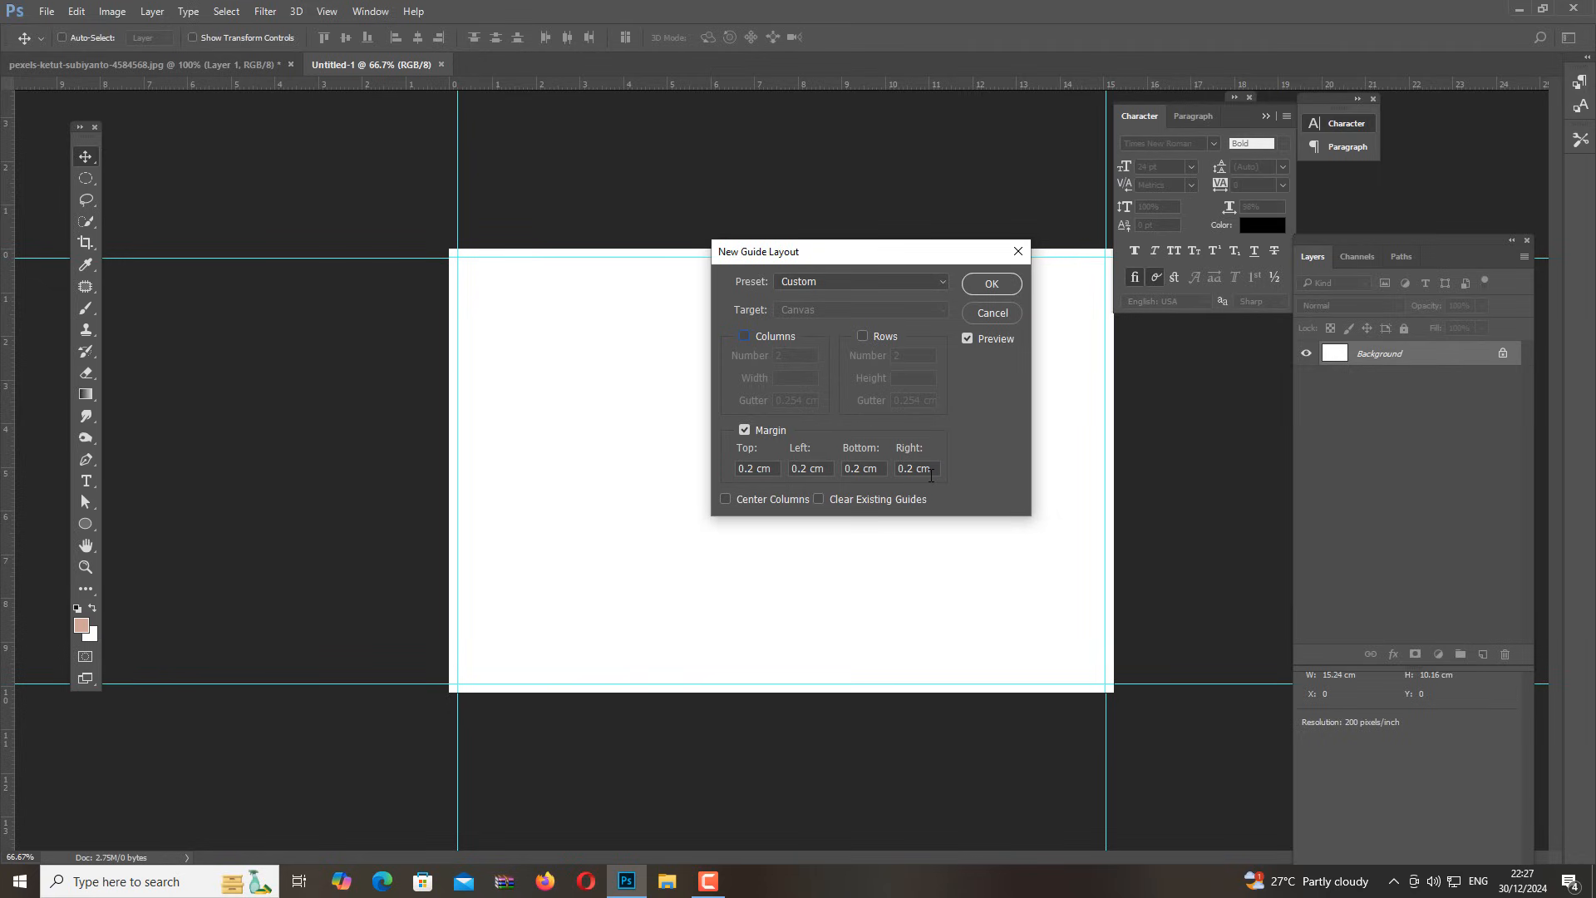
left_click(995, 283)
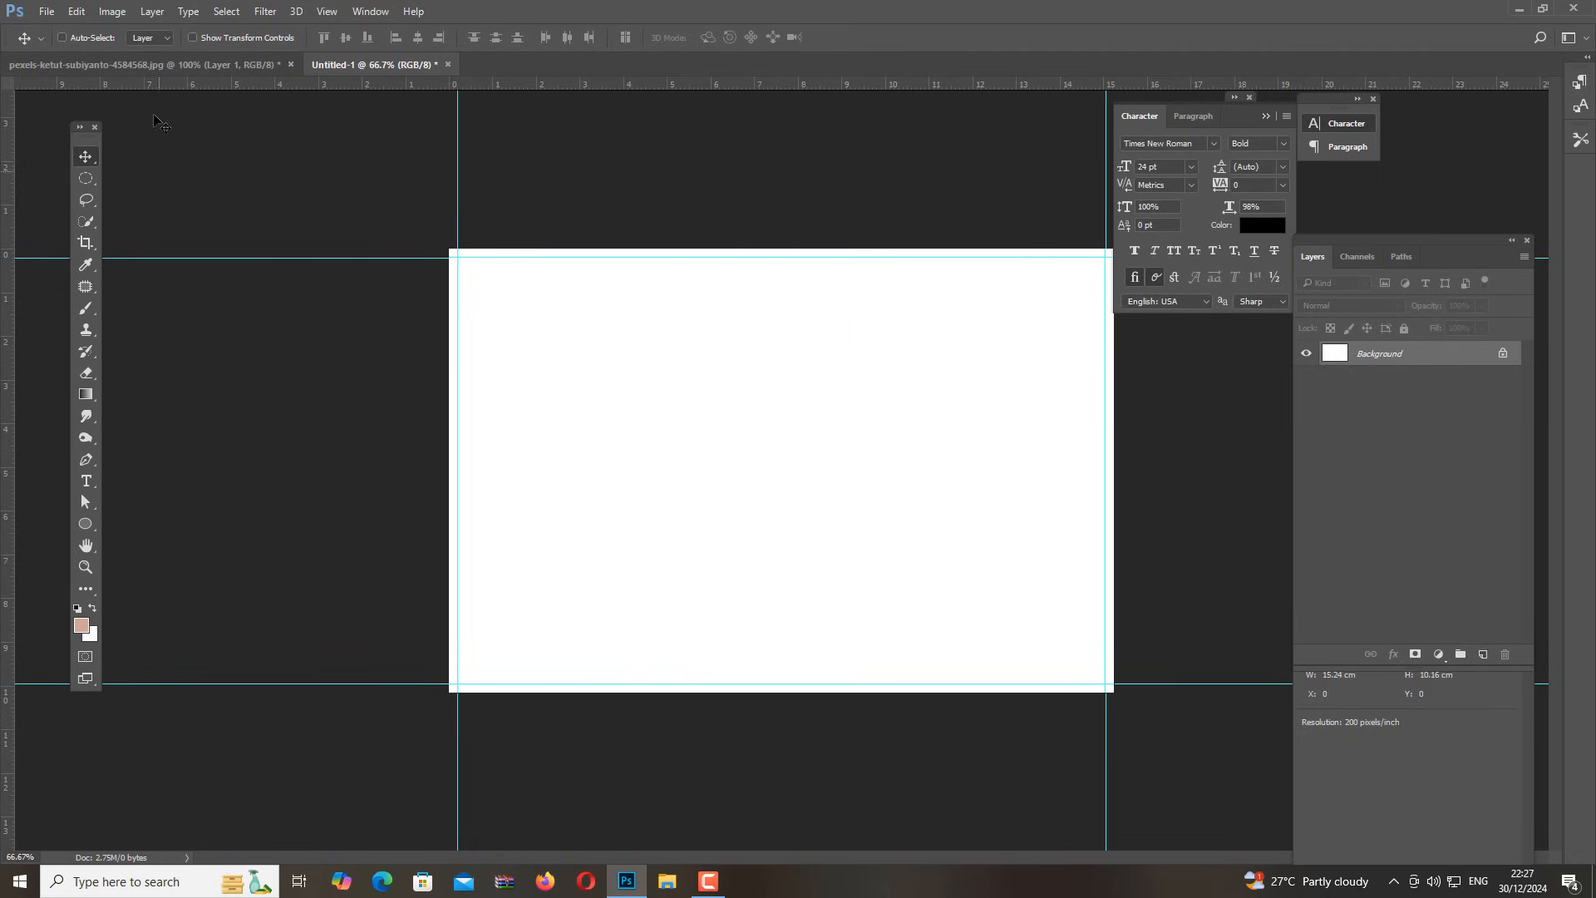
Copy the bordered portrait layer from the photo document onto the blank sheet and align it to the upper-left corner of the canvas
left_click(163, 62)
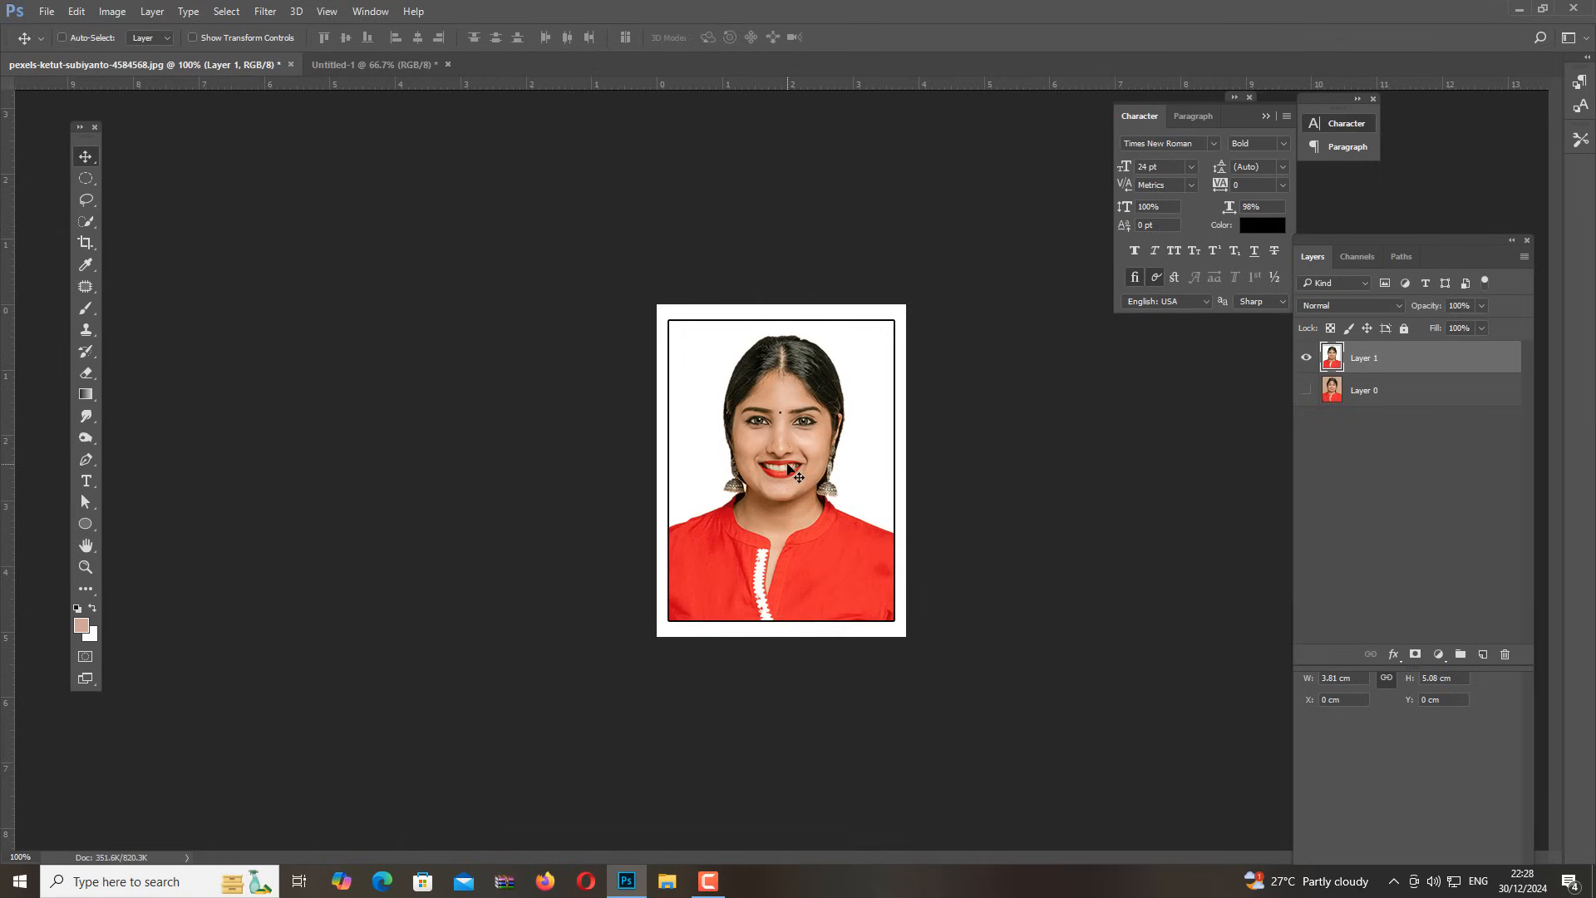
left_click_drag(788, 468, 529, 324)
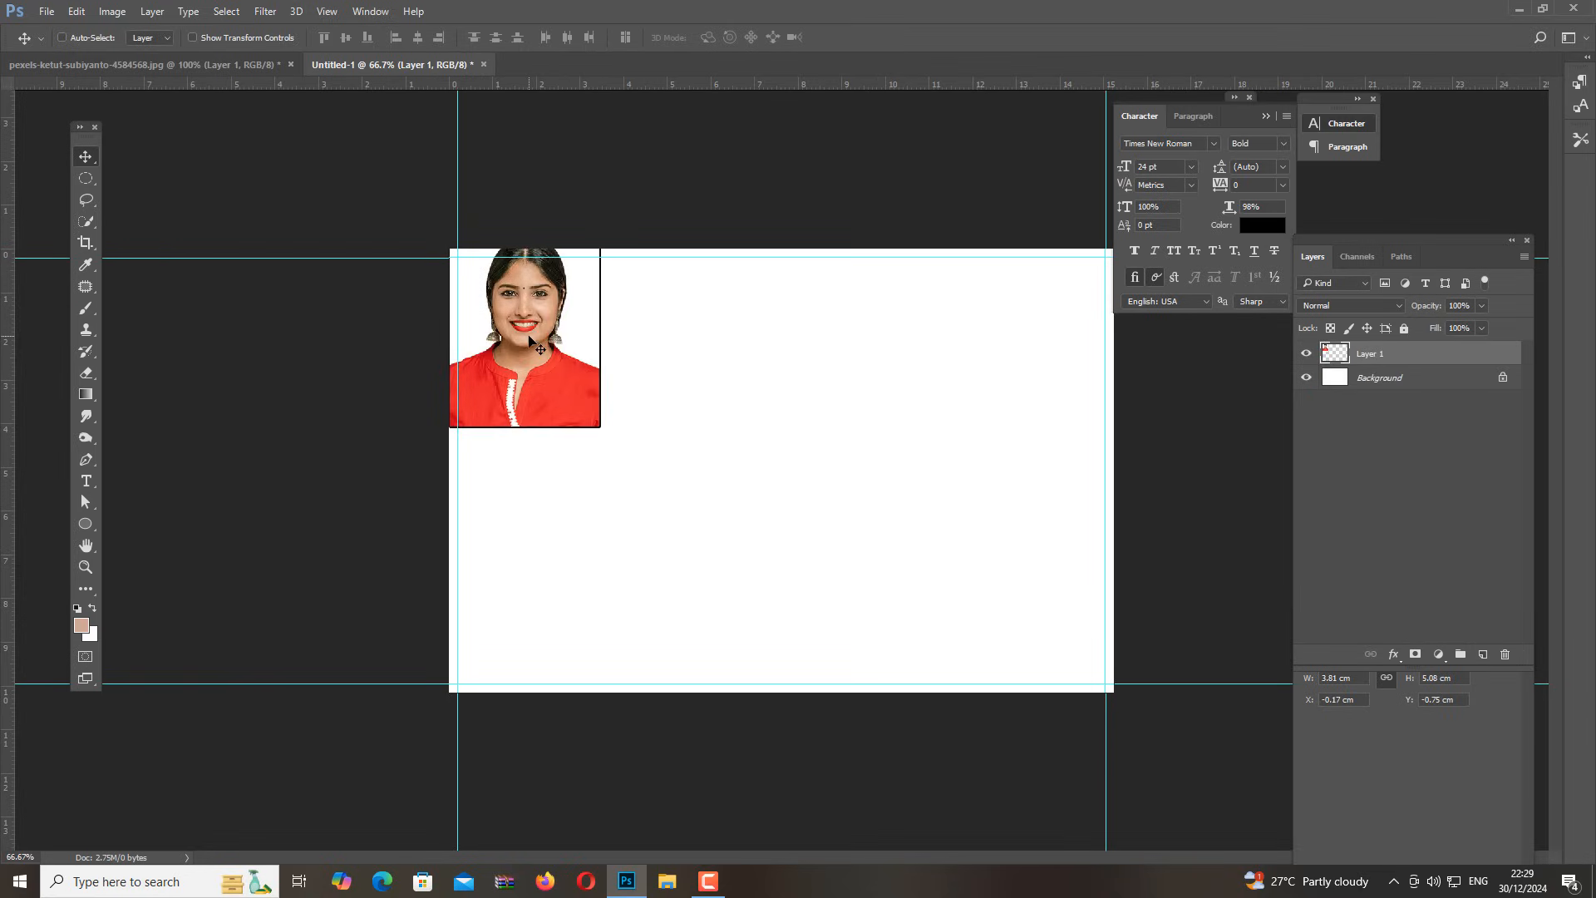
left_click_drag(530, 324, 536, 365)
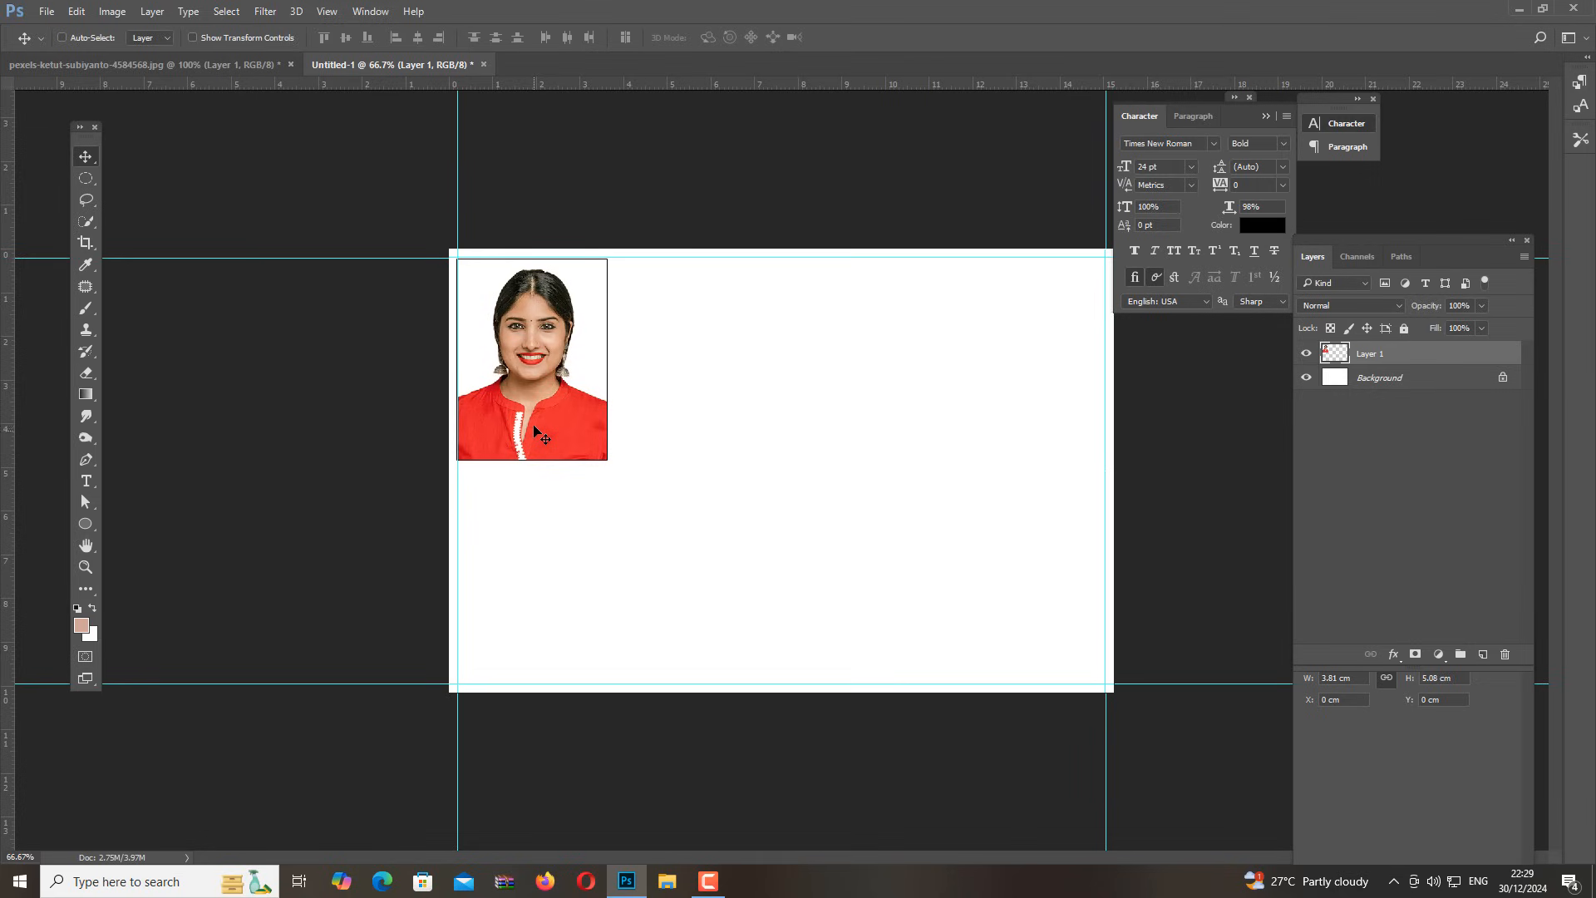
key("ctrl+t")
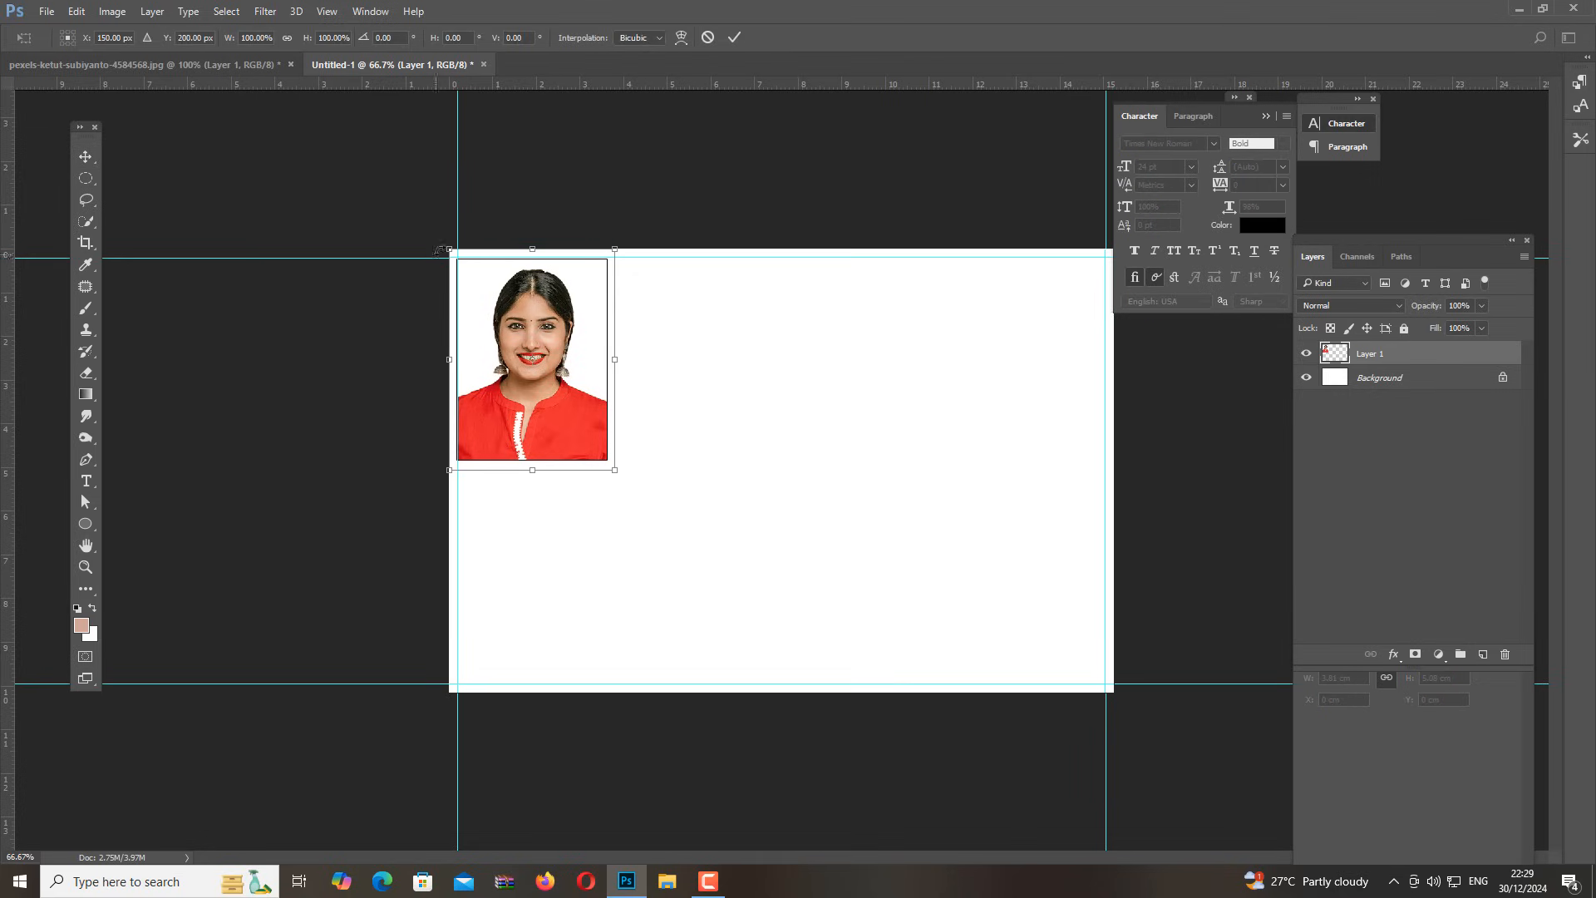
mouse_move(565, 366)
left_mouse_down()
mouse_move(587, 384)
mouse_move(564, 366)
left_mouse_up()
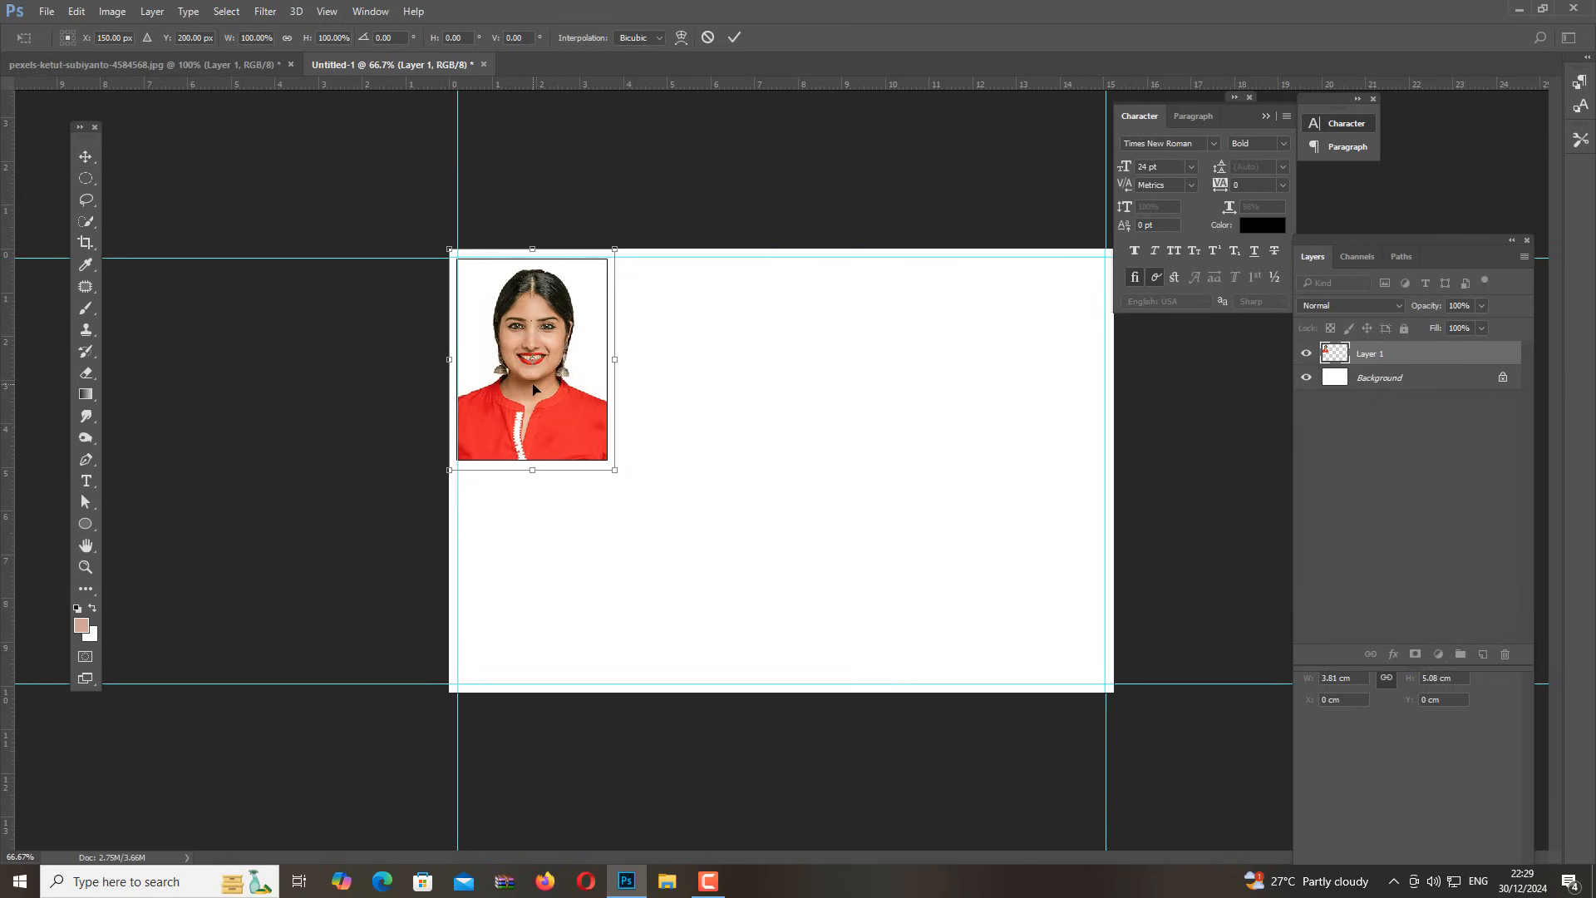
key("Return")
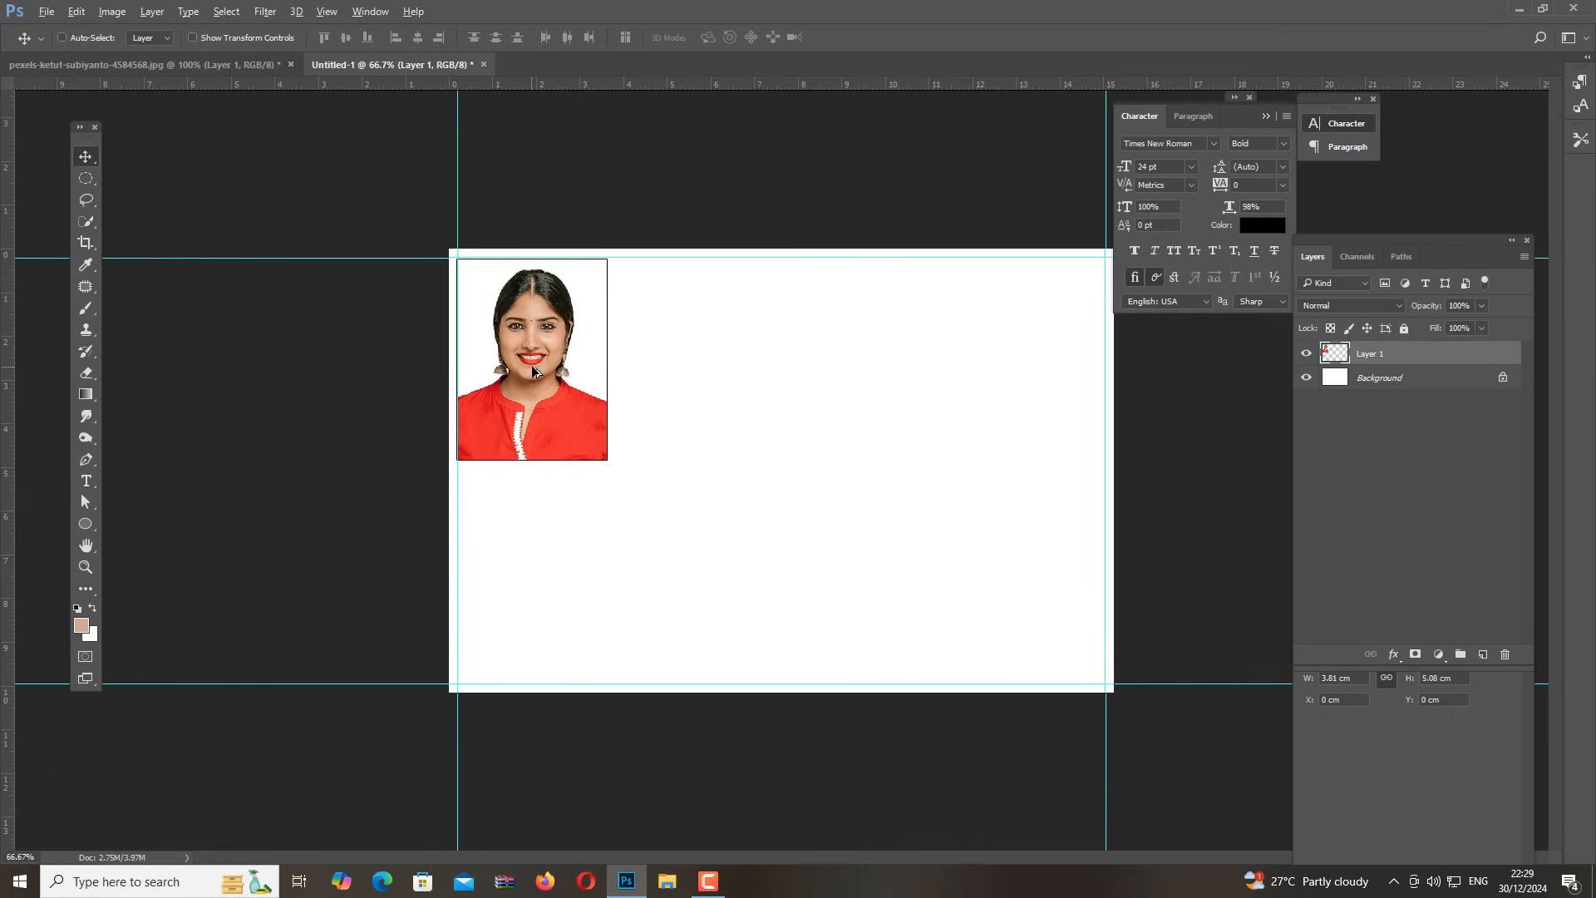
Duplicate the portrait layer three times across the sheet at 3.81 cm spacing and merge the four portraits into one layer
left_click_drag(533, 371, 701, 371)
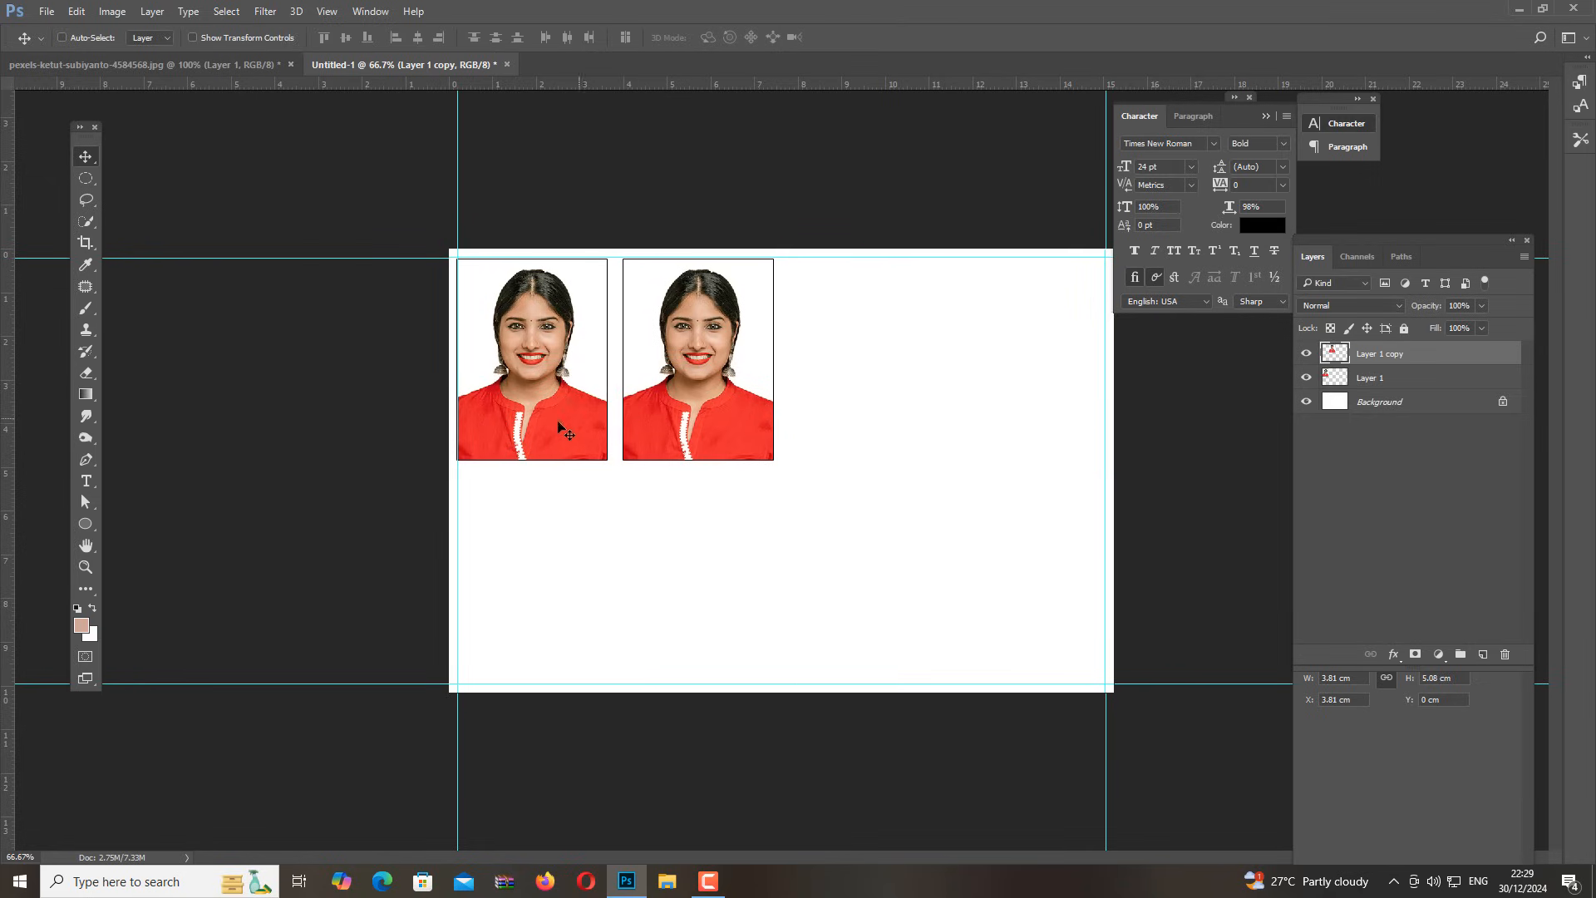
left_click_drag(698, 385, 859, 376)
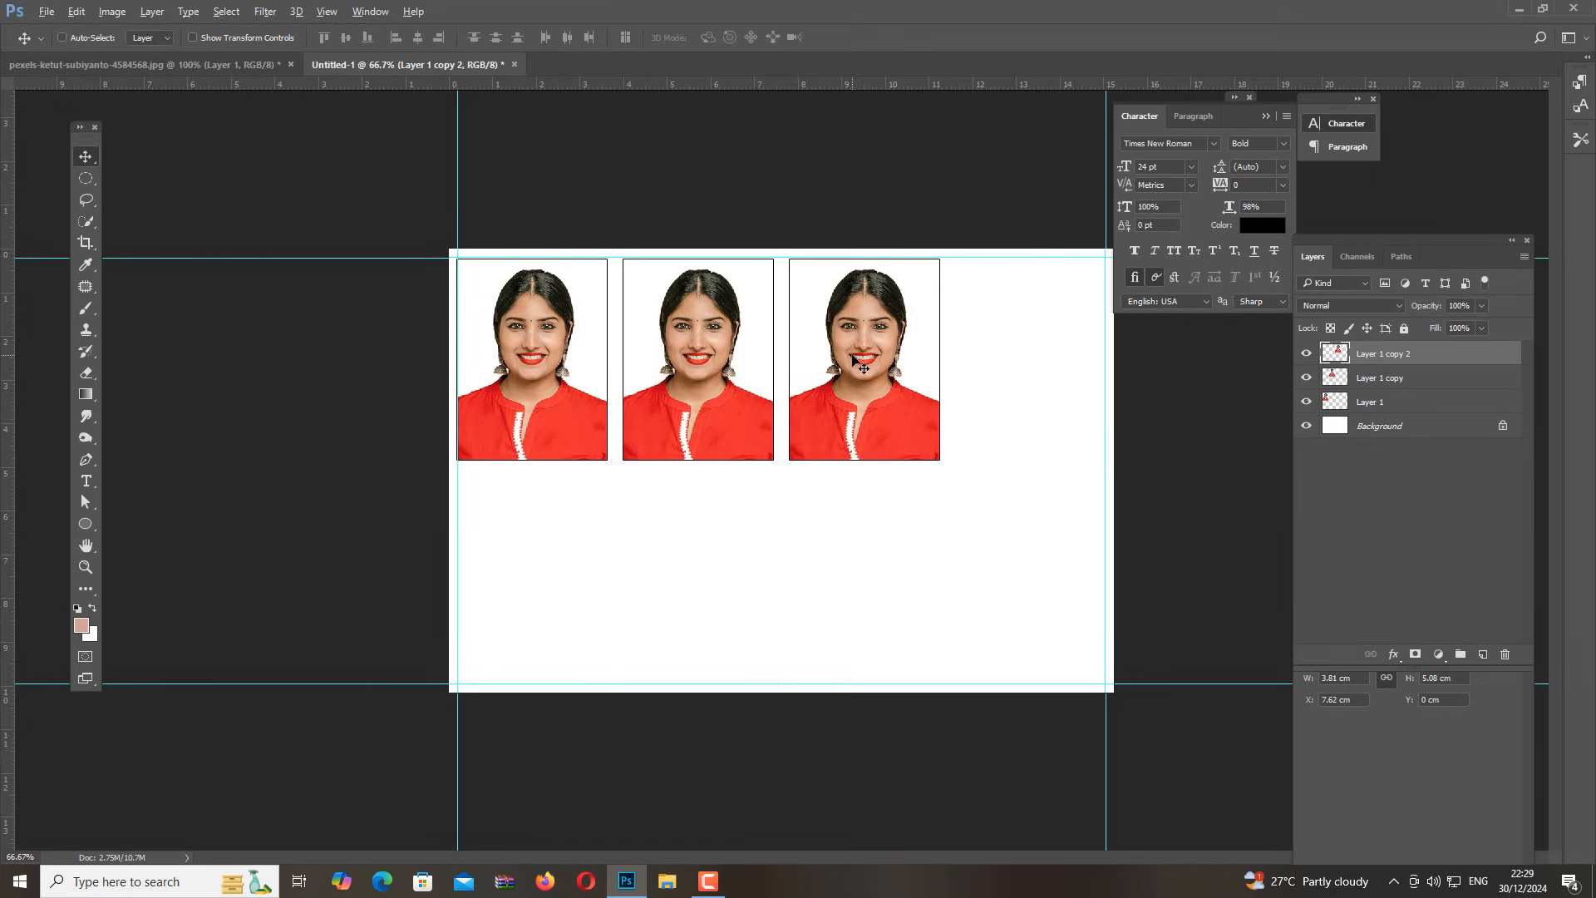
left_click_drag(857, 359, 1020, 358)
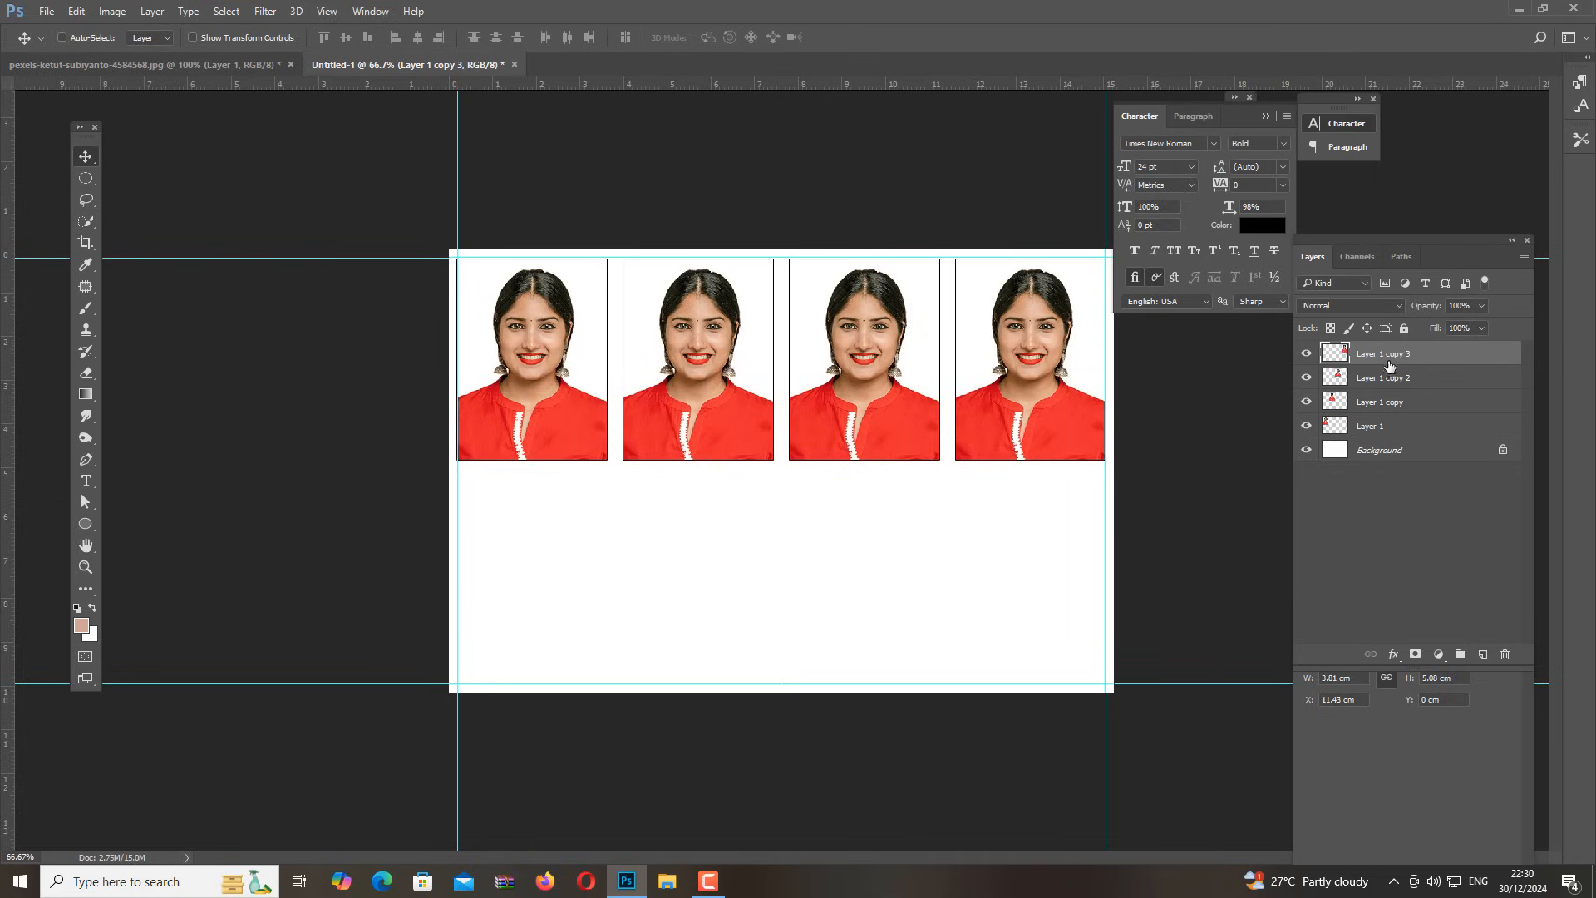
left_click(1380, 430, "shift")
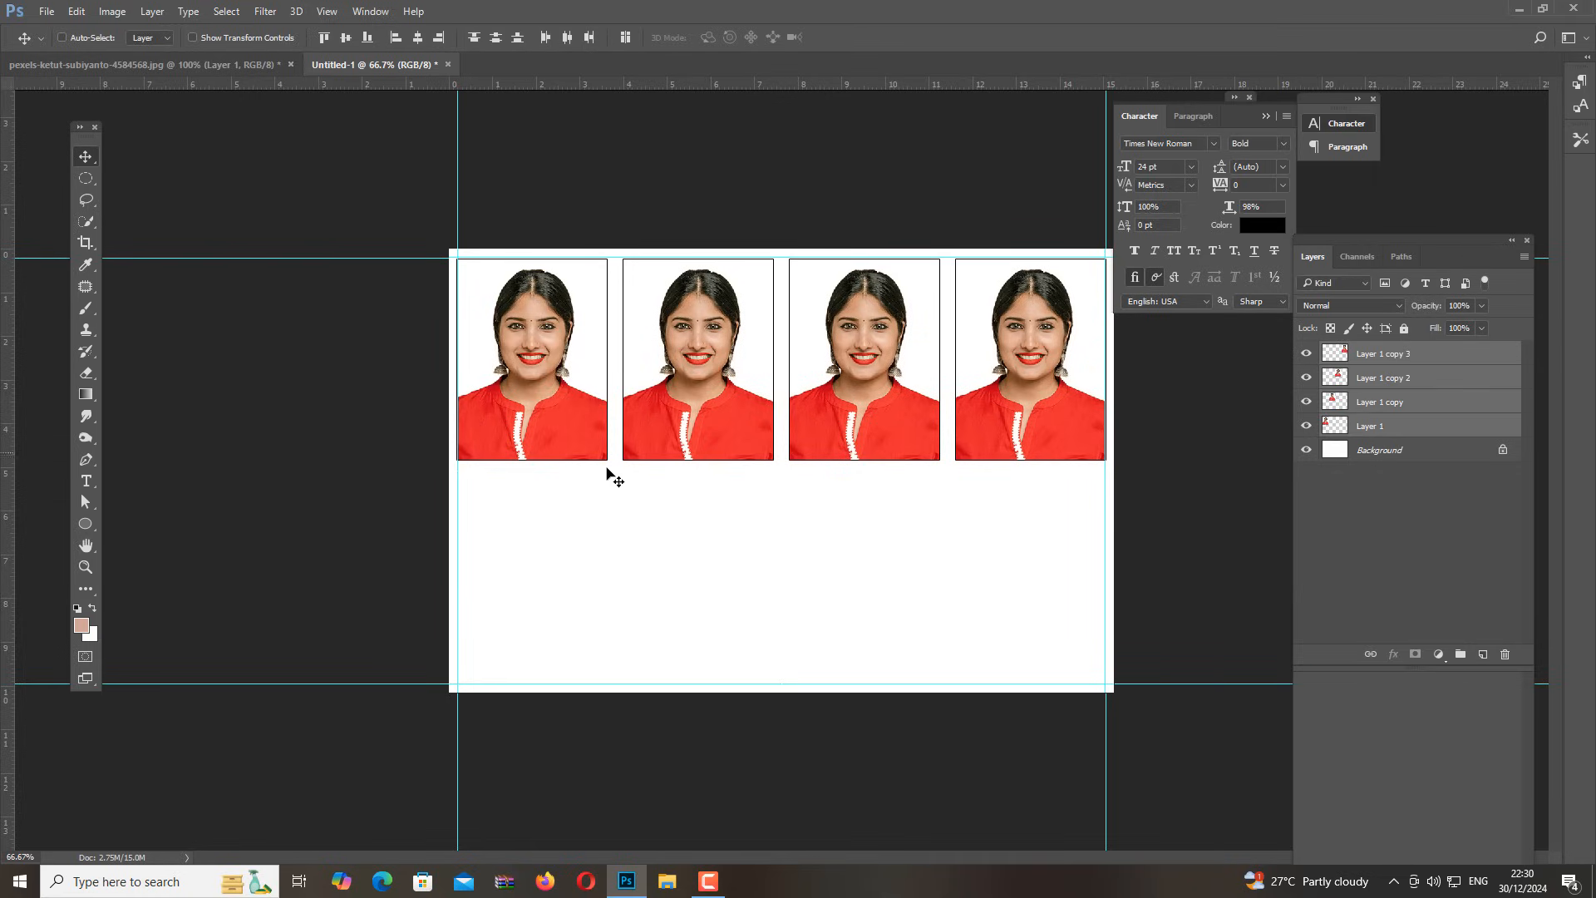
key("ctrl")
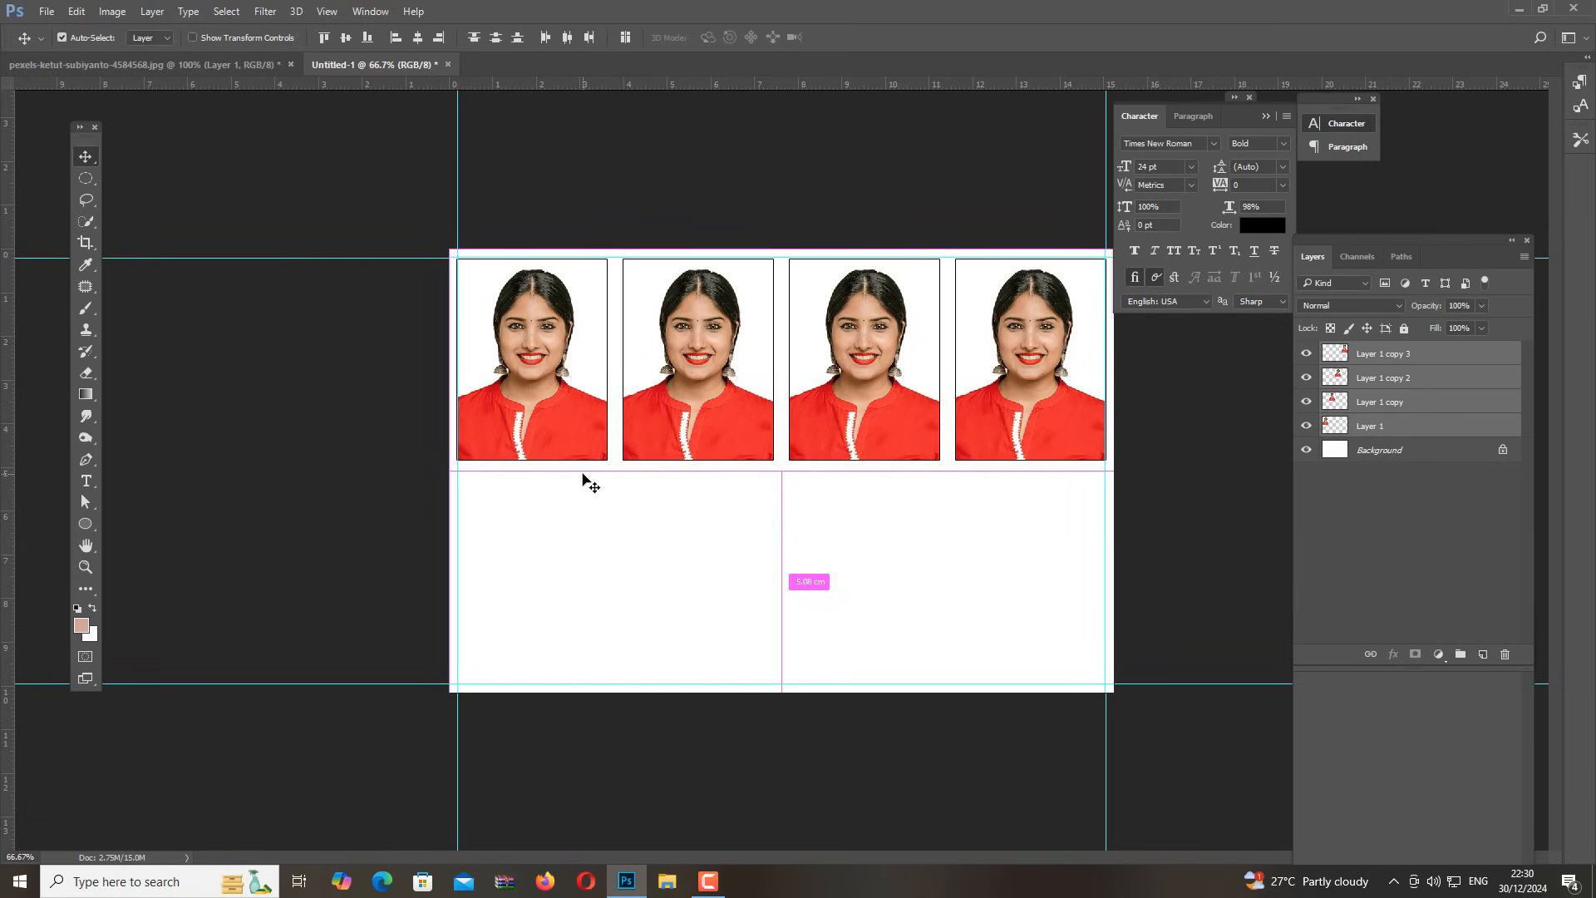
key("ctrl+e")
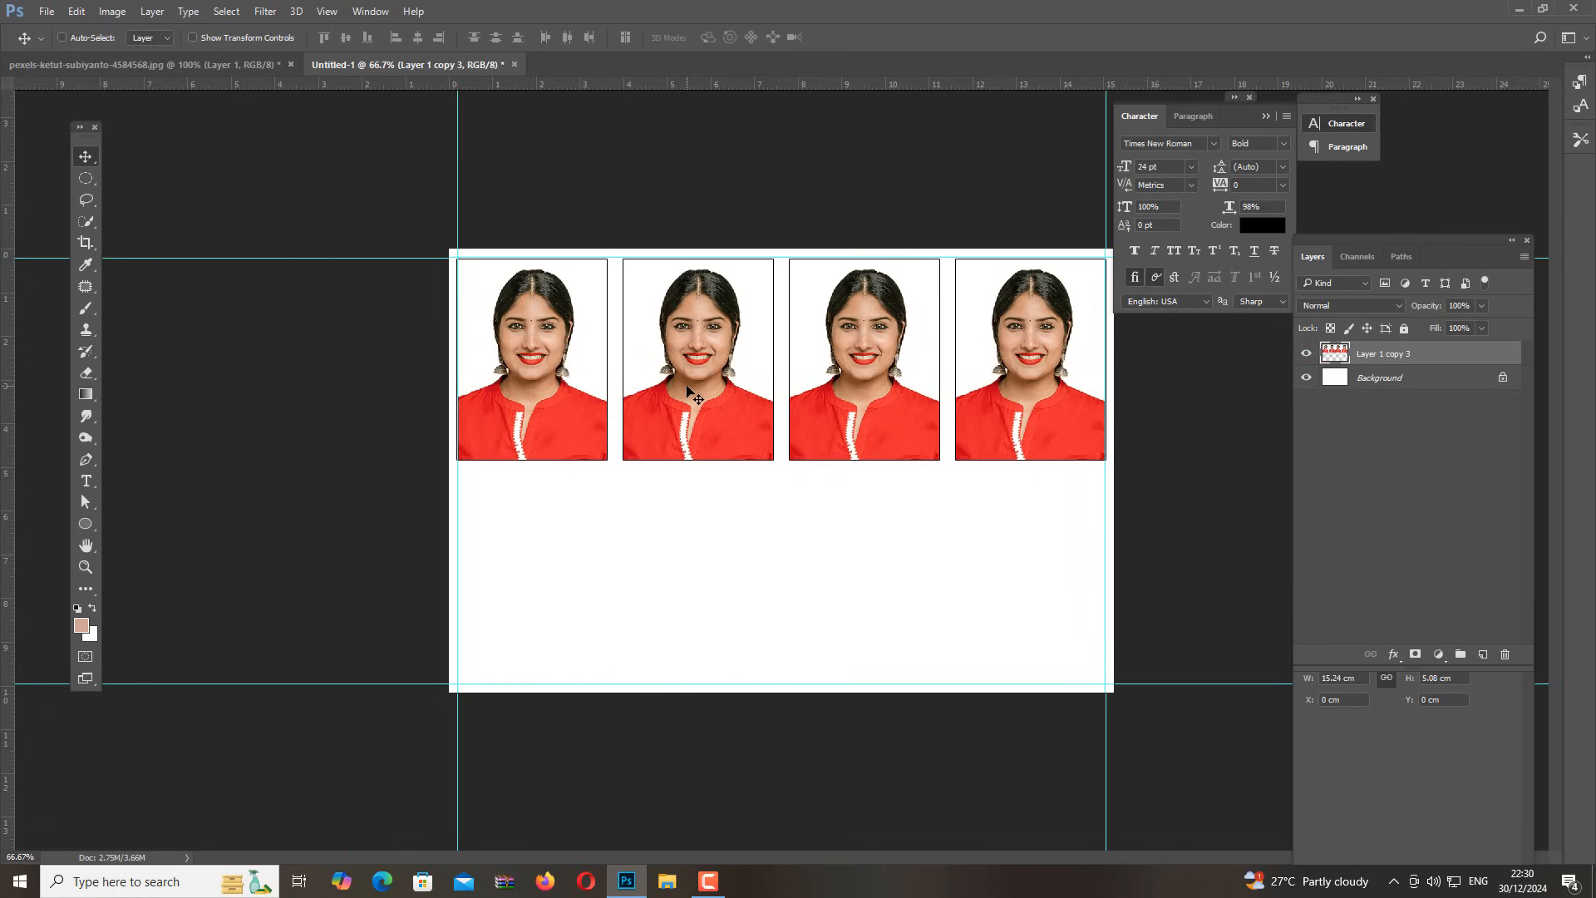
Duplicate the merged row of portraits 5.08 cm below the original row and merge both rows into one layer
left_click_drag(689, 368, 694, 580)
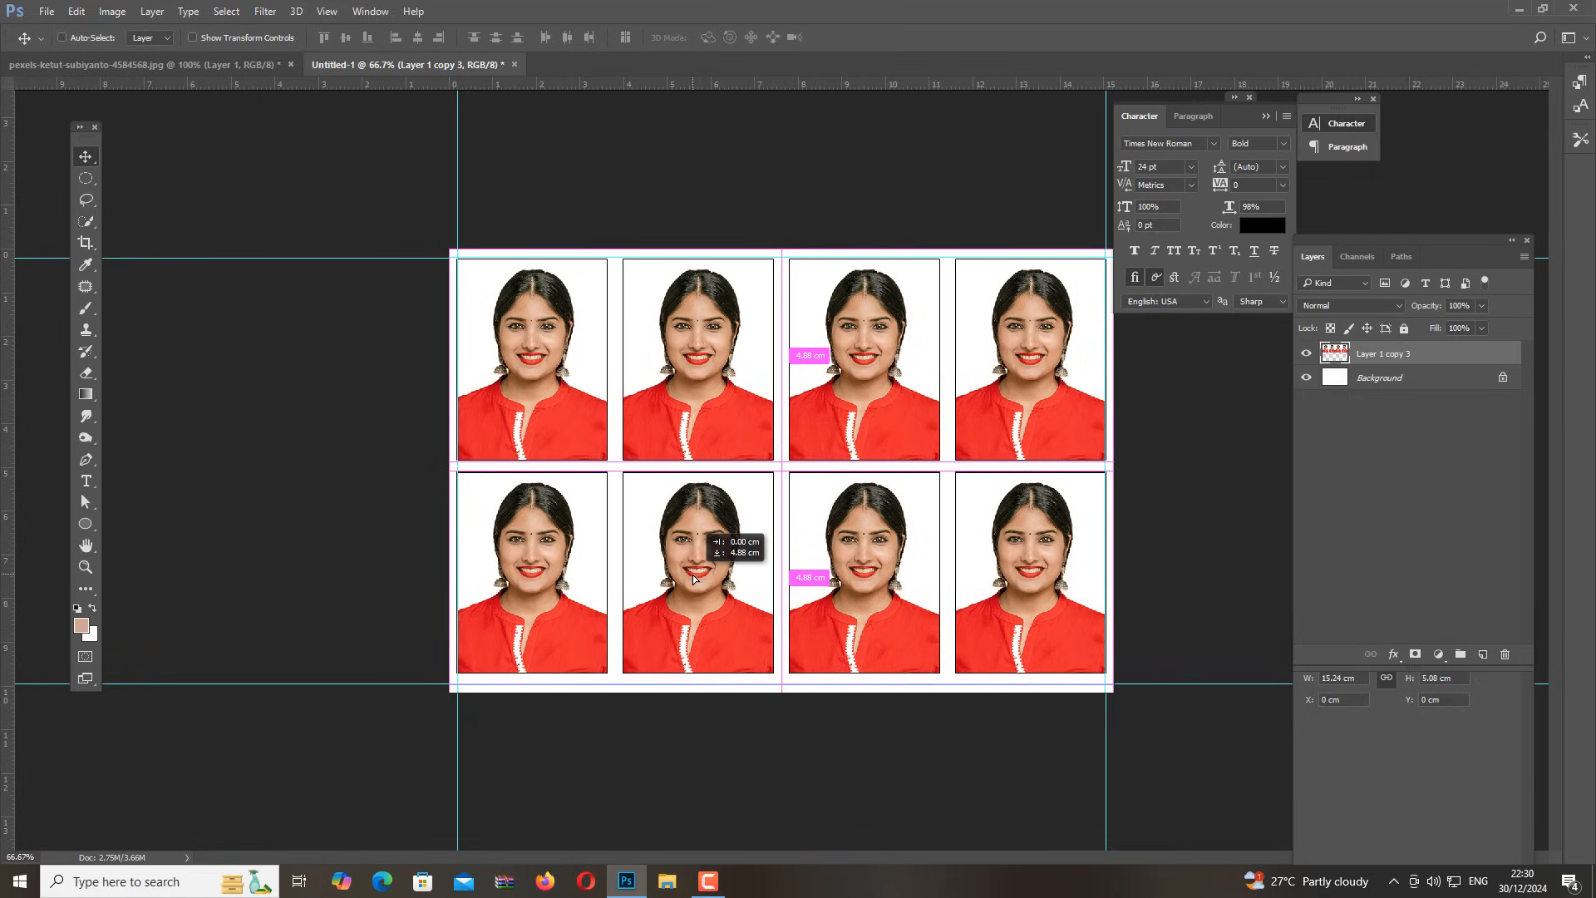
left_click_drag(693, 579, 694, 590)
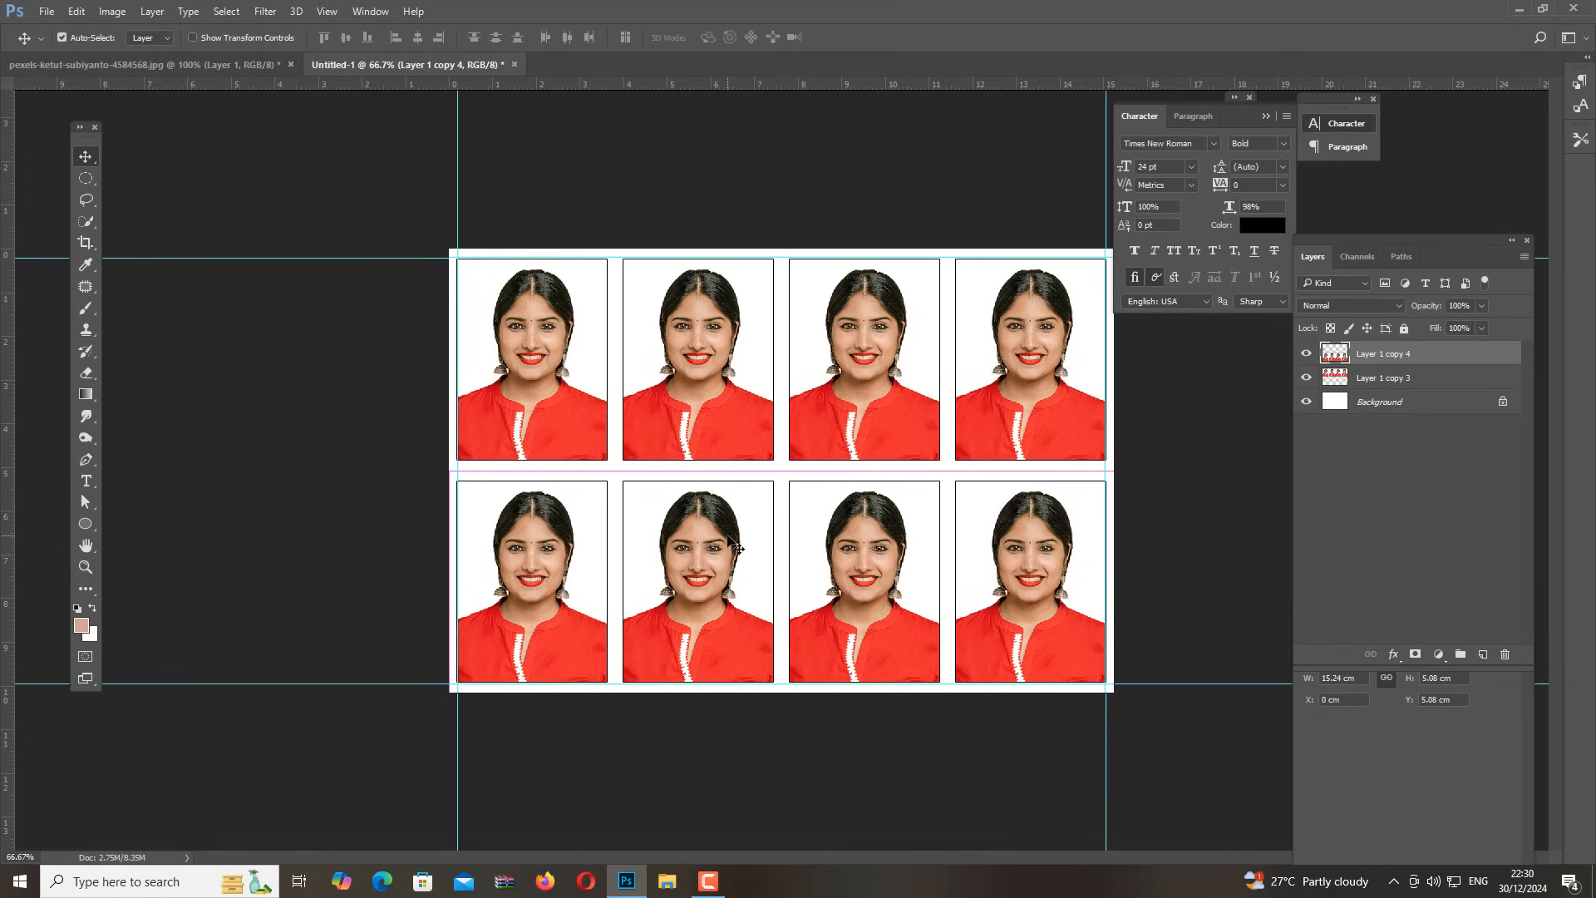
key("ctrl+t")
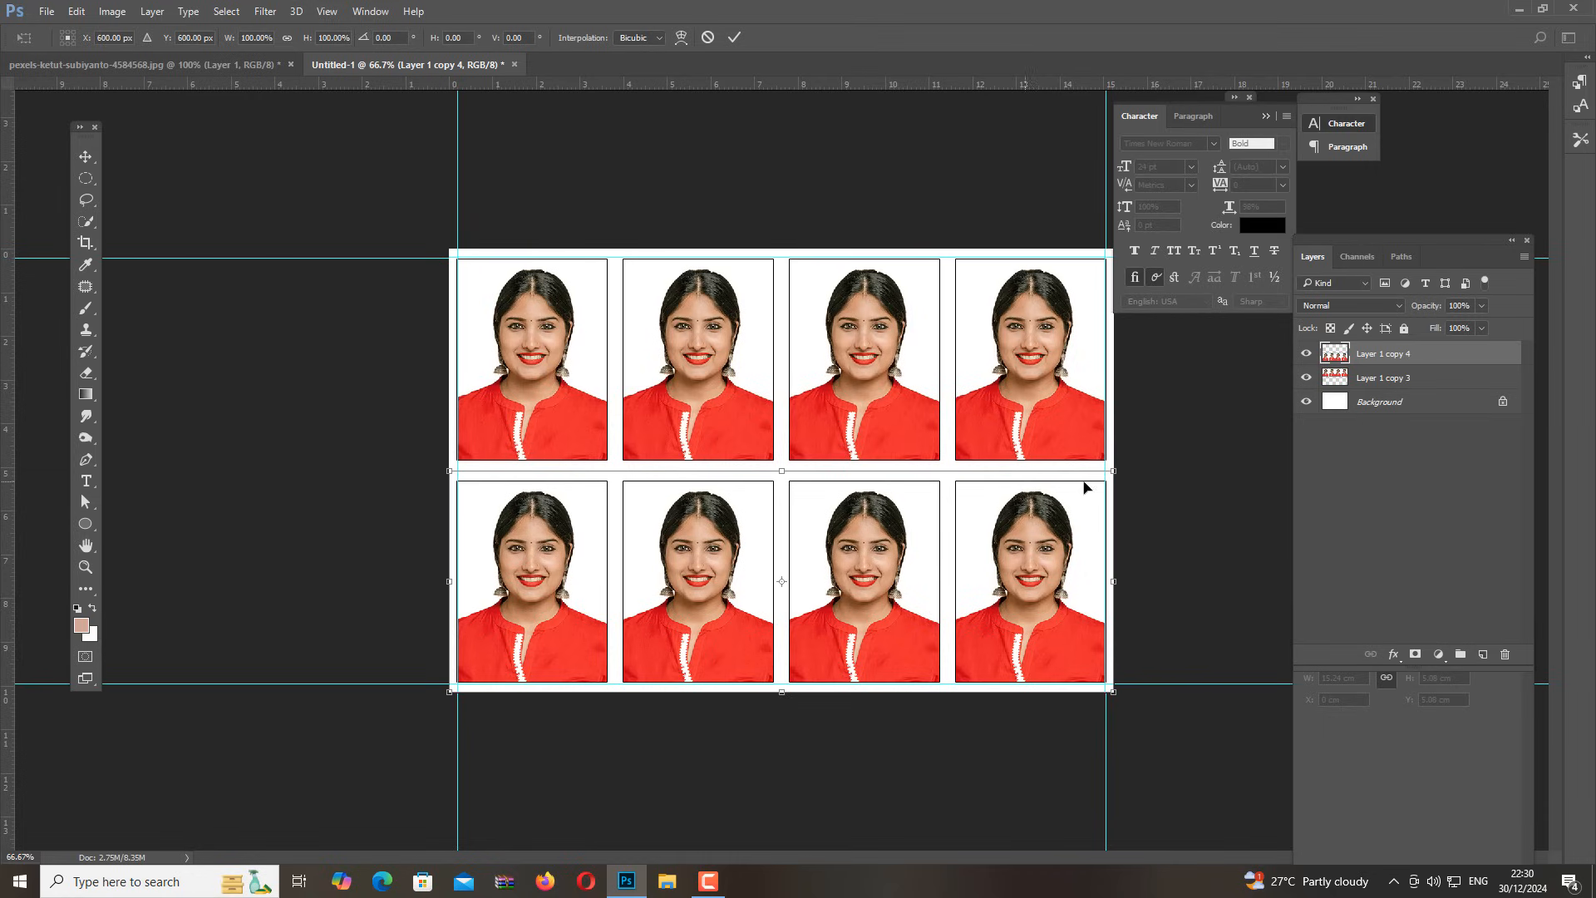
key("Return")
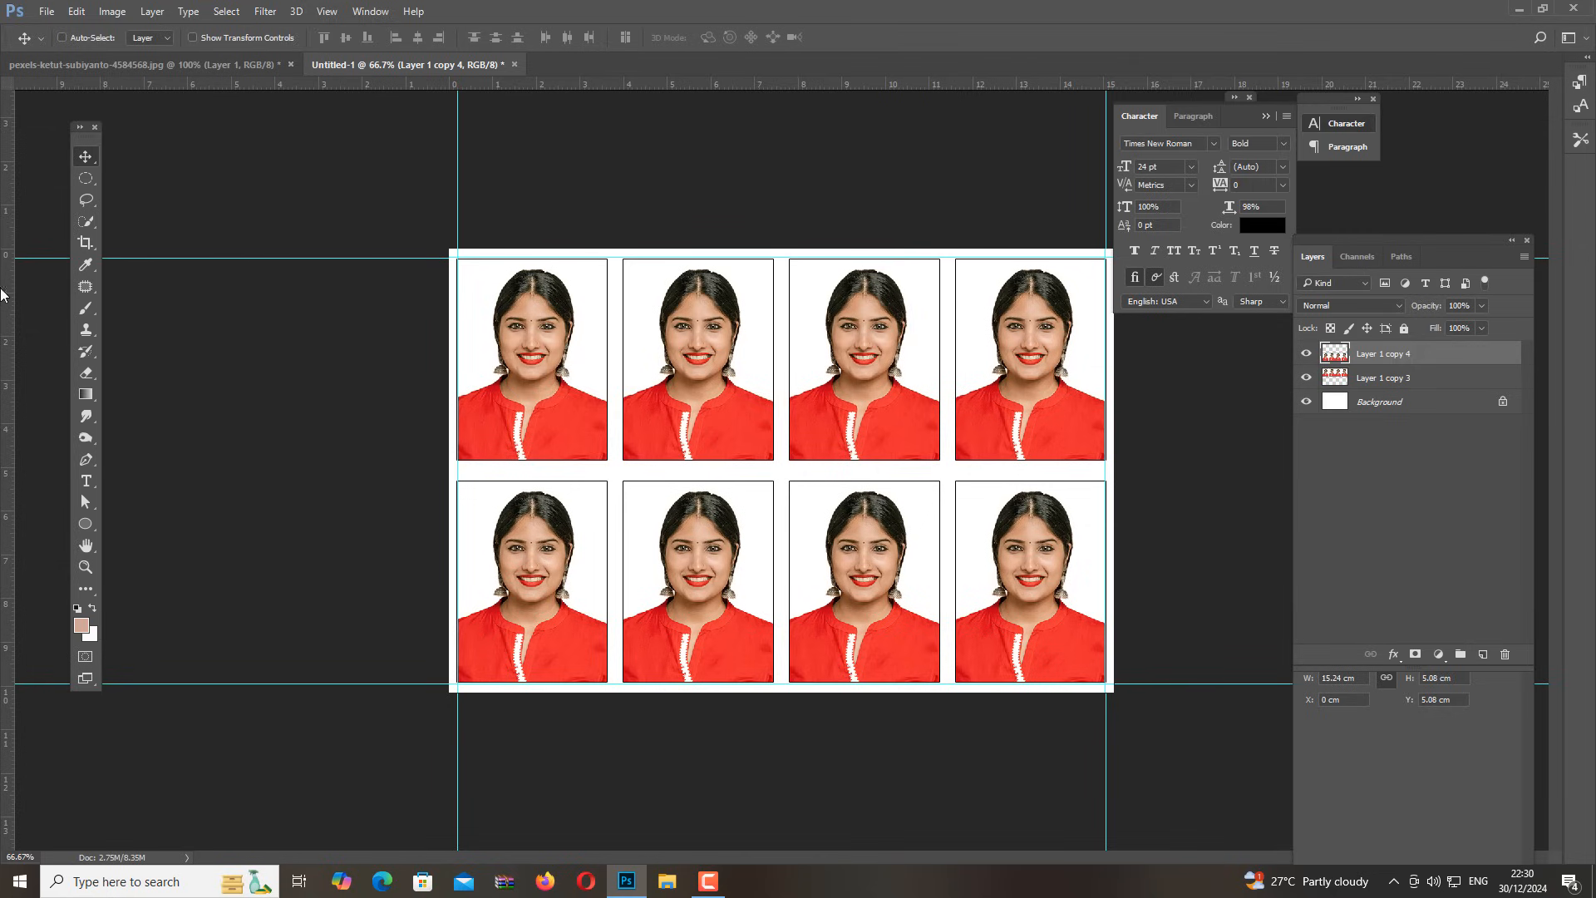
key("ctrl+e")
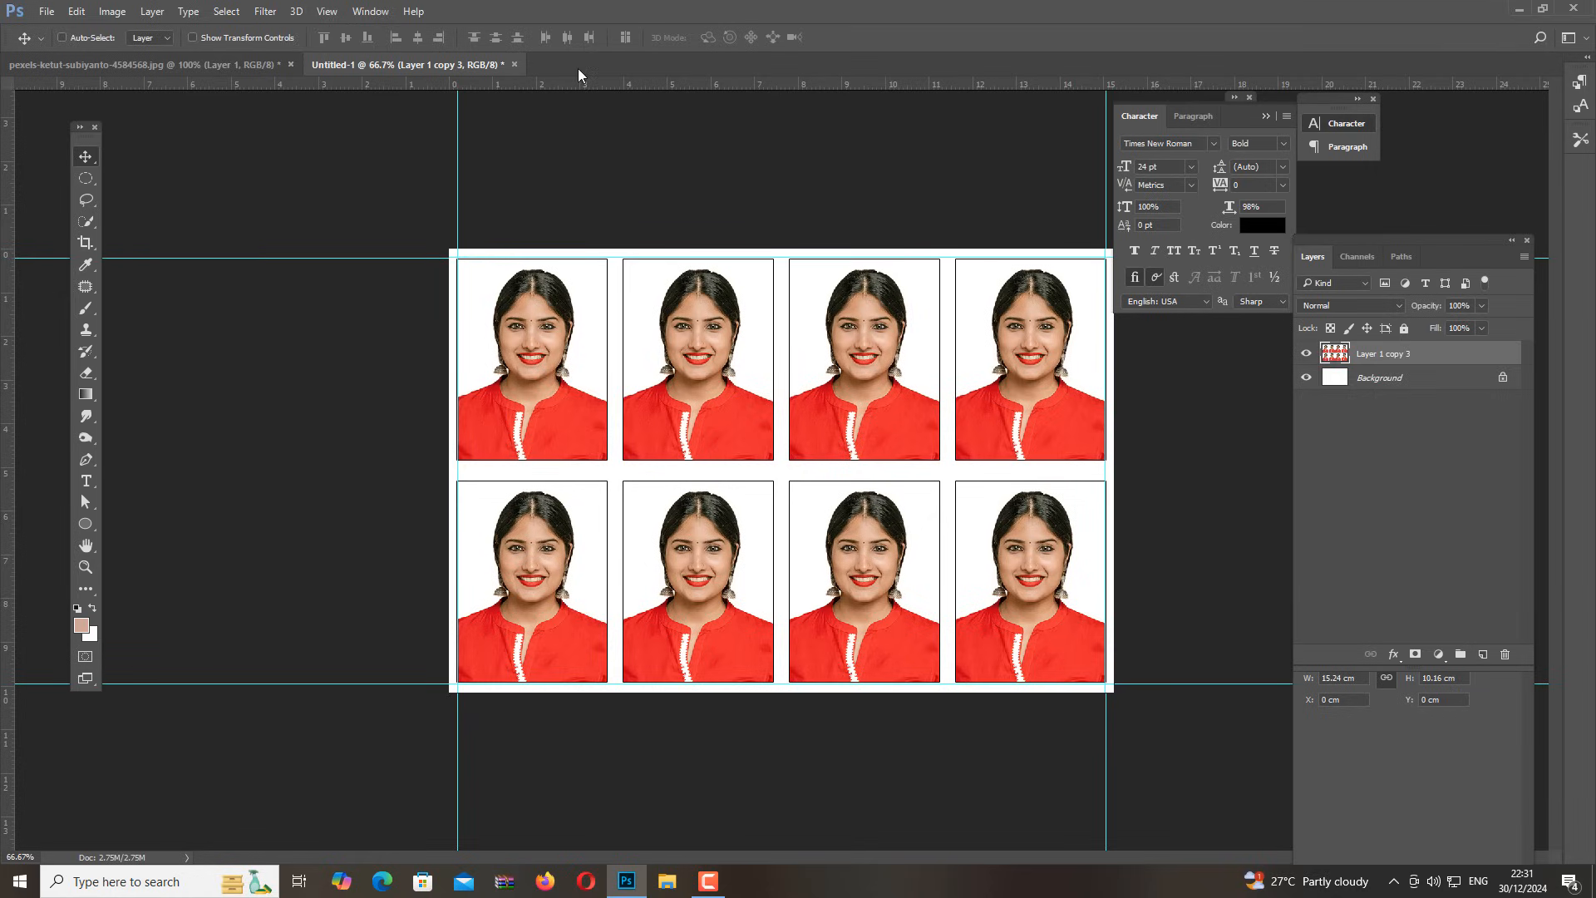
Close the Untitled-1 sheet without saving its changes
left_click(514, 65)
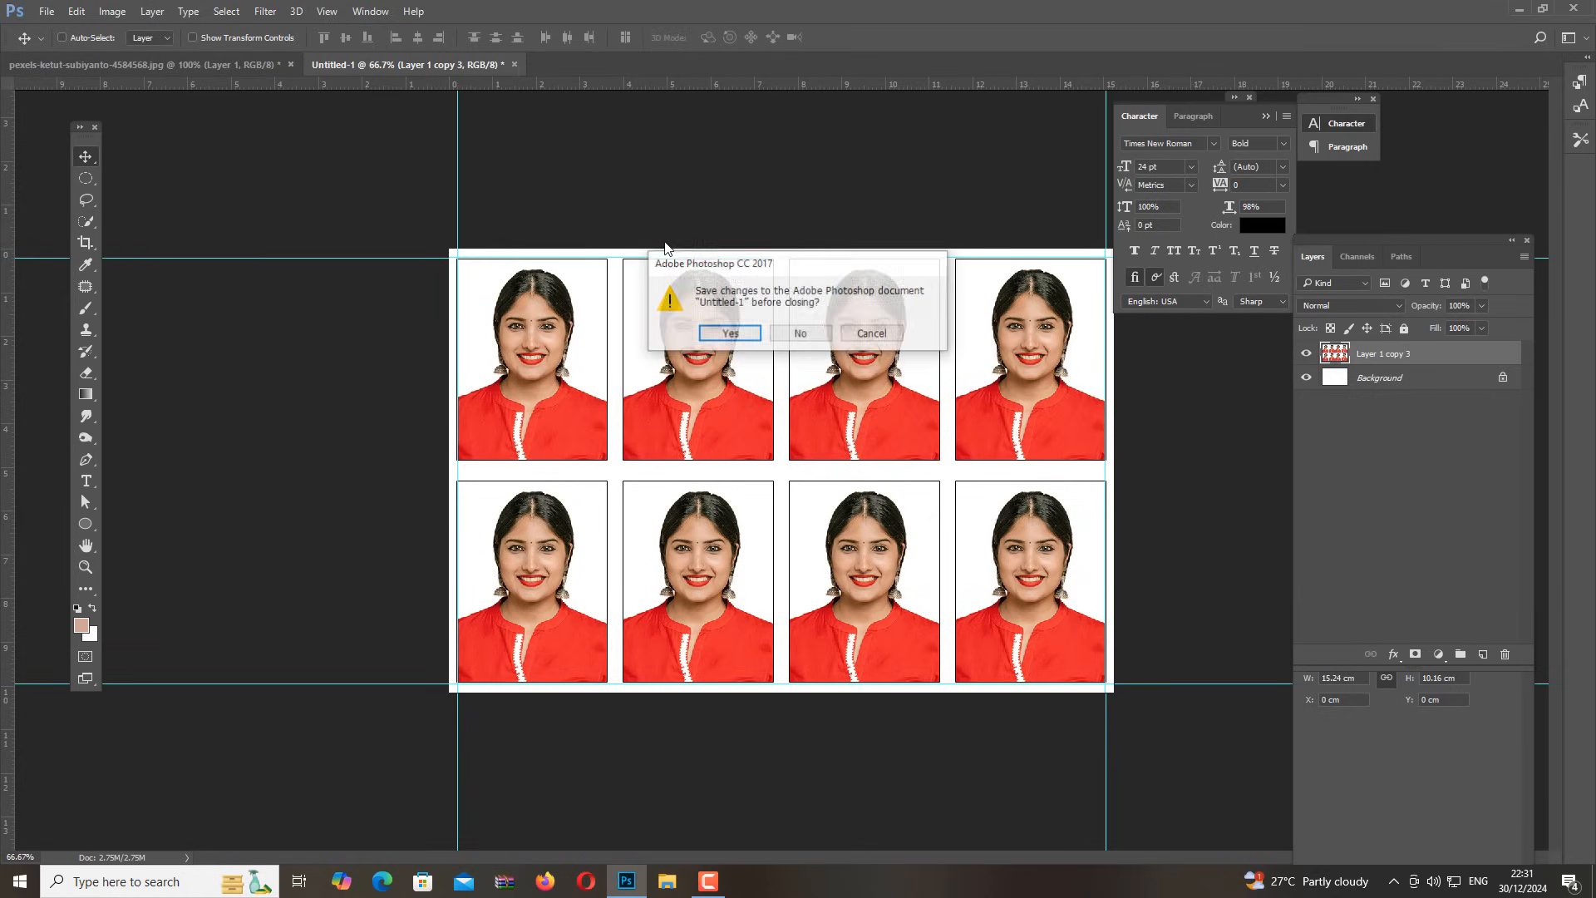
left_click(800, 334)
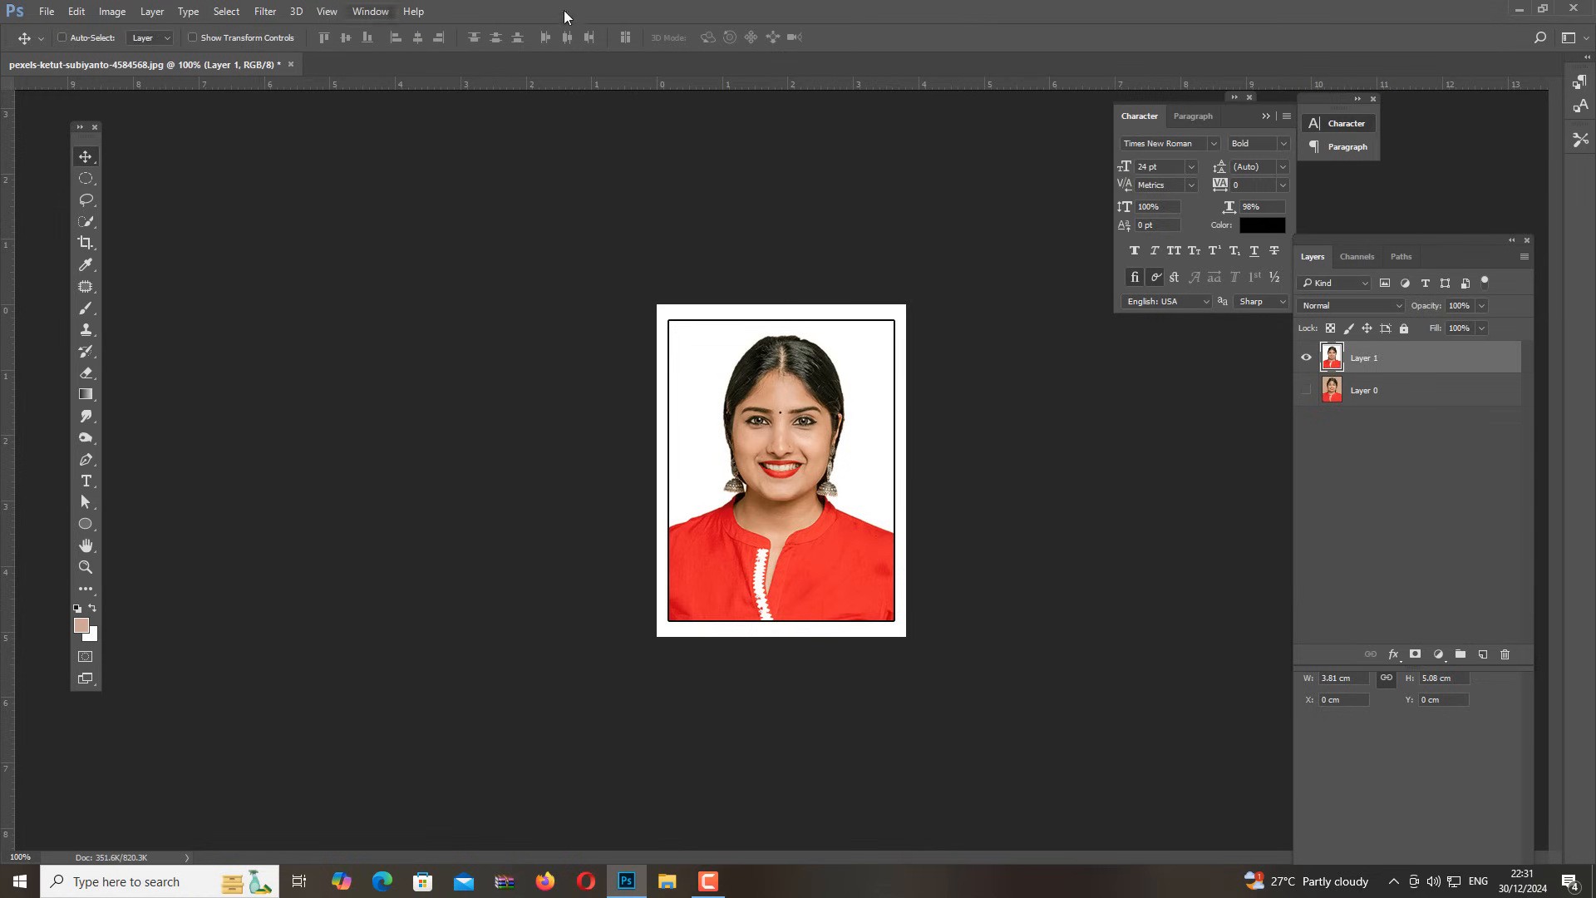
Show the list of recorded actions below the character settings, make it taller, and collapse the Default Actions set
left_click(361, 12)
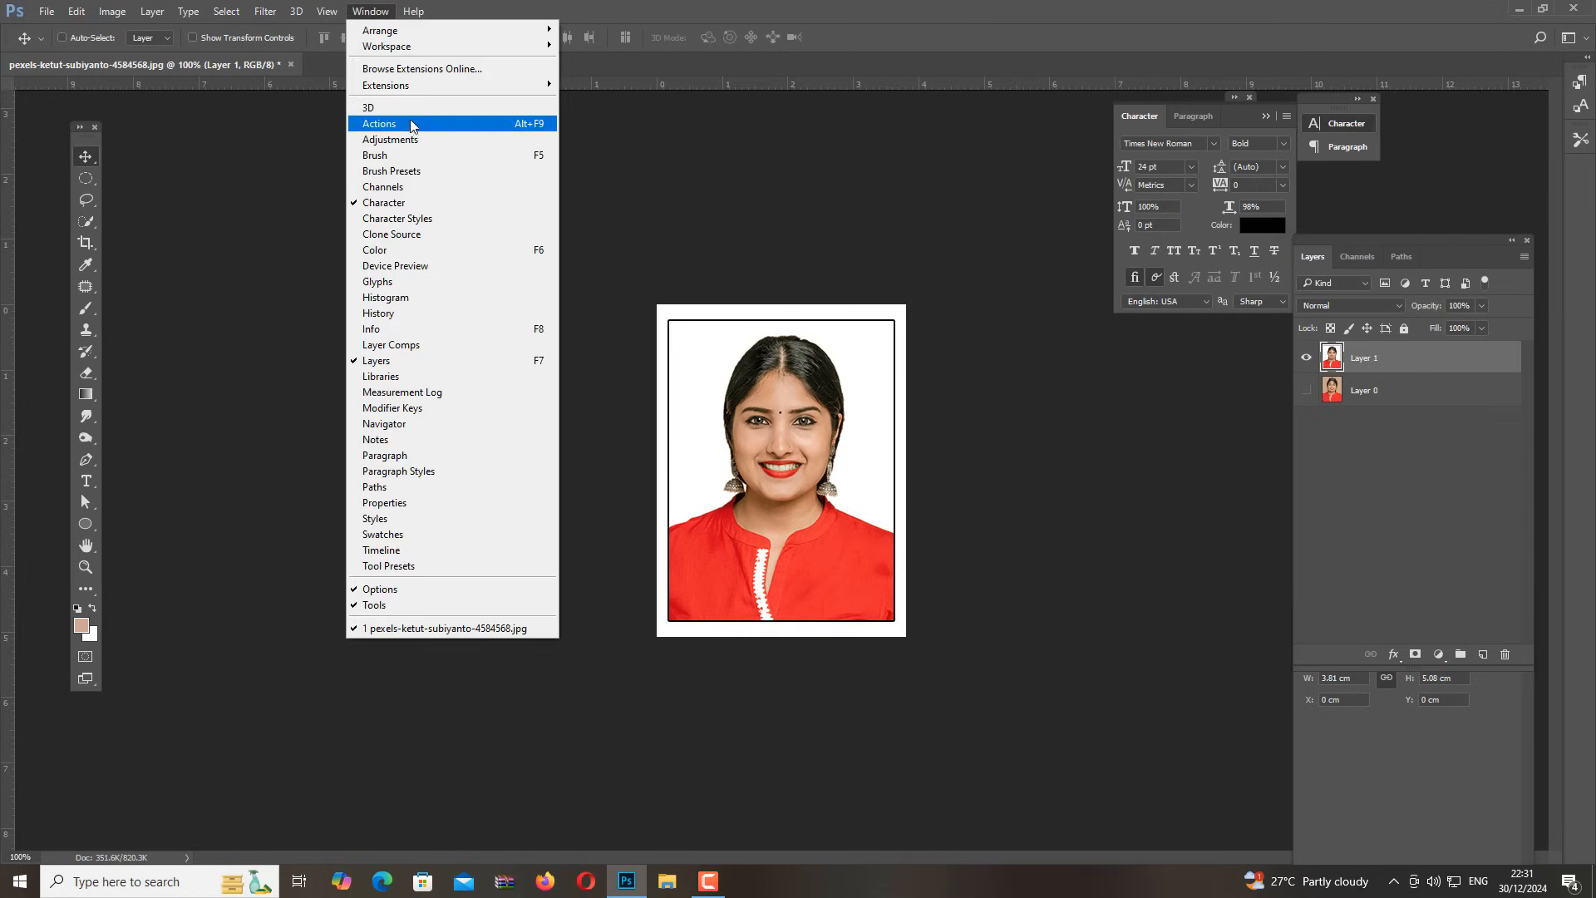
left_click(411, 124)
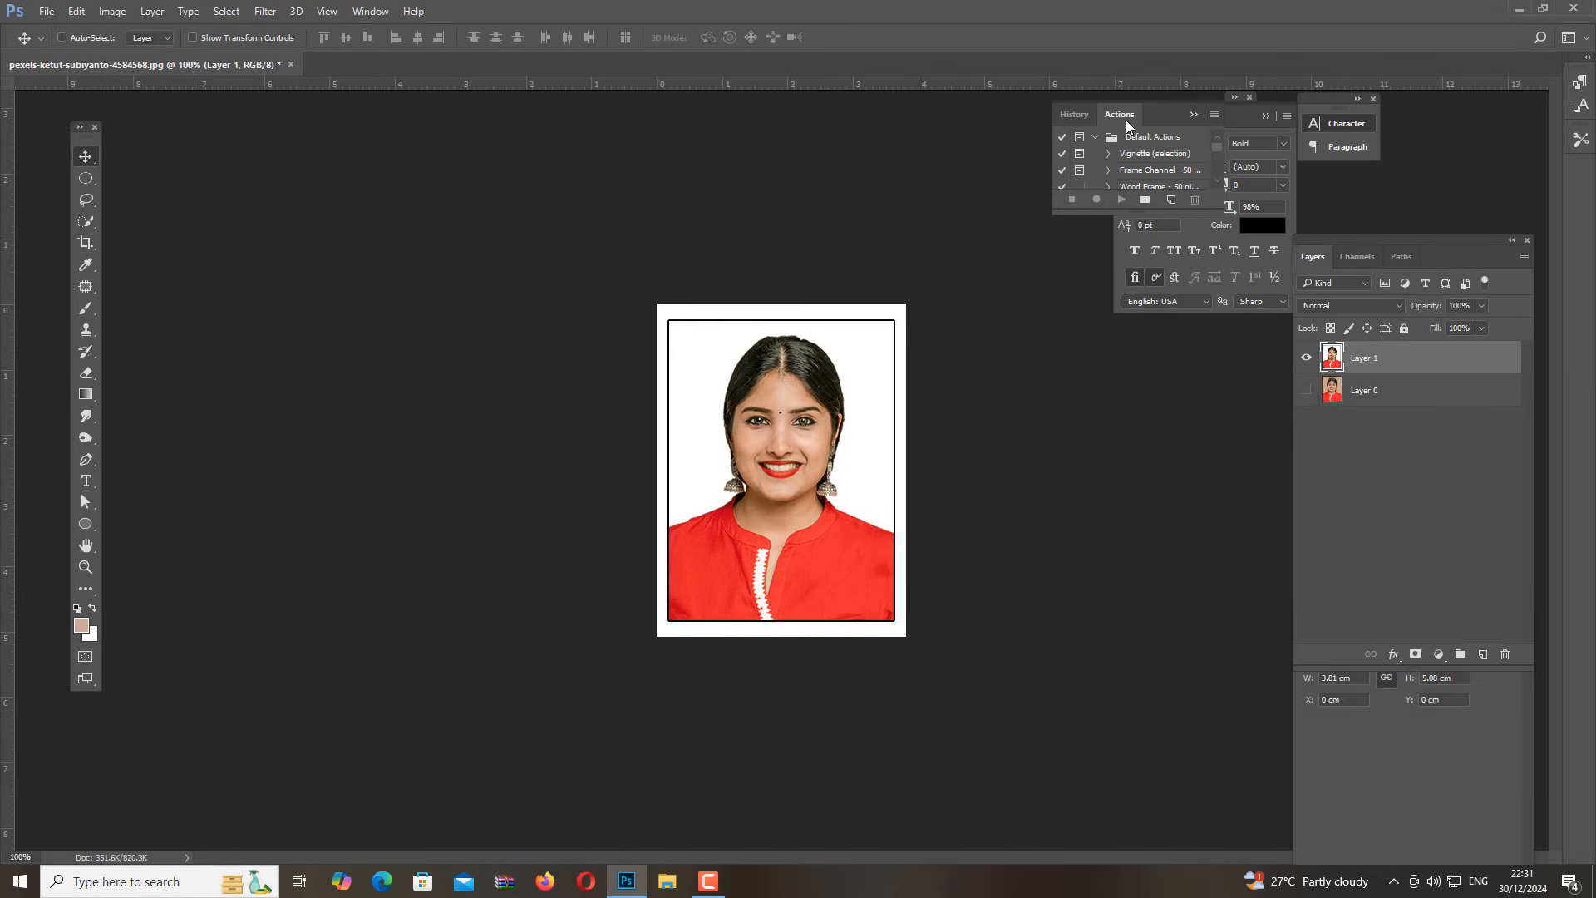
left_click_drag(1157, 116, 1213, 331)
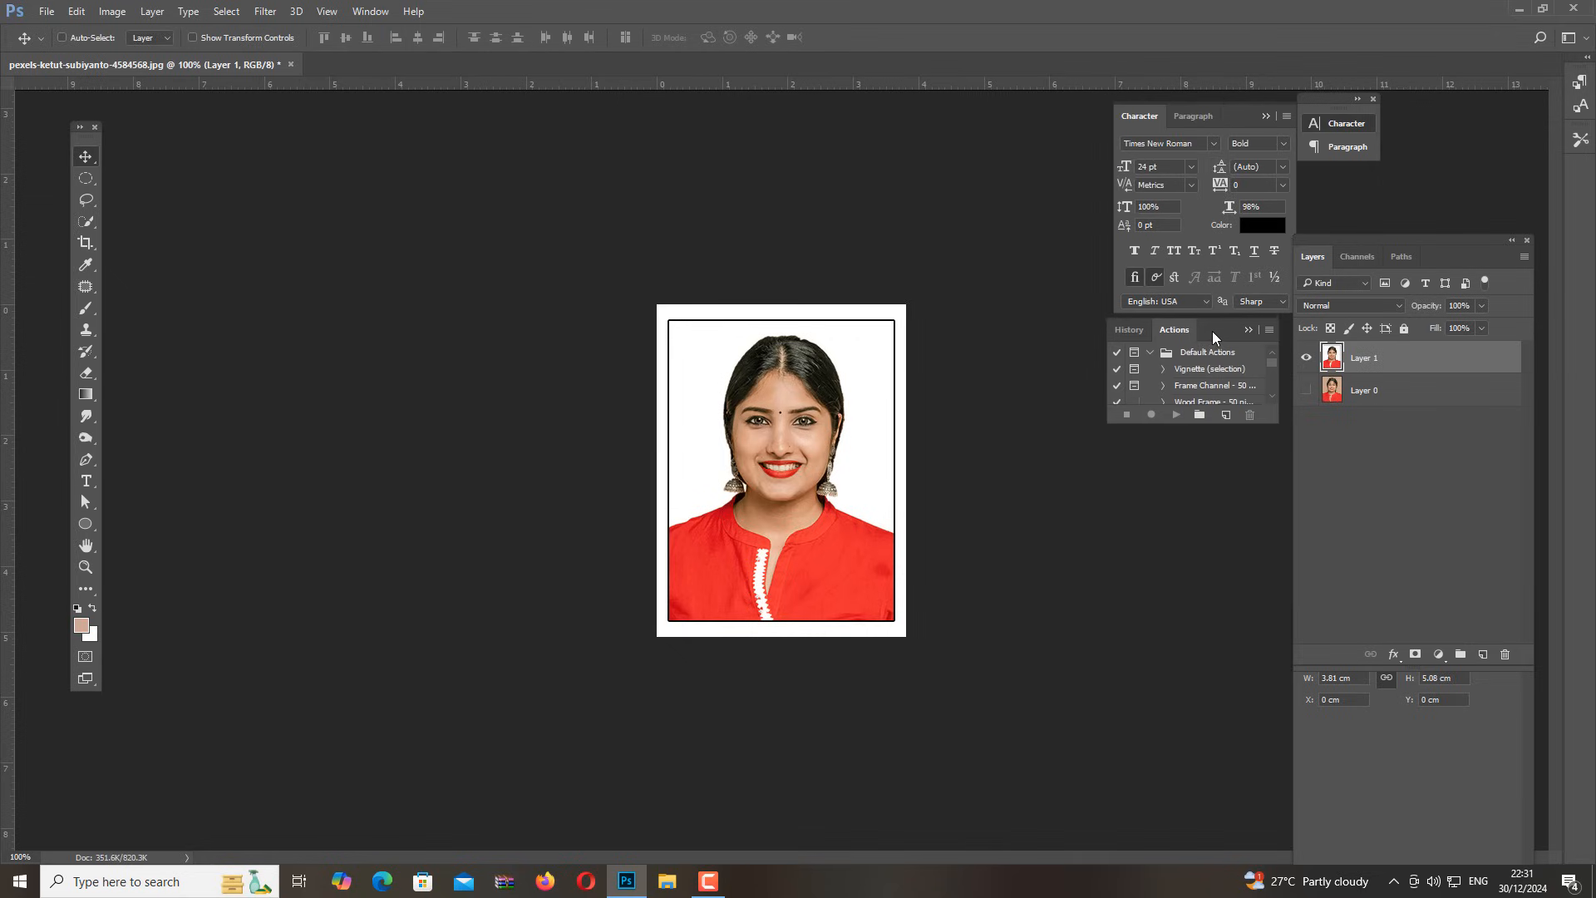
left_click_drag(1279, 422, 1280, 515)
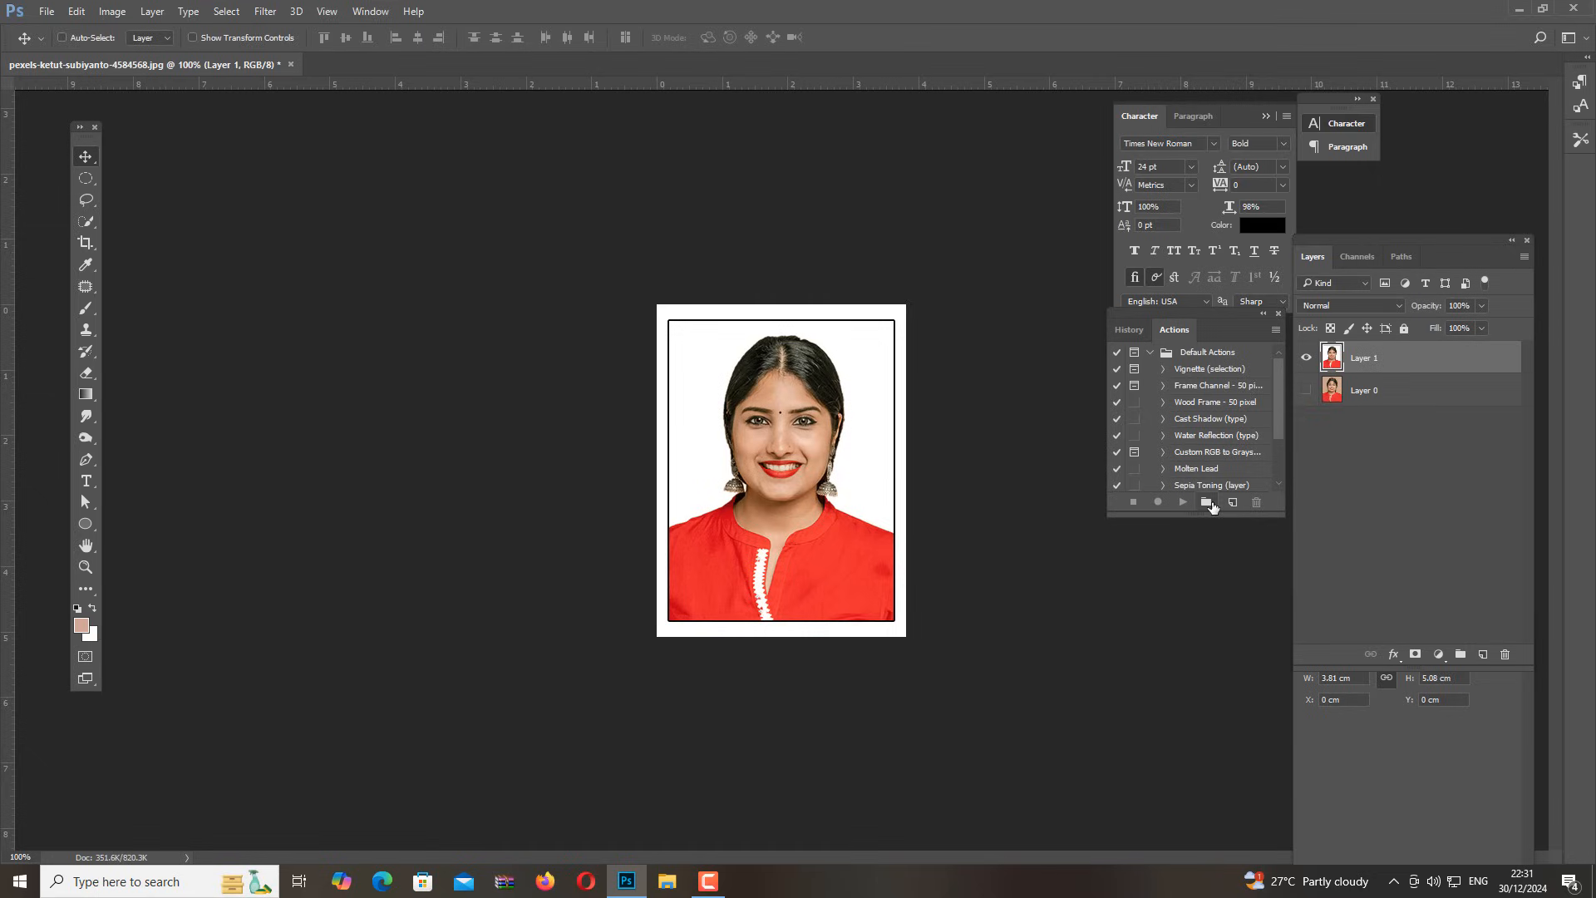
left_click(1152, 354)
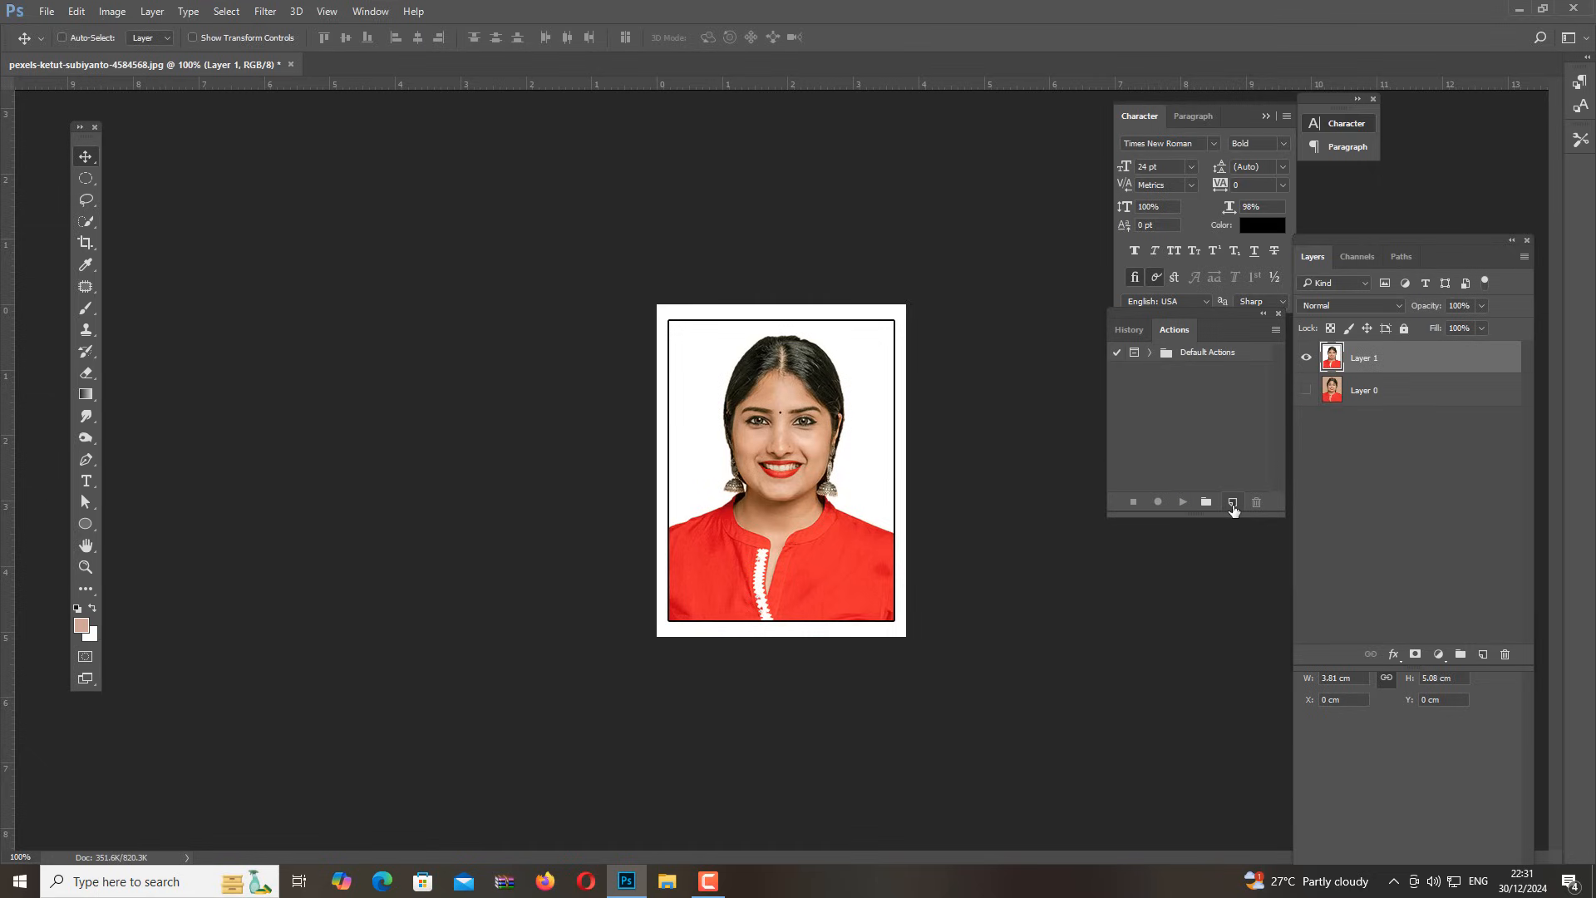
Start recording a new action named 6X4-8 Copies in the Default Actions set, with function key F2 and the color Red
left_click(1233, 503)
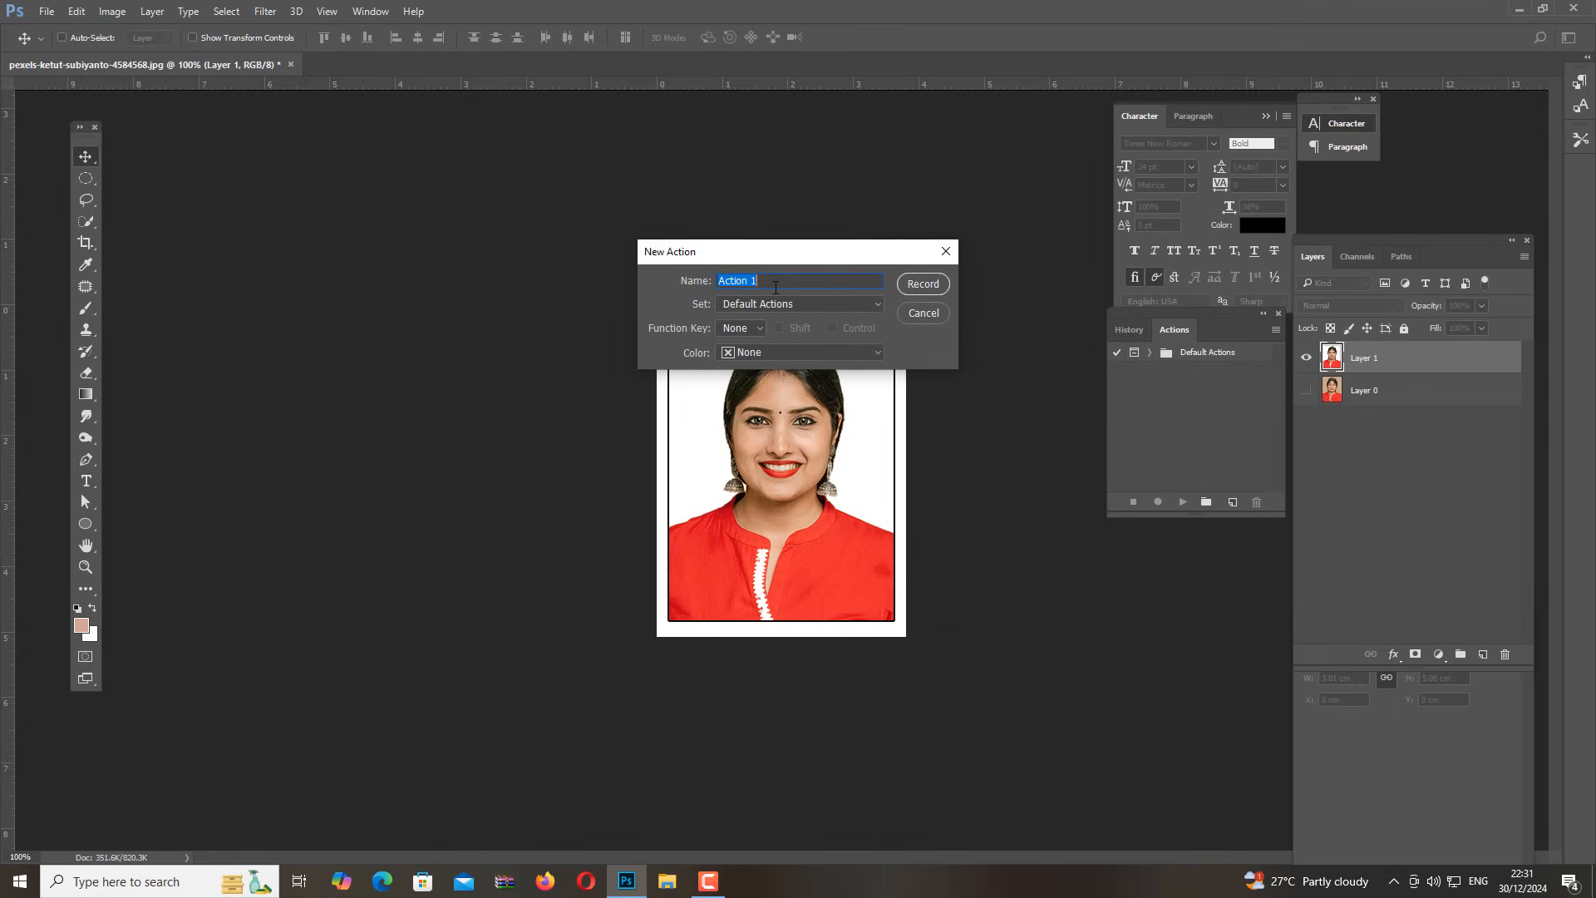
type("6")
type("X4-8 Copies")
left_click(750, 329)
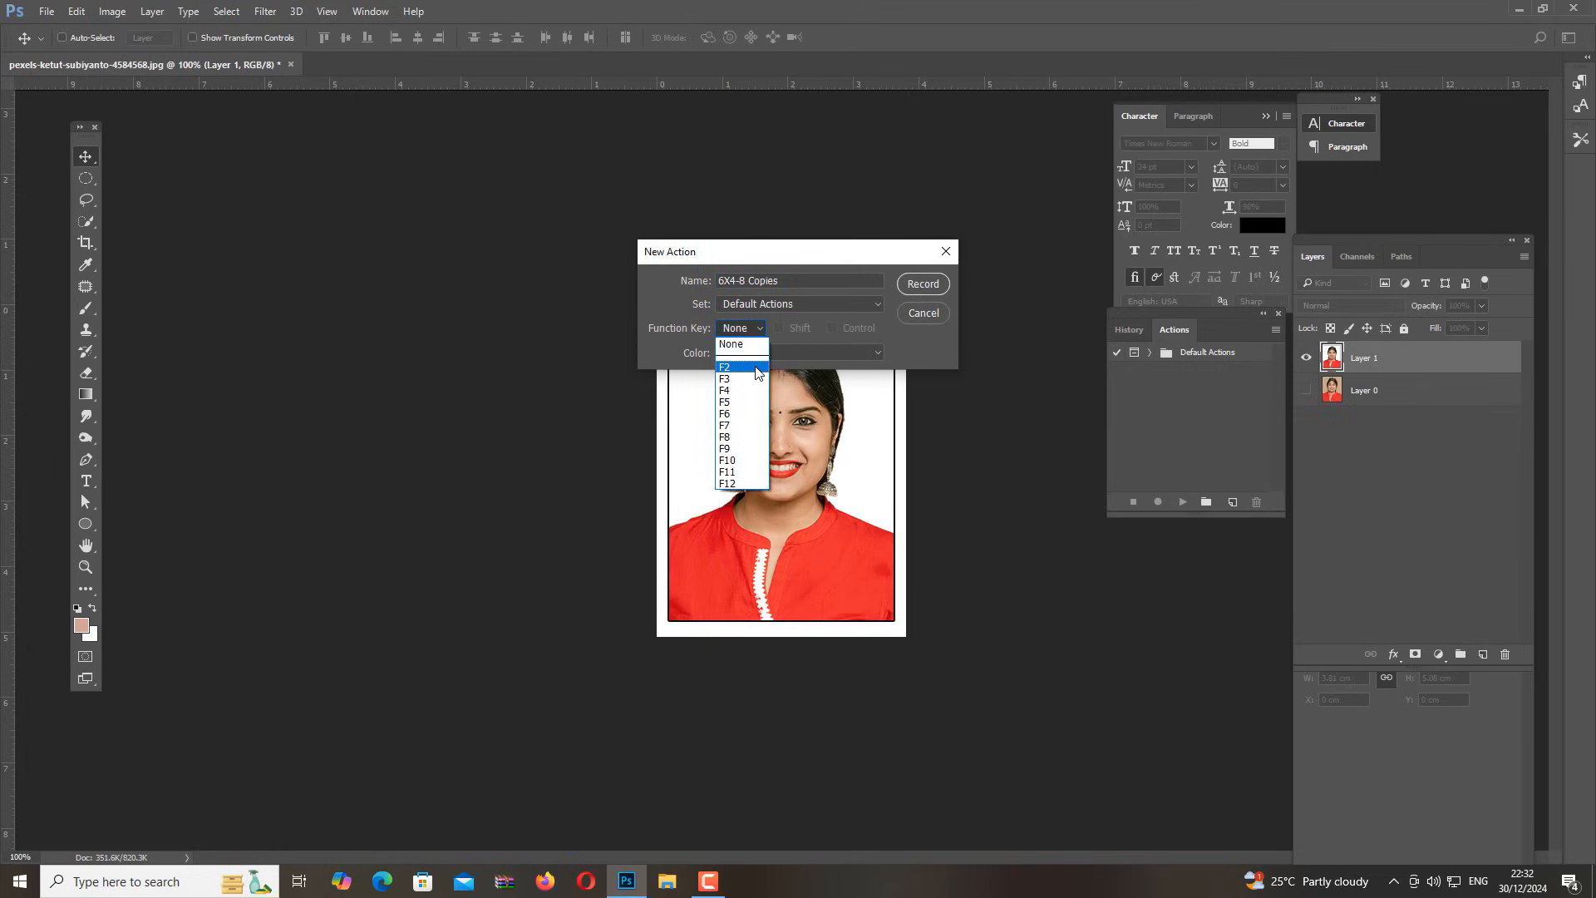
left_click(754, 368)
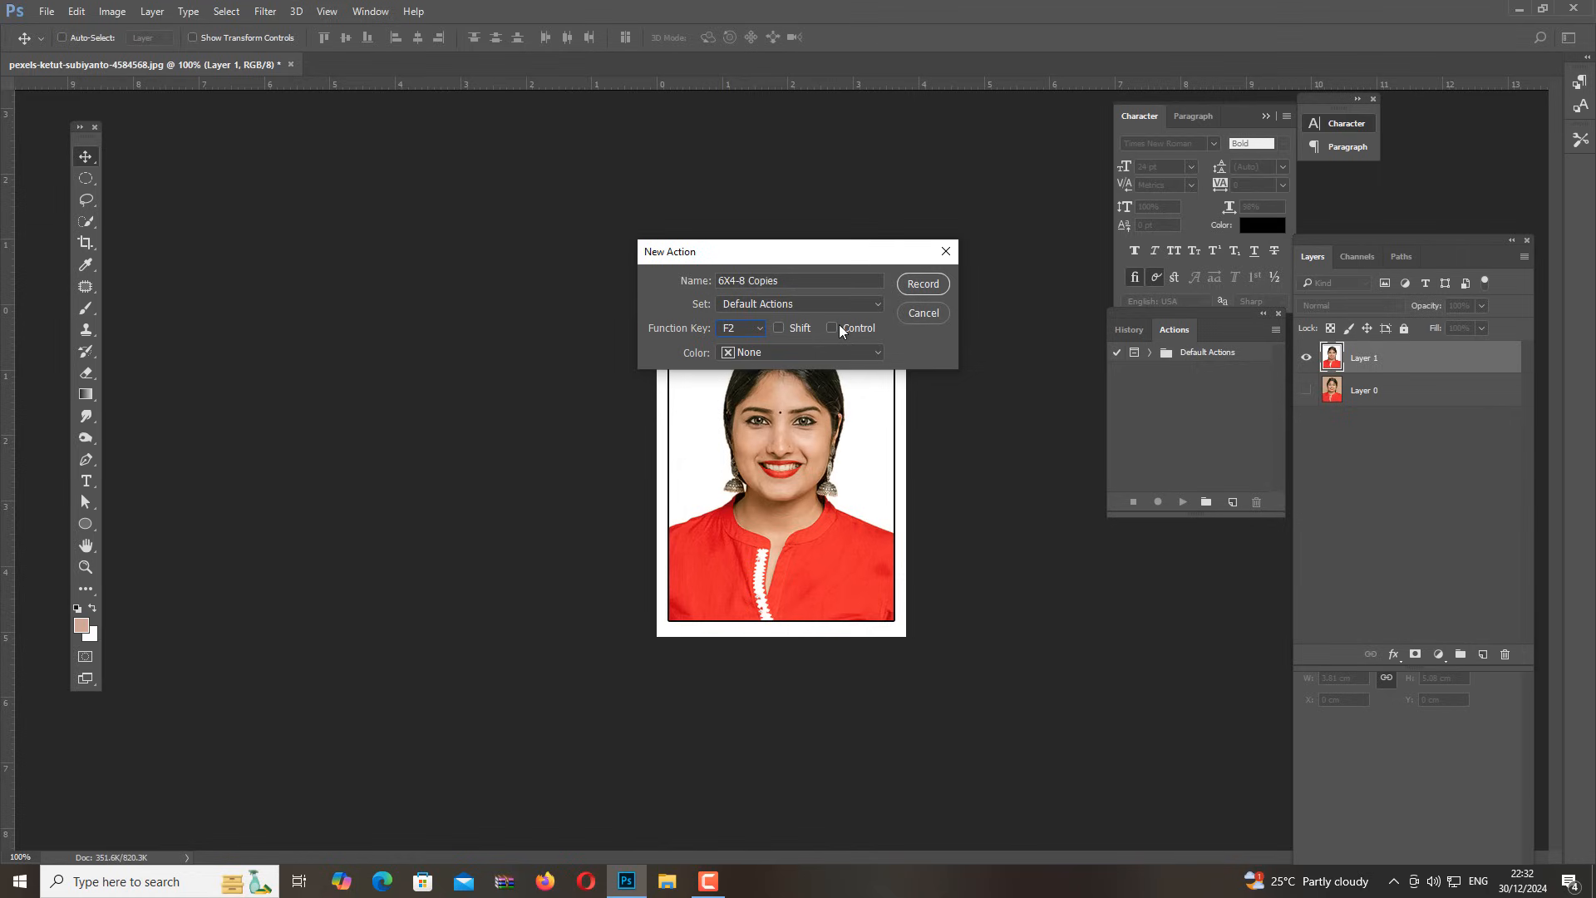
left_click(745, 329)
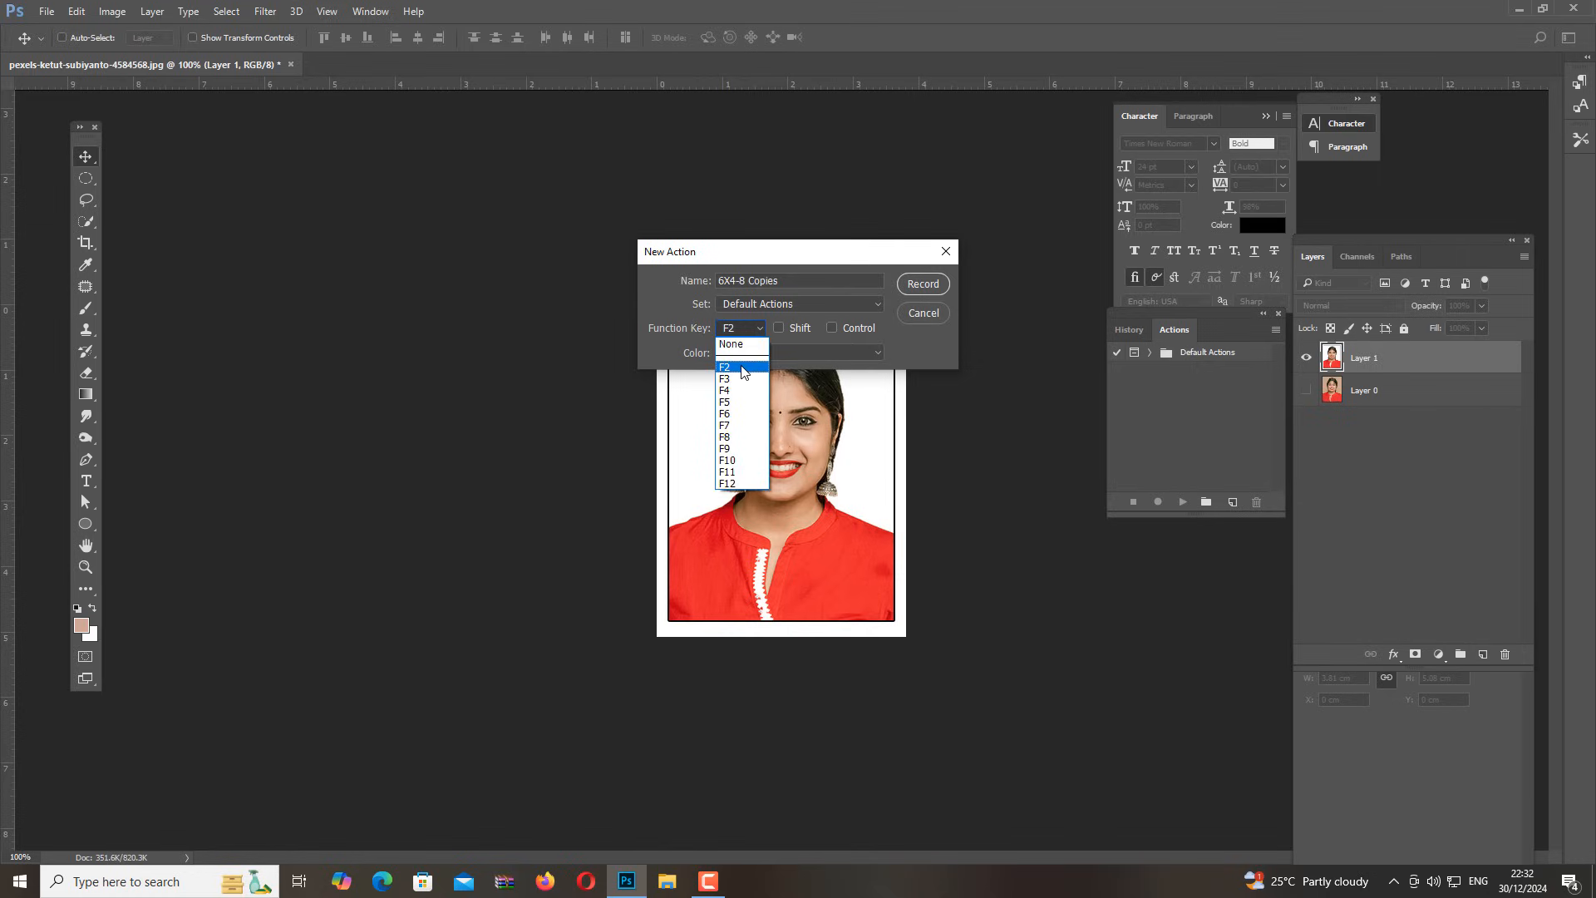
left_click(743, 368)
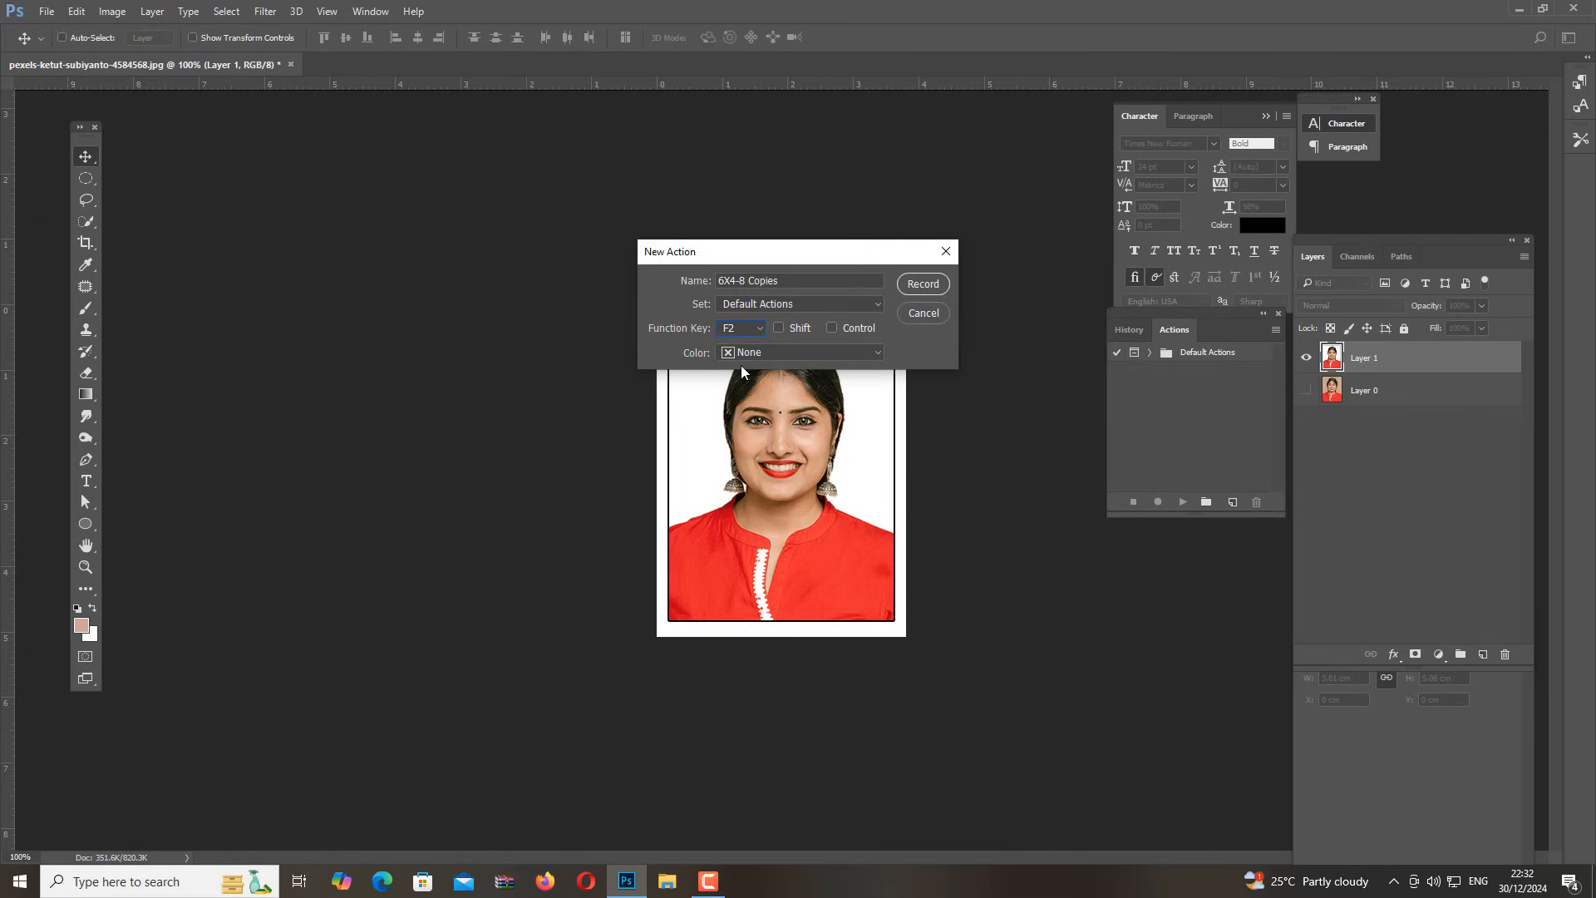
left_click(850, 352)
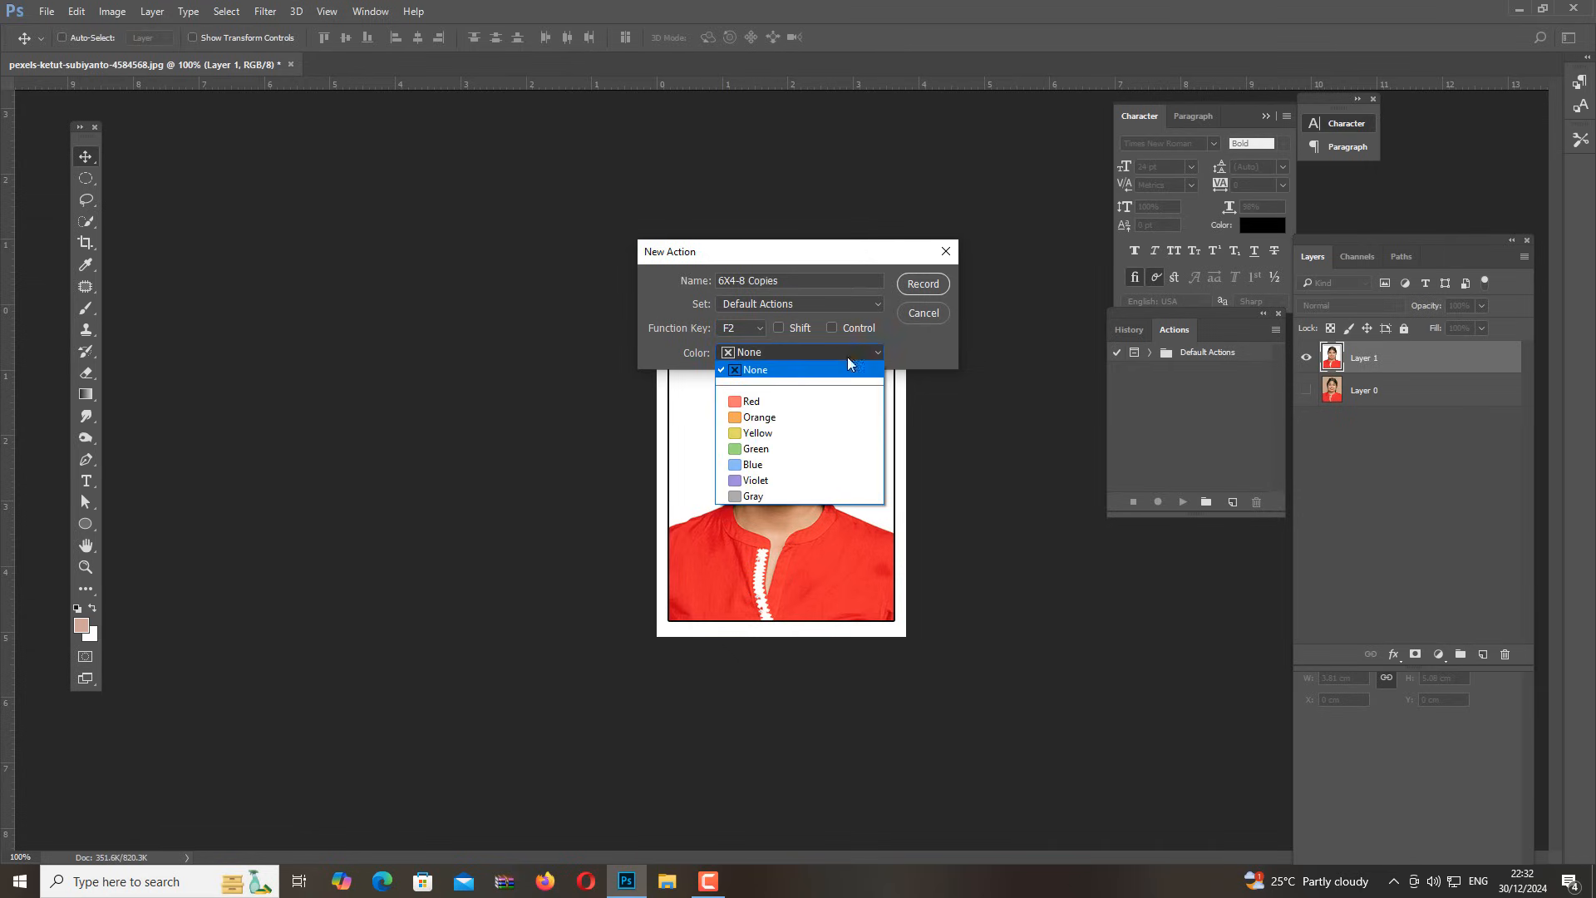
left_click(753, 402)
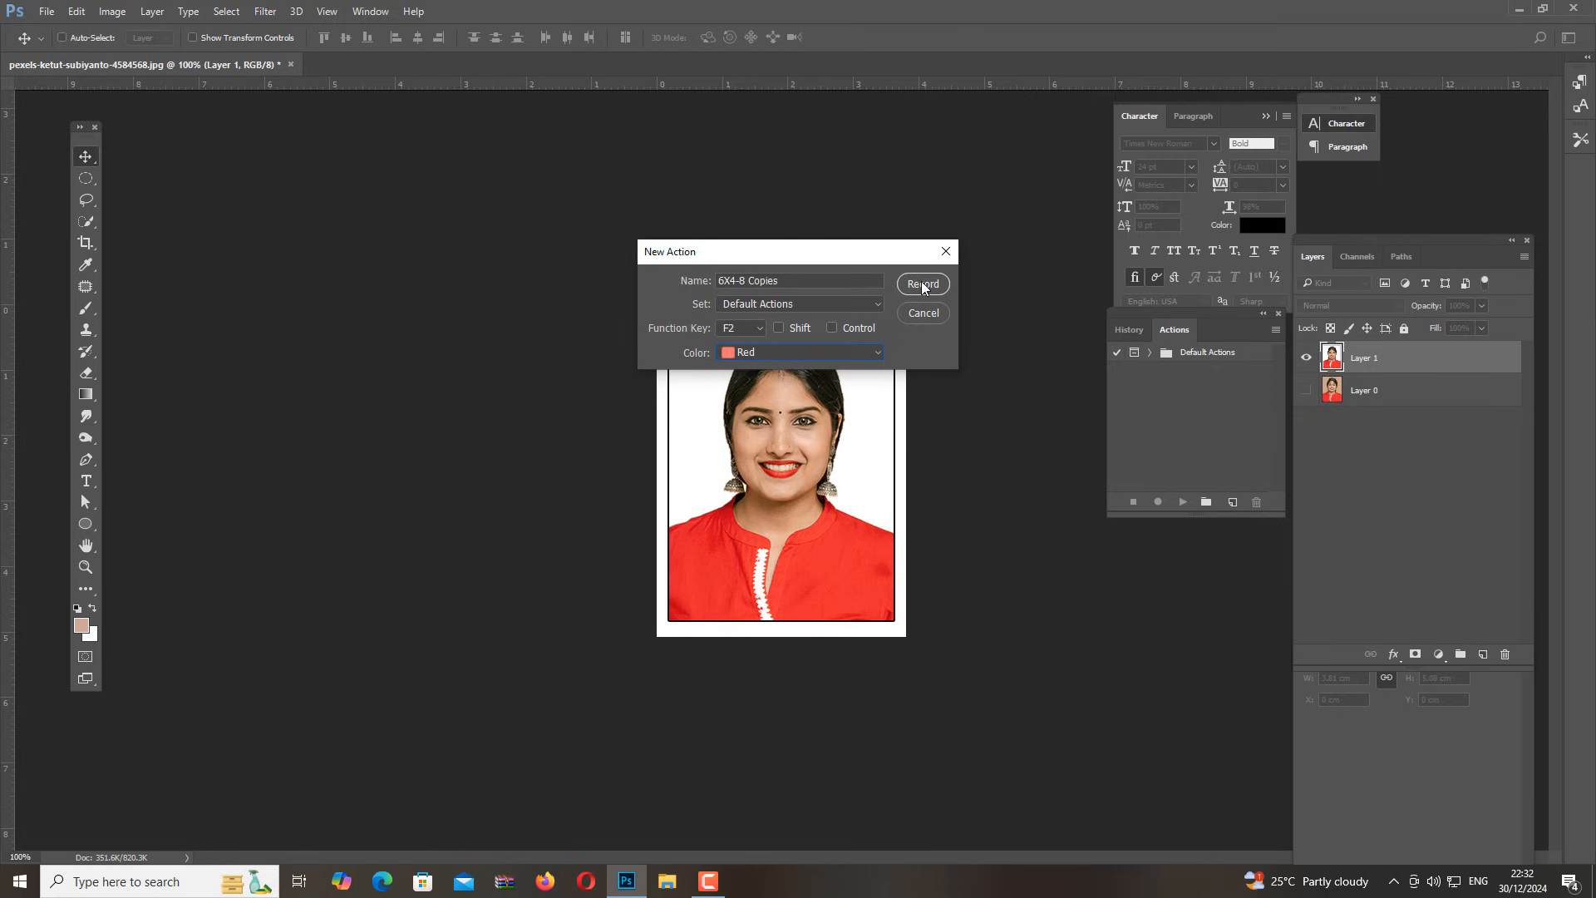
left_click(921, 284)
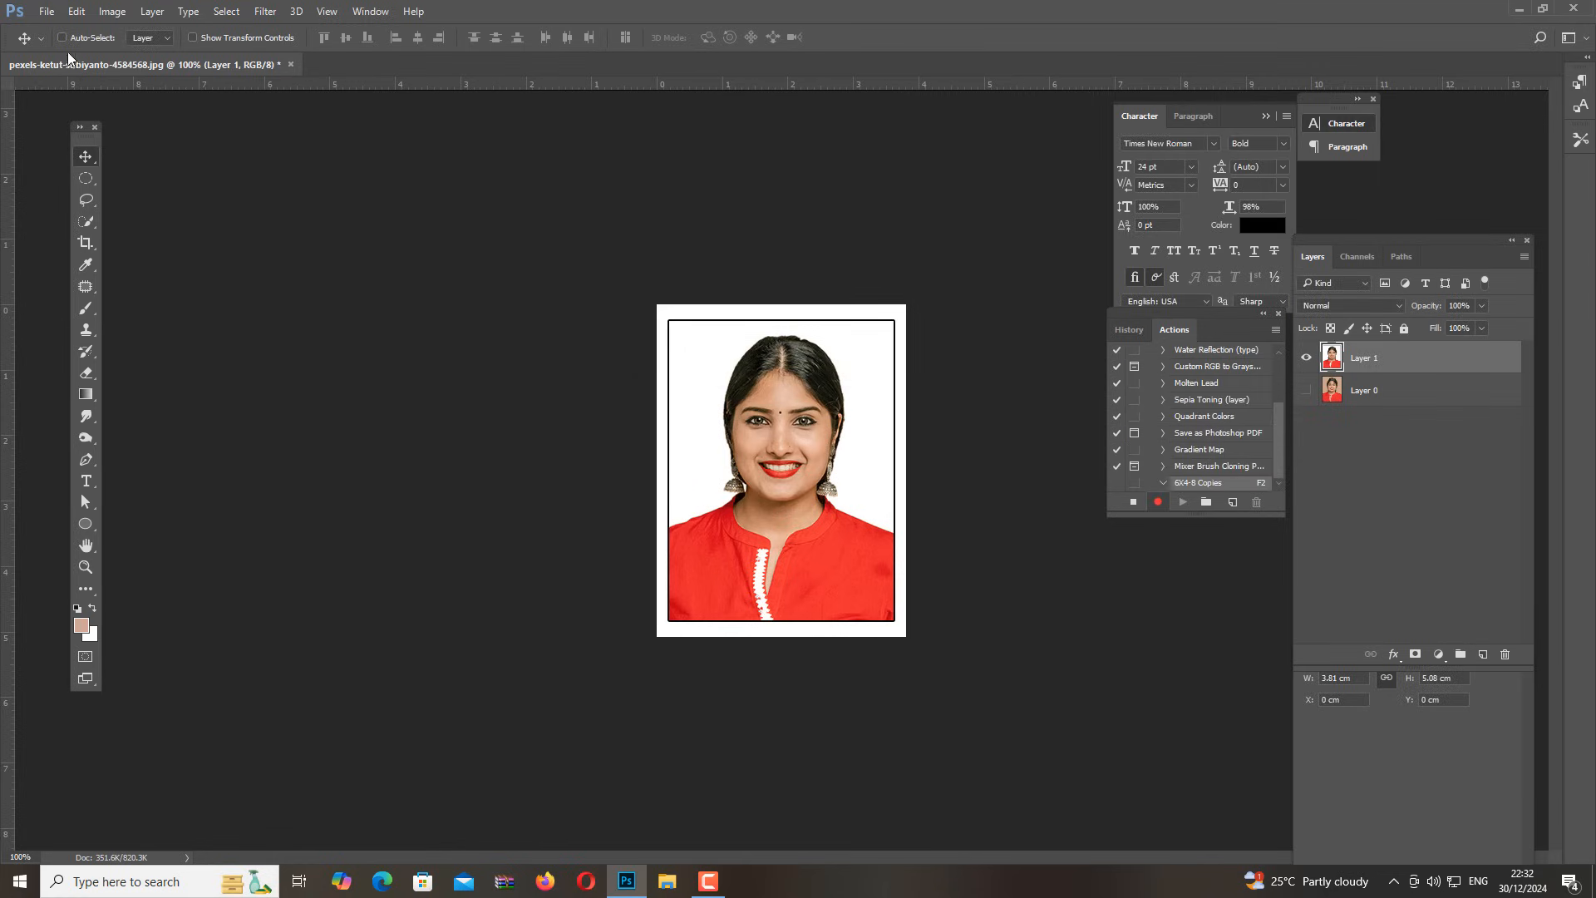
Create a new 6 x 4 inch landscape document at 200 pixels/inch with a white background
left_click(45, 14)
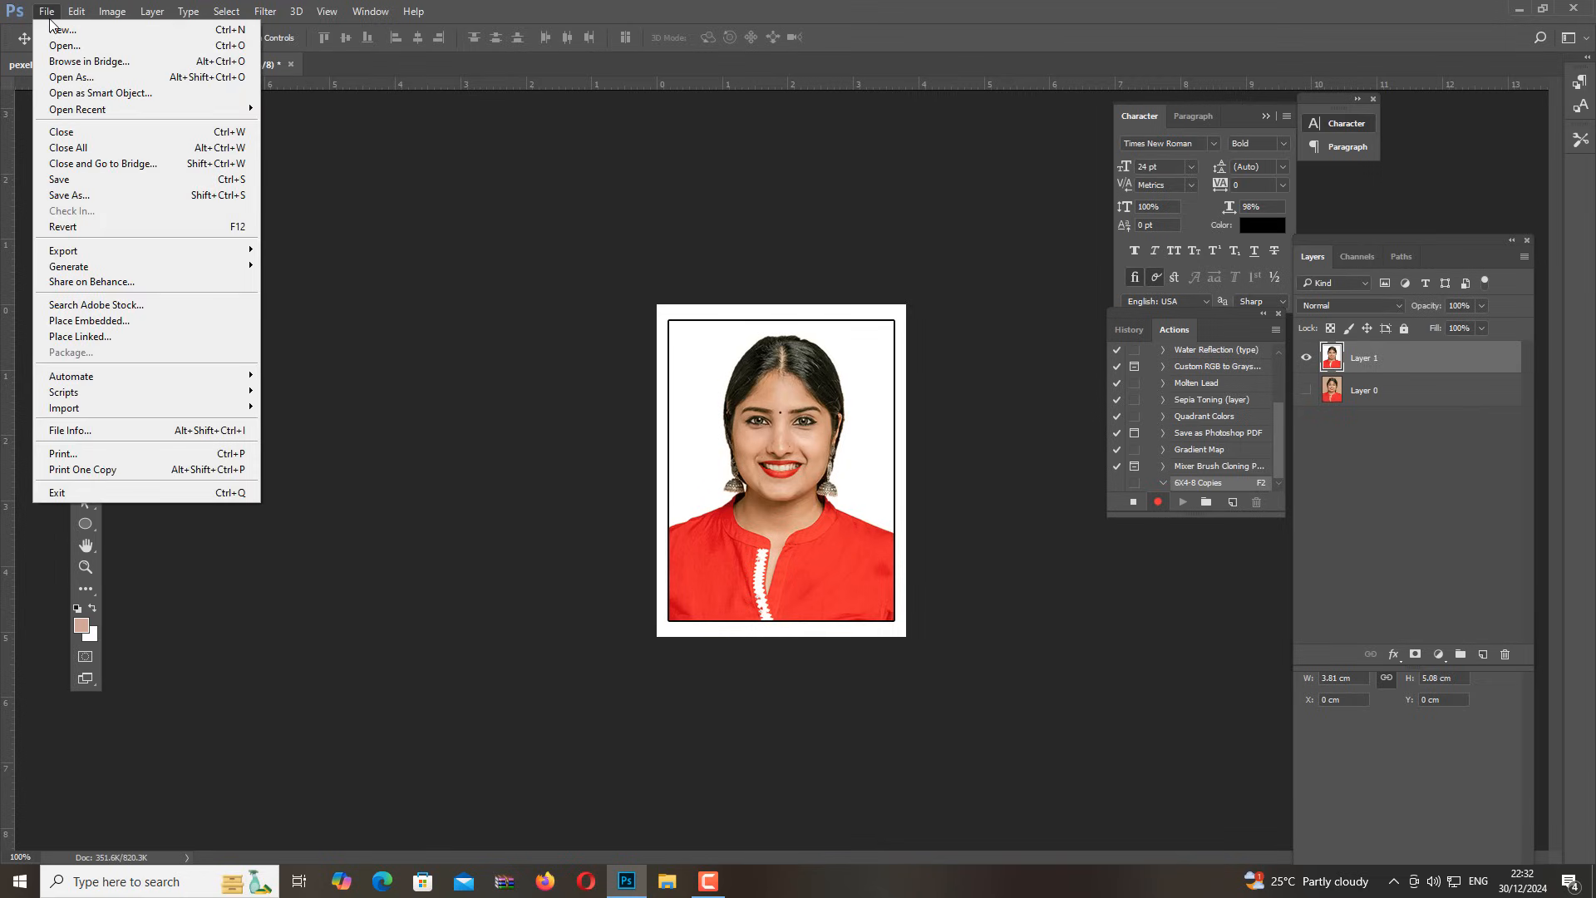
left_click(53, 31)
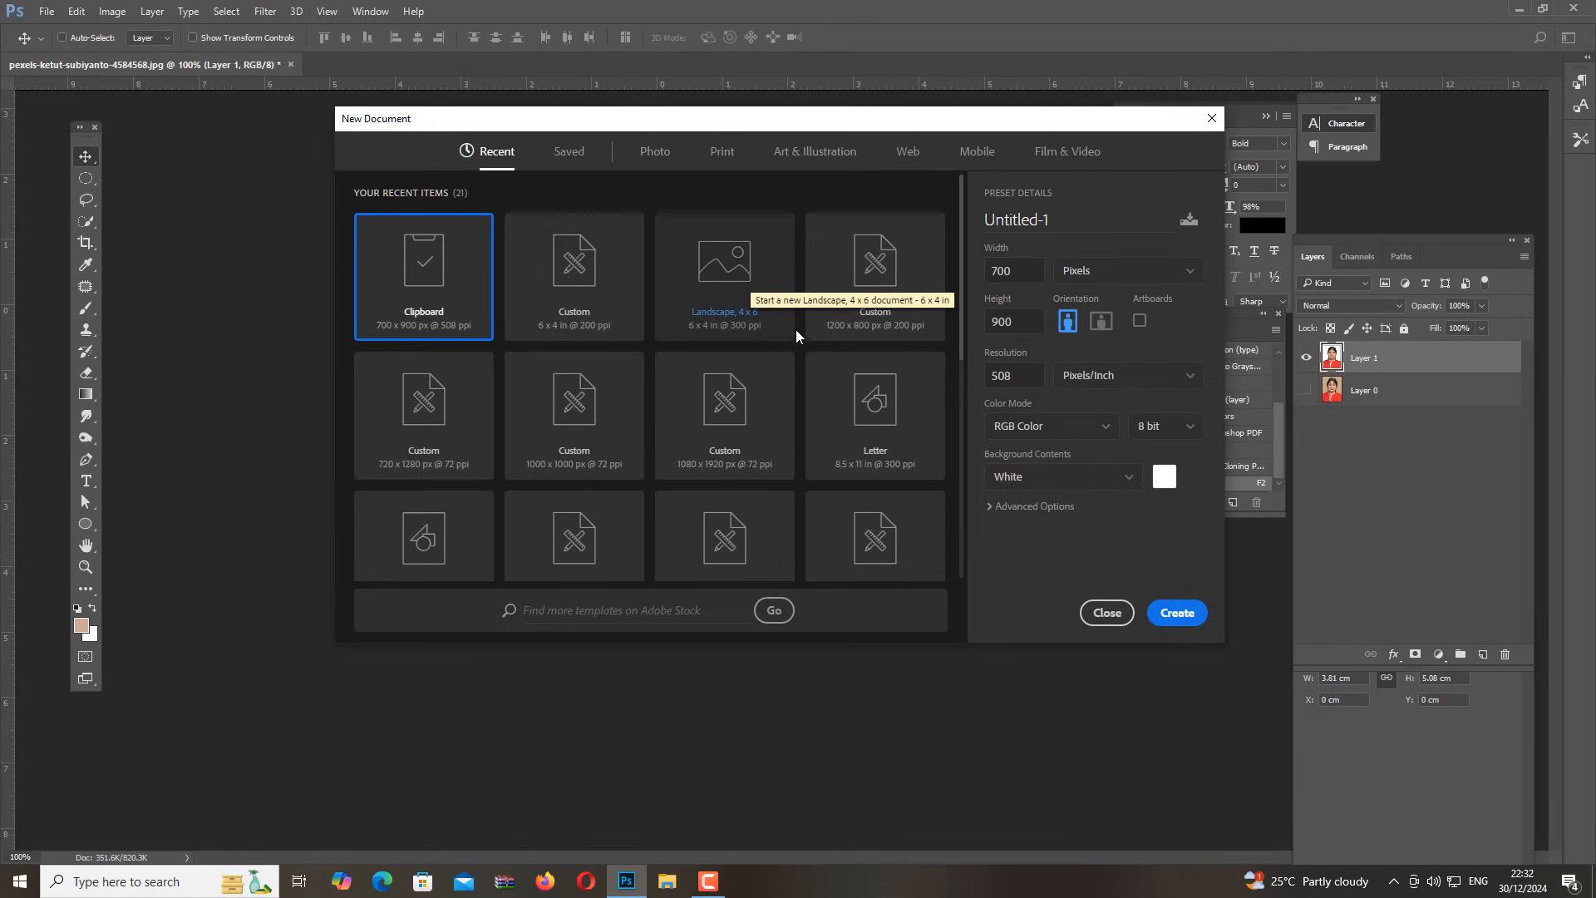
left_click(749, 274)
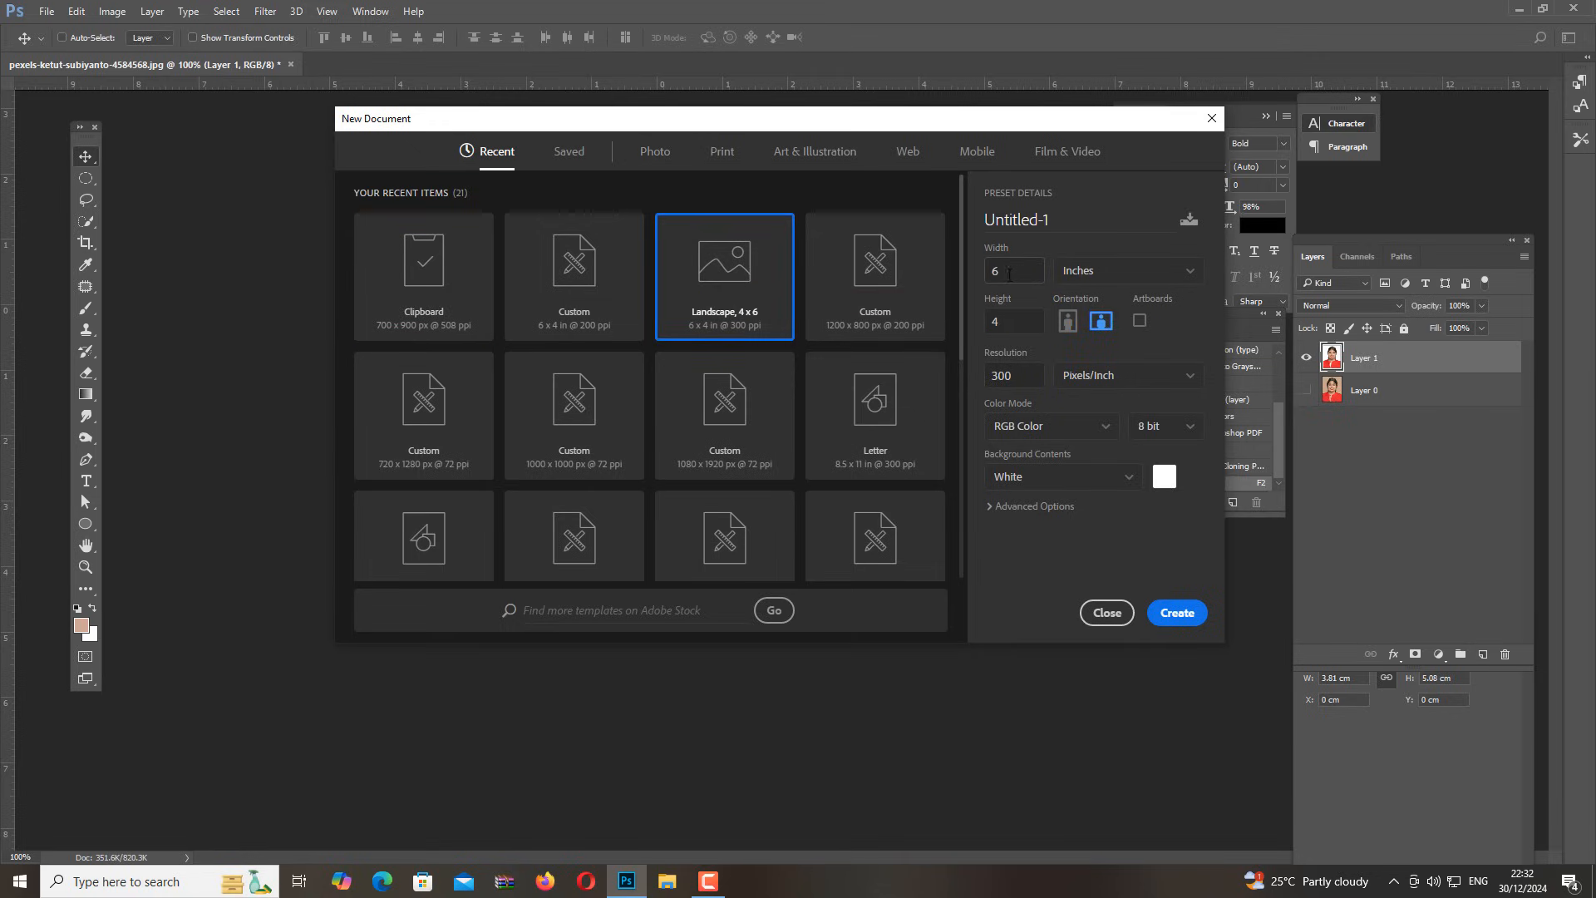
double_click(1012, 272)
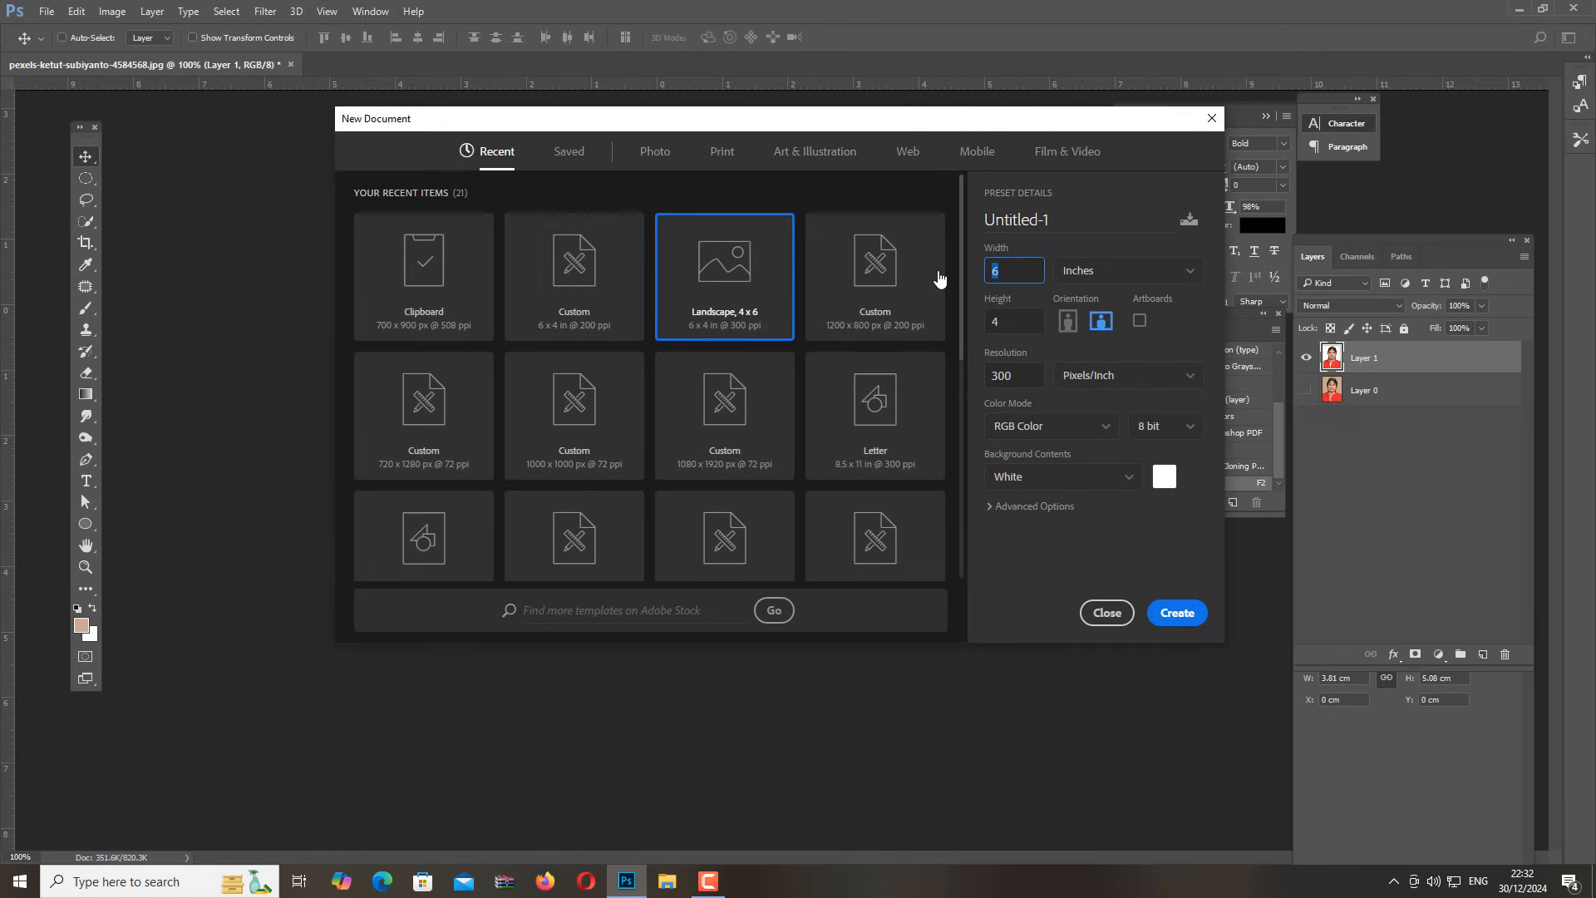
type("6")
key("Tab")
key("Tab")
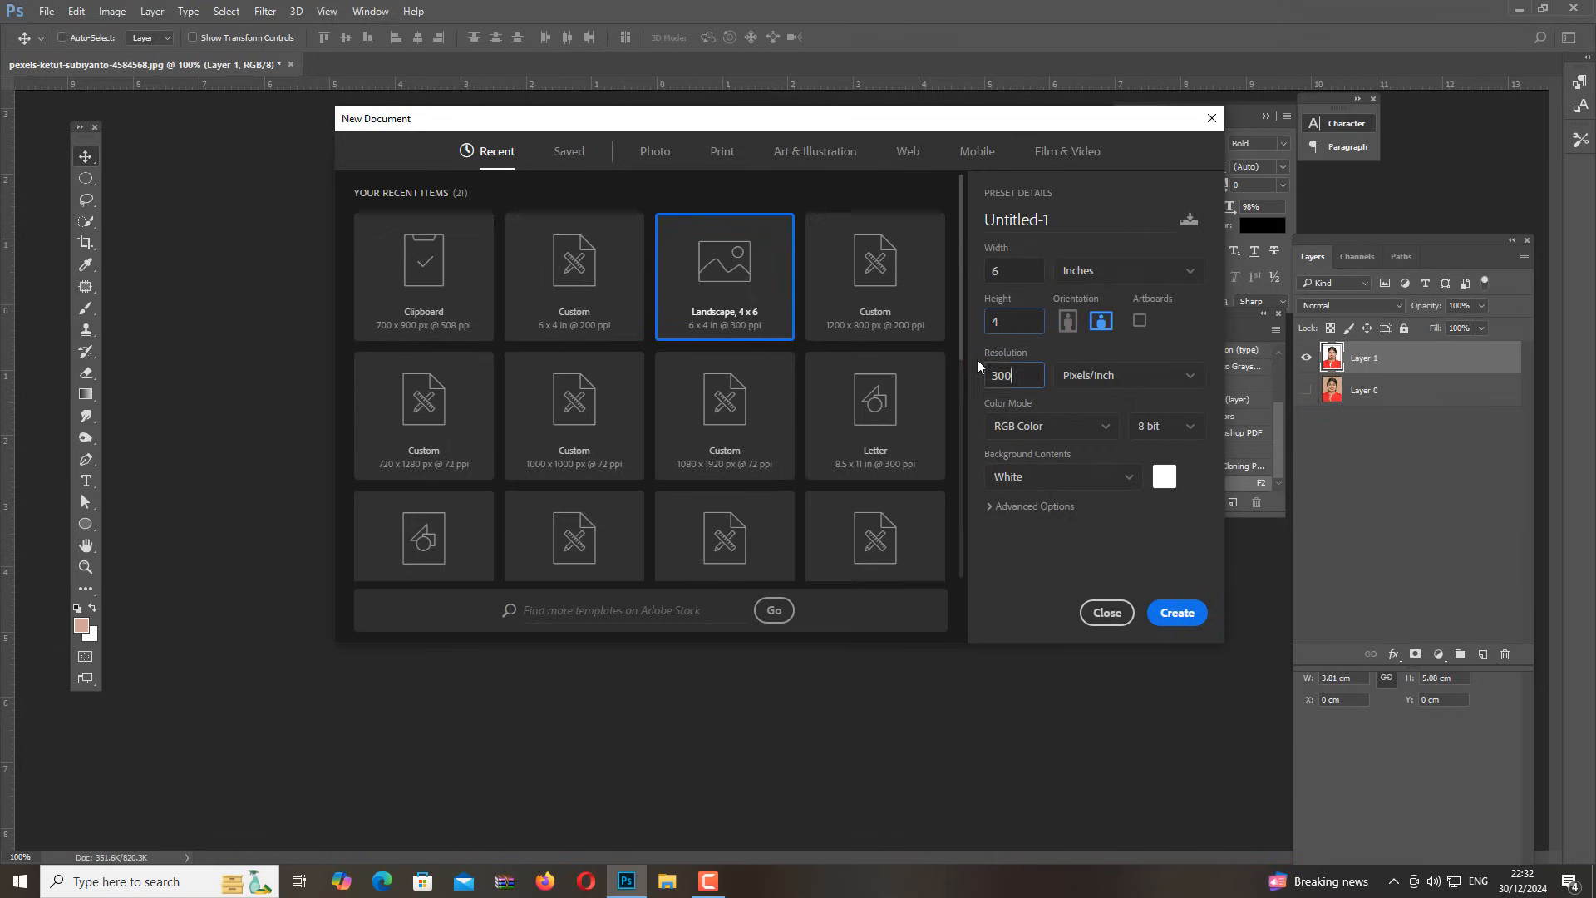
type("2")
left_click(1179, 617)
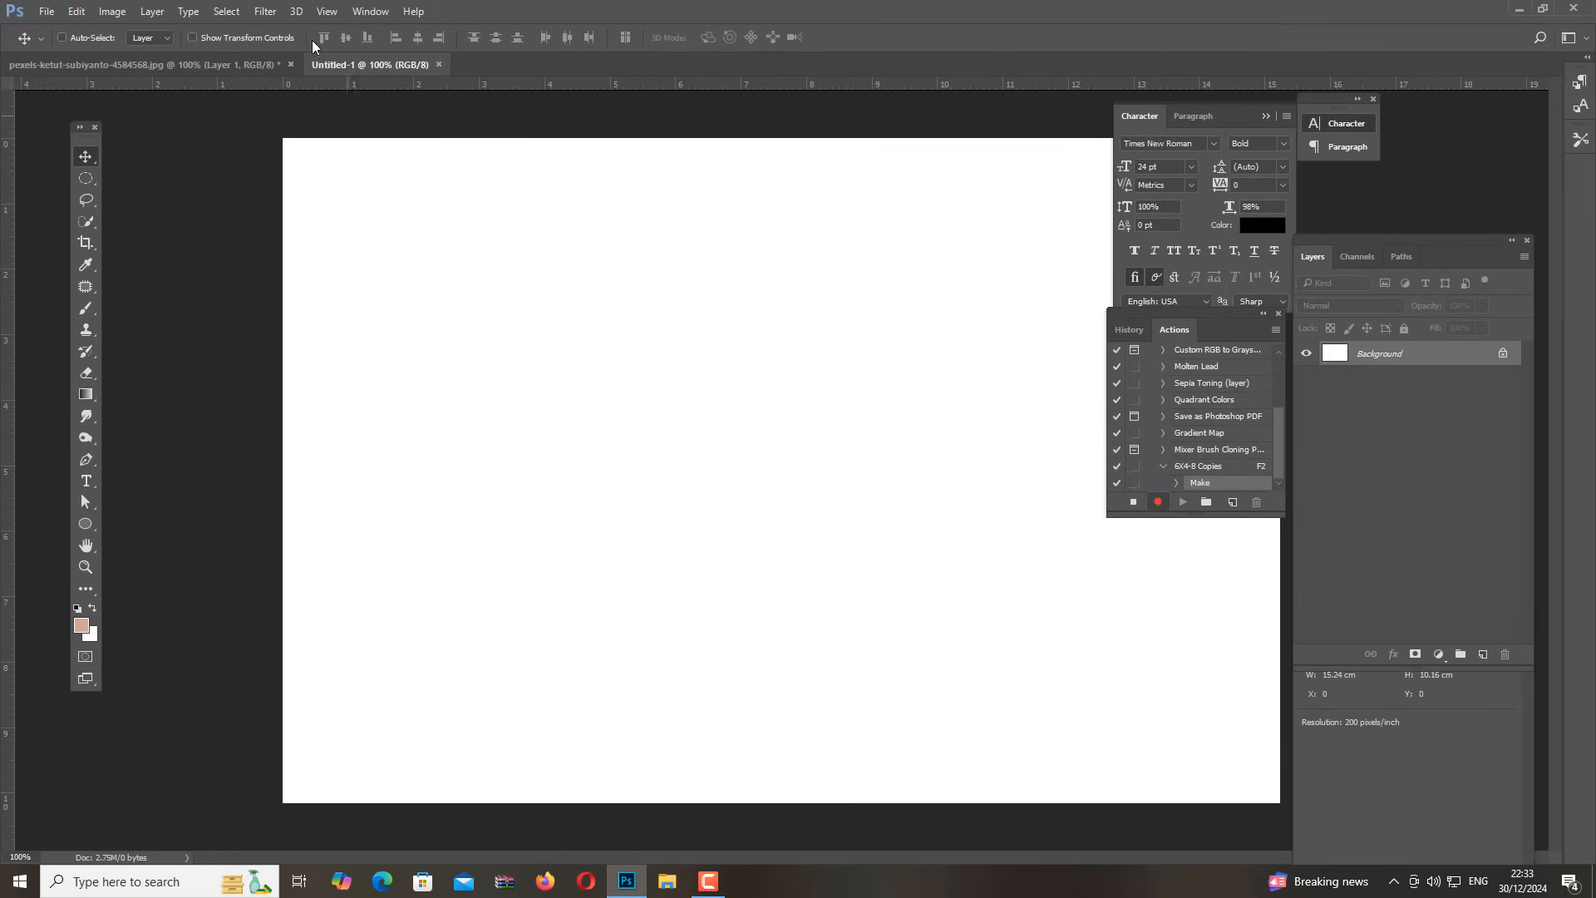
Add a guide layout with 0.2 cm margins on all four sides and no columns or rows
left_click(325, 13)
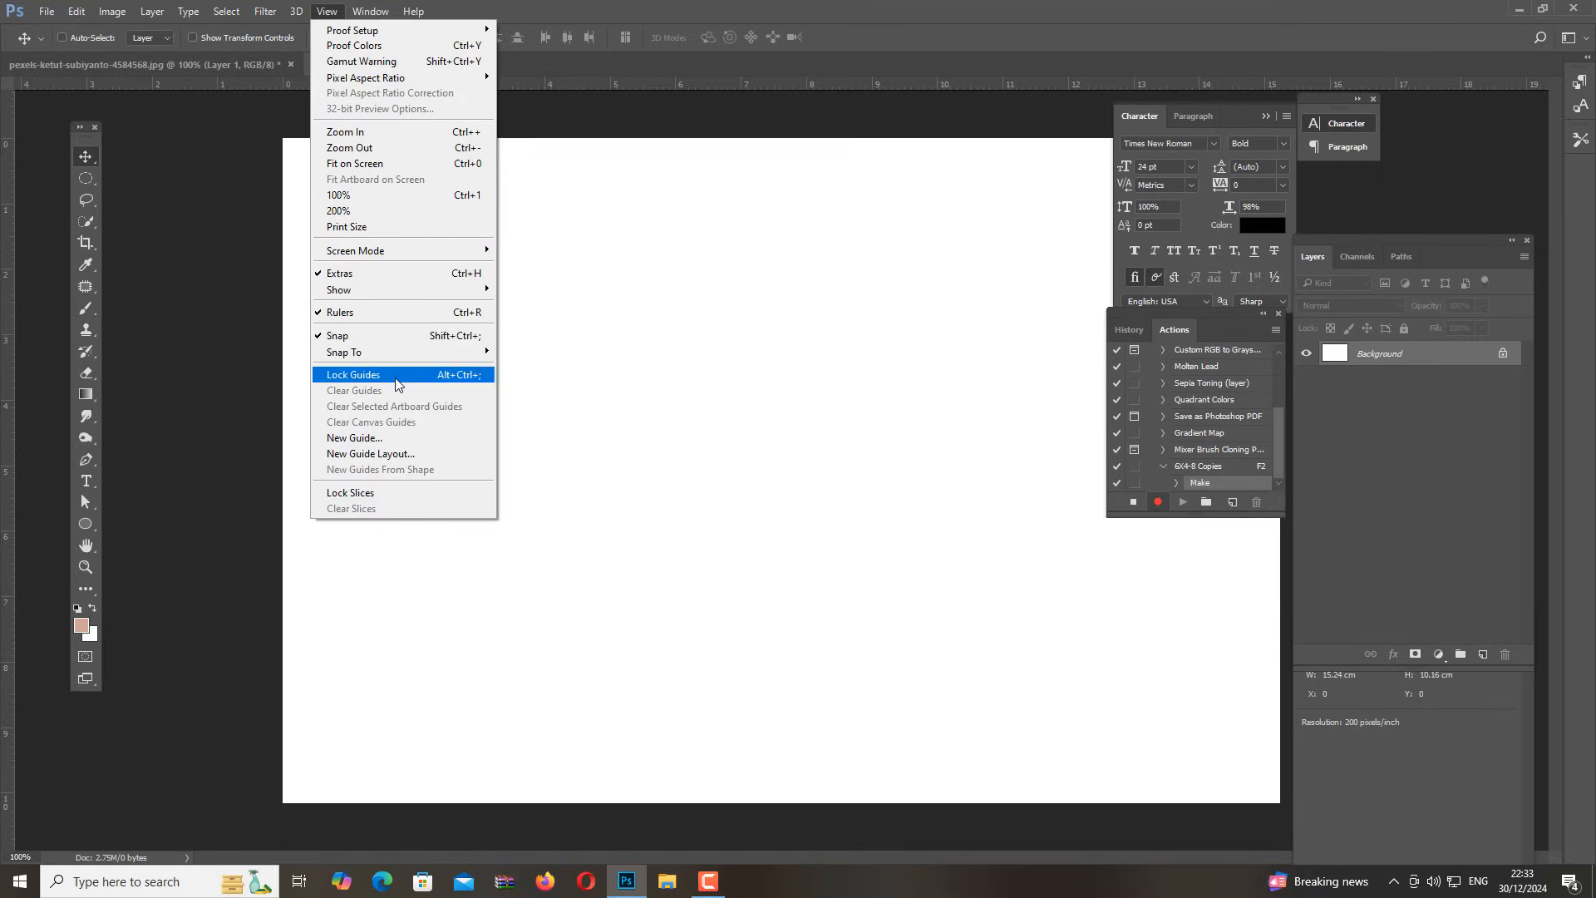
left_click(400, 453)
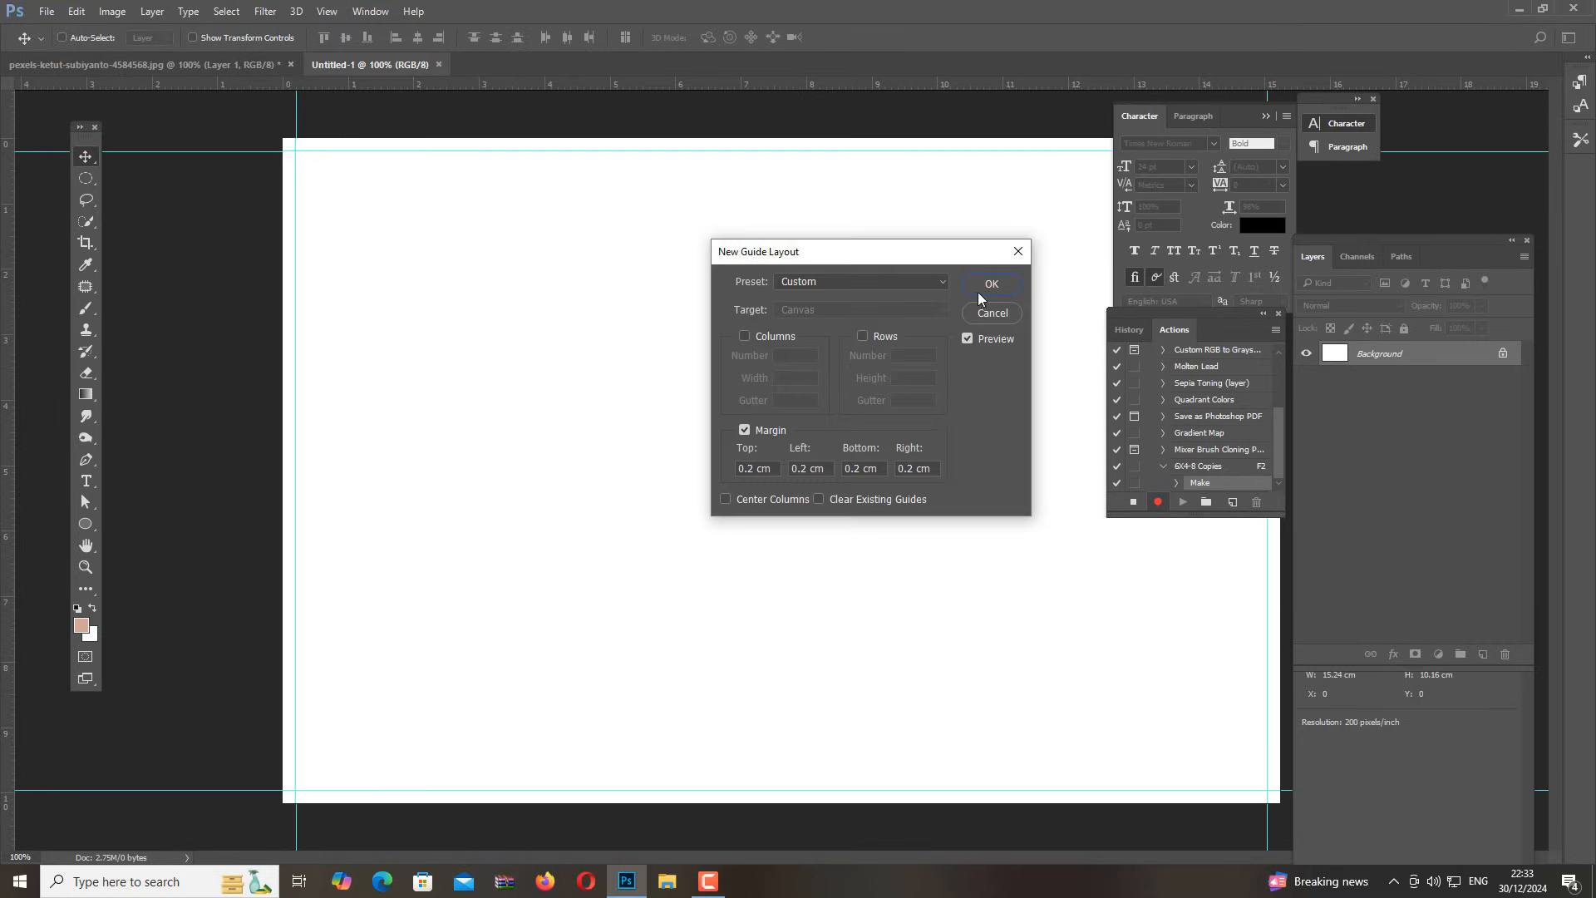
left_click(992, 283)
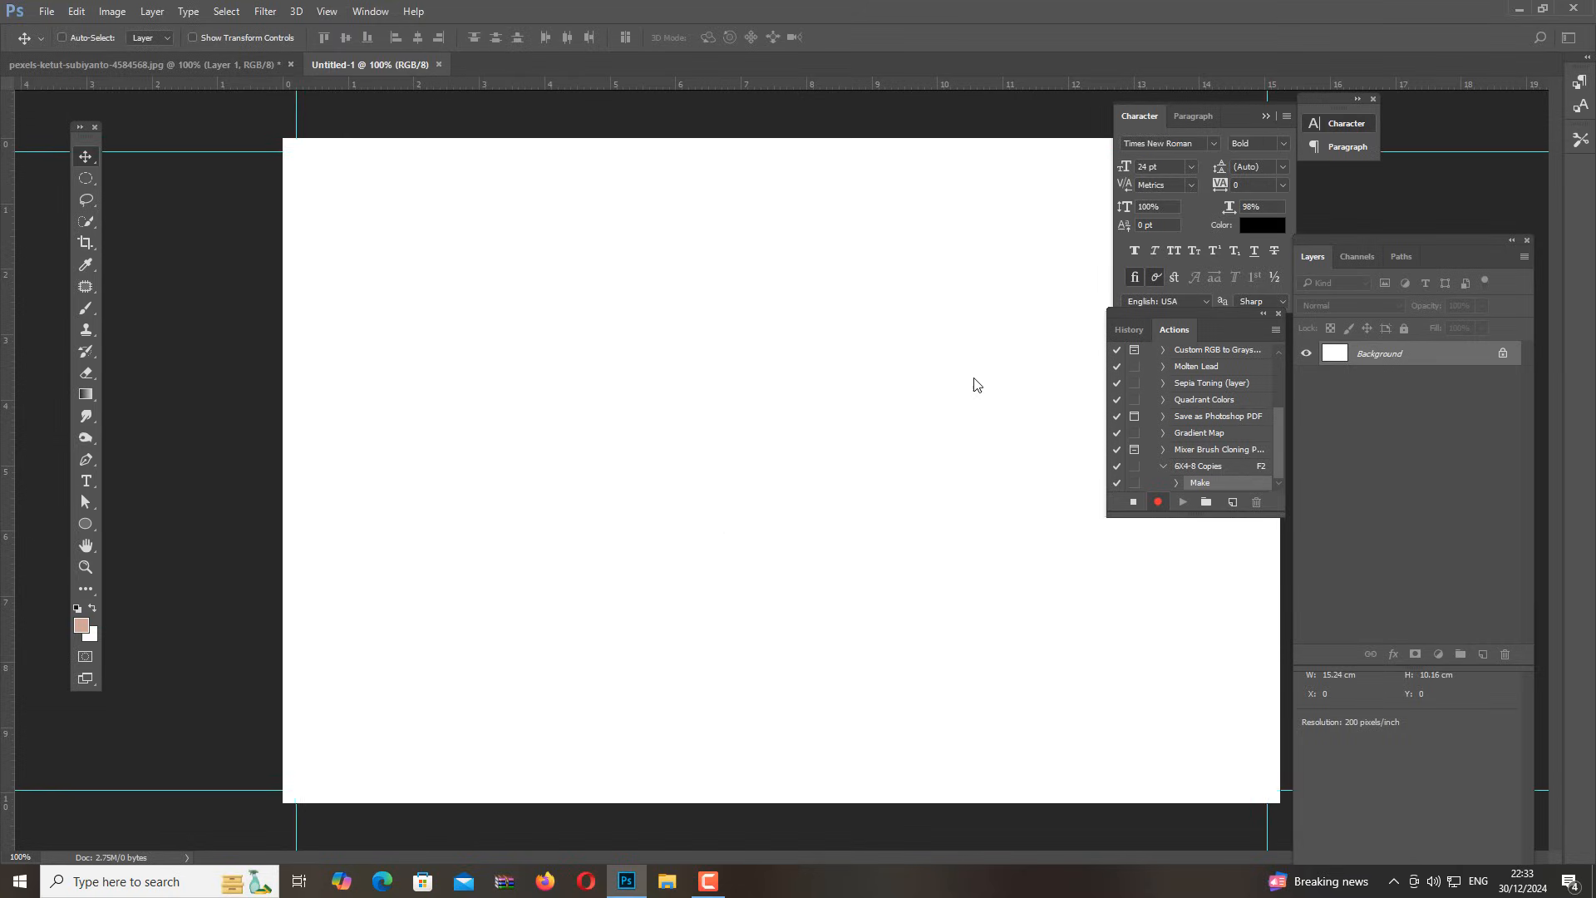
Copy the whole bordered portrait into the Untitled-1 sheet and place it in the upper-left corner at X 0 cm, Y 0 cm
left_click(172, 62)
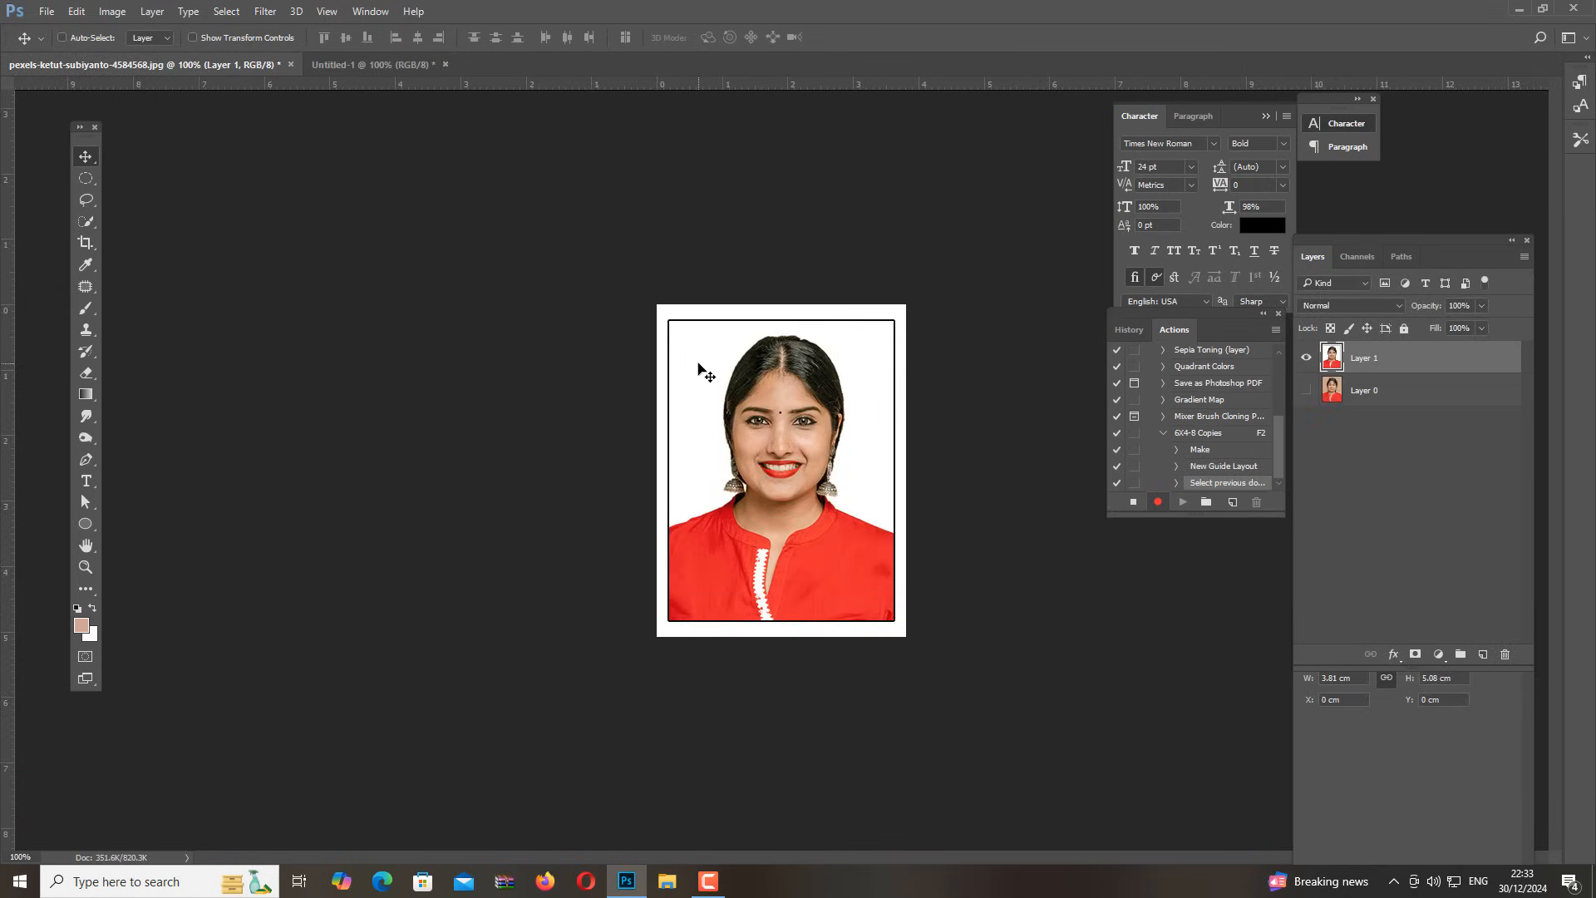
key("ctrl+a")
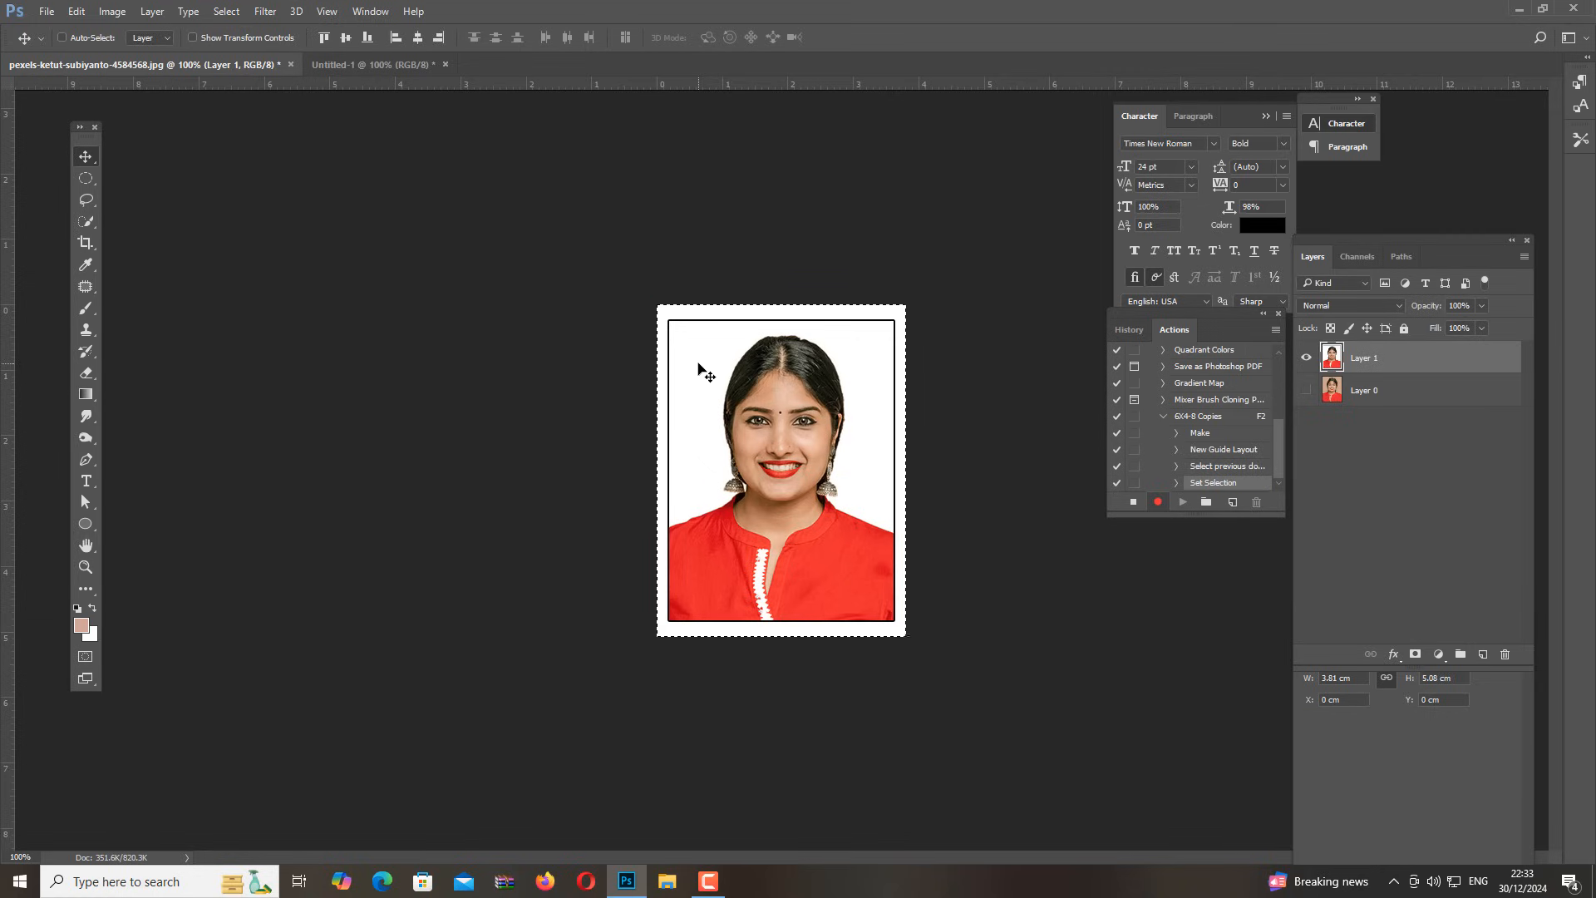
key("ctrl")
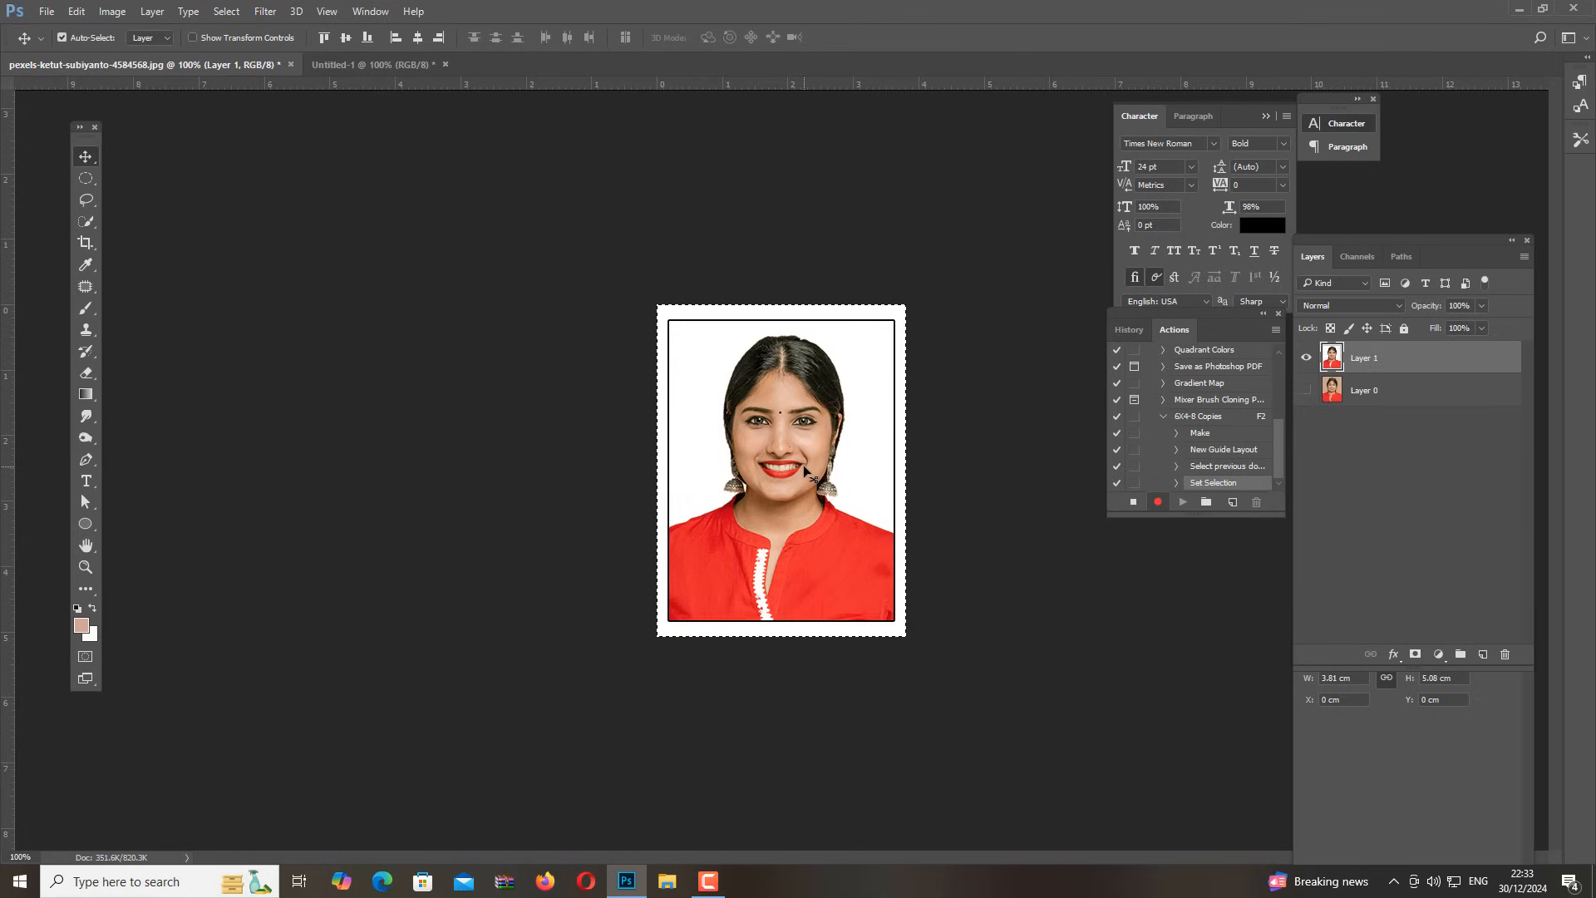
key("ctrl+c")
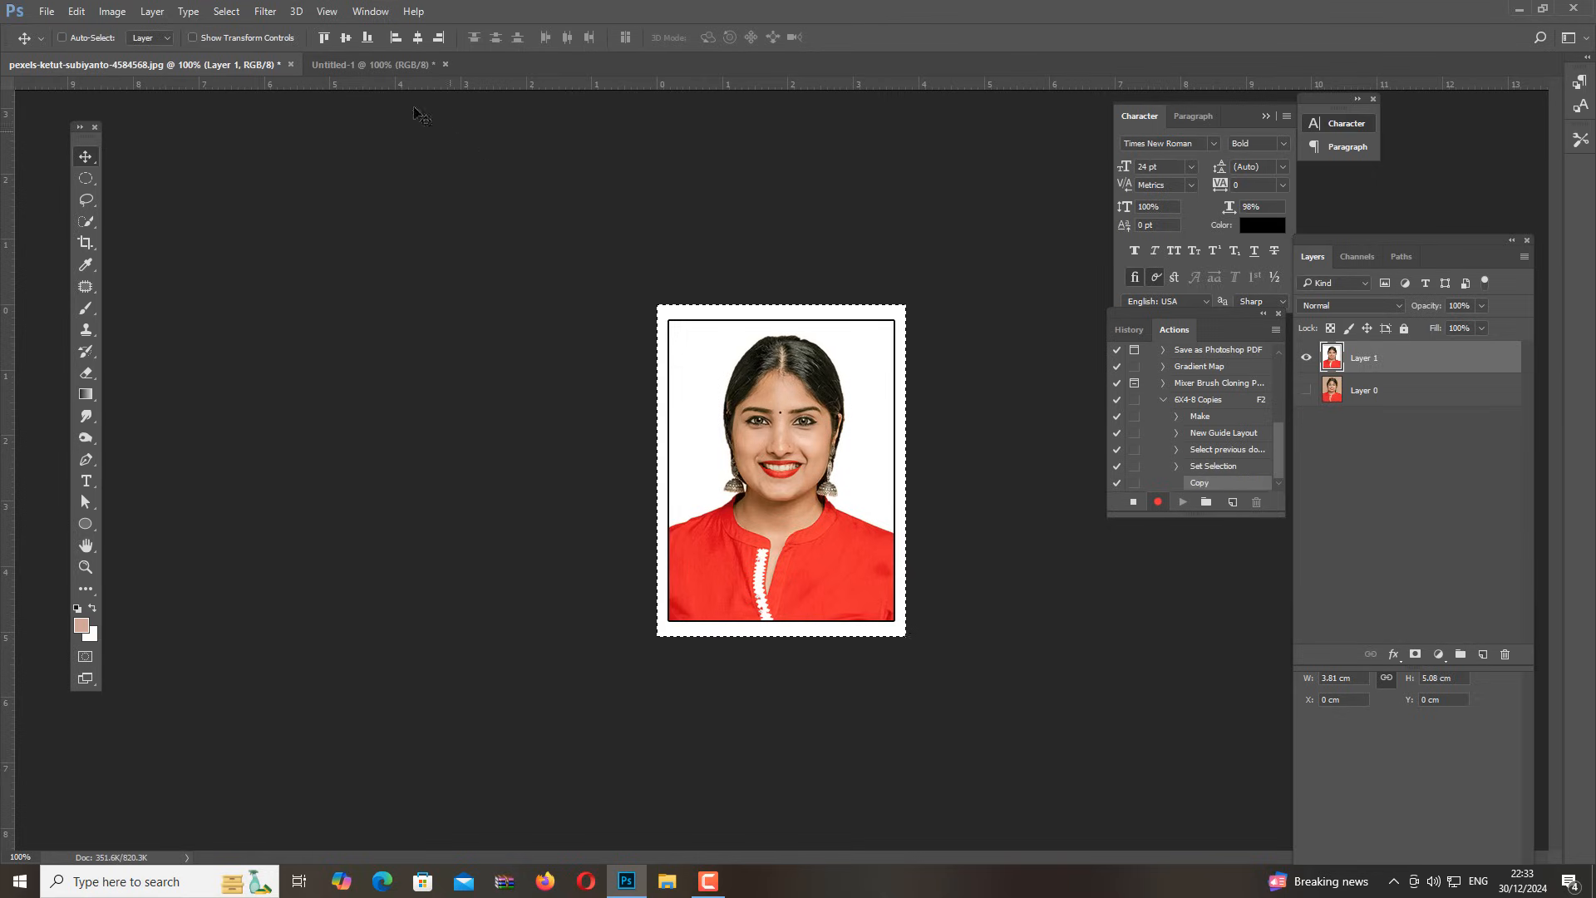
left_click(372, 63)
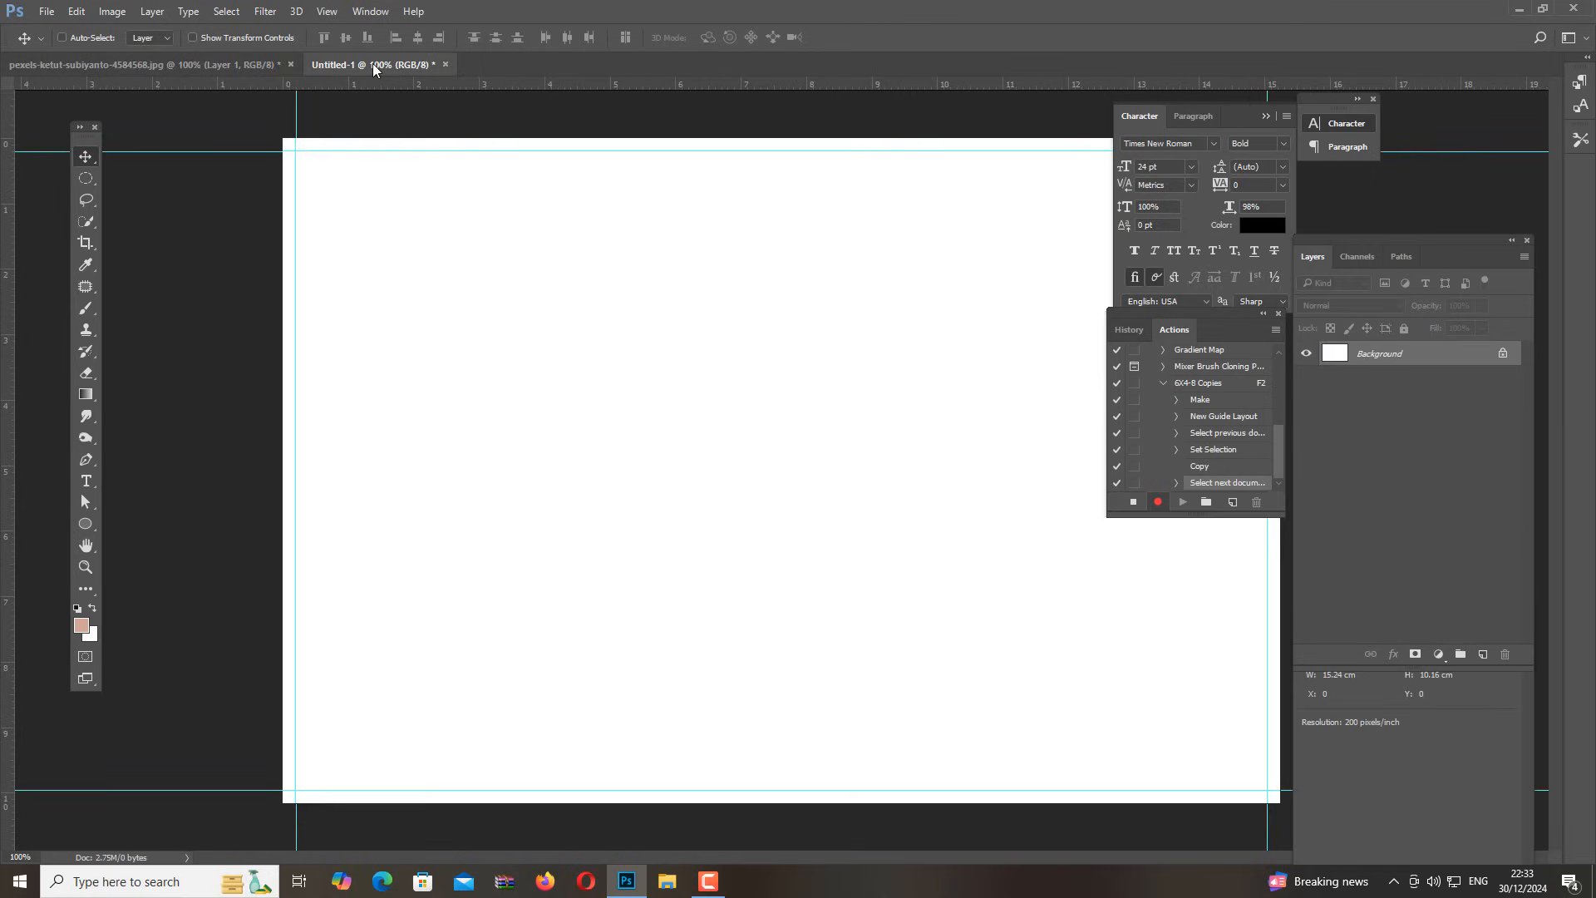
key("ctrl+v")
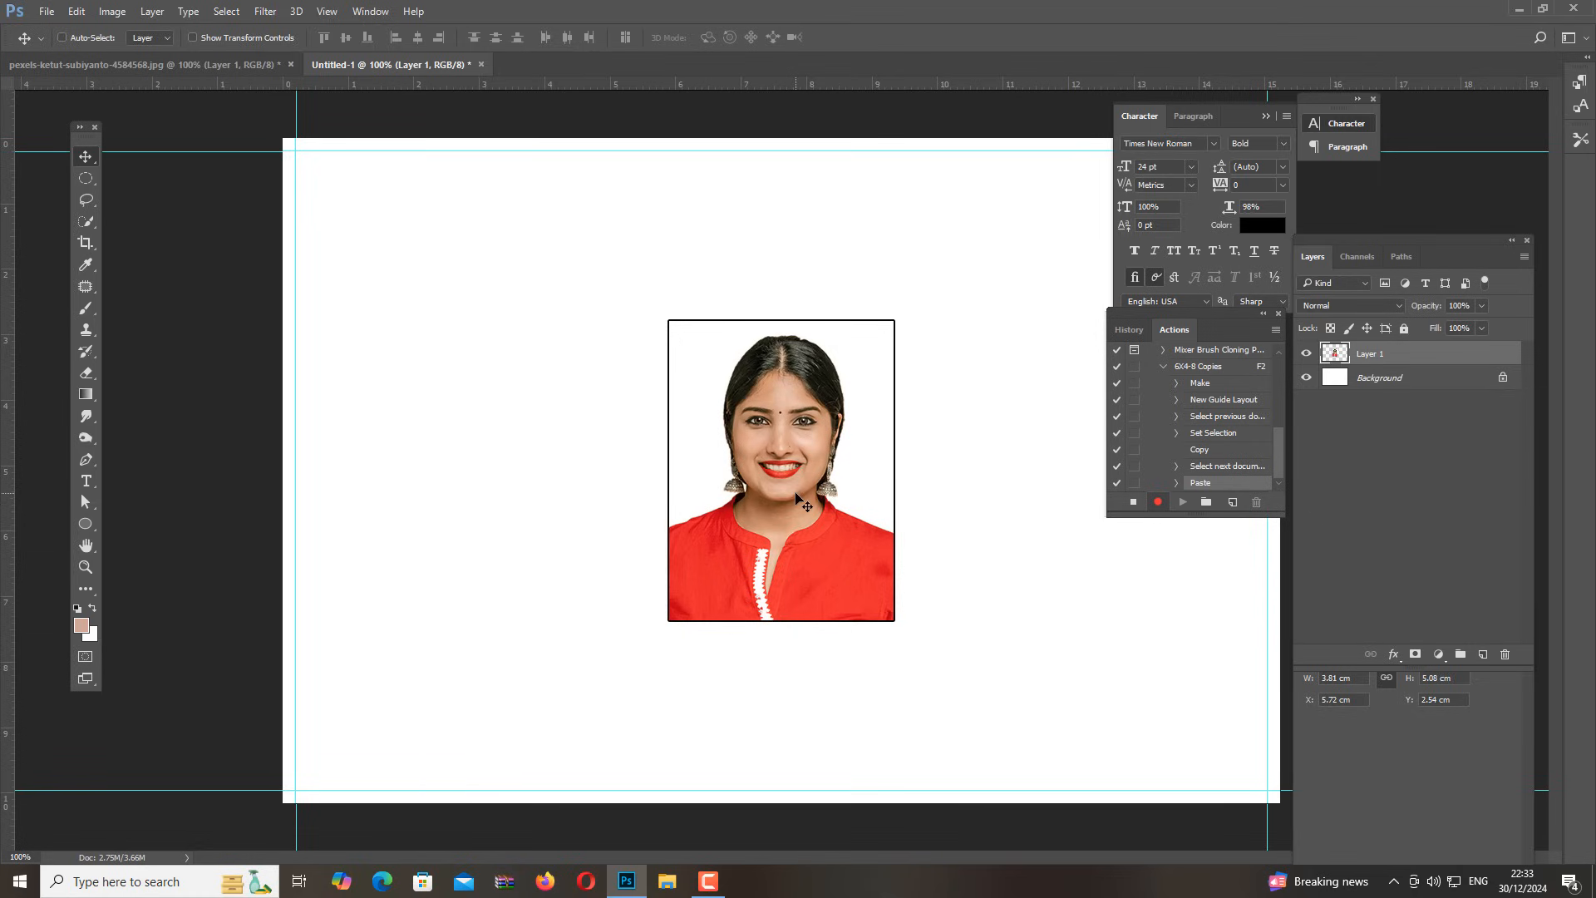
left_click_drag(796, 498, 424, 327)
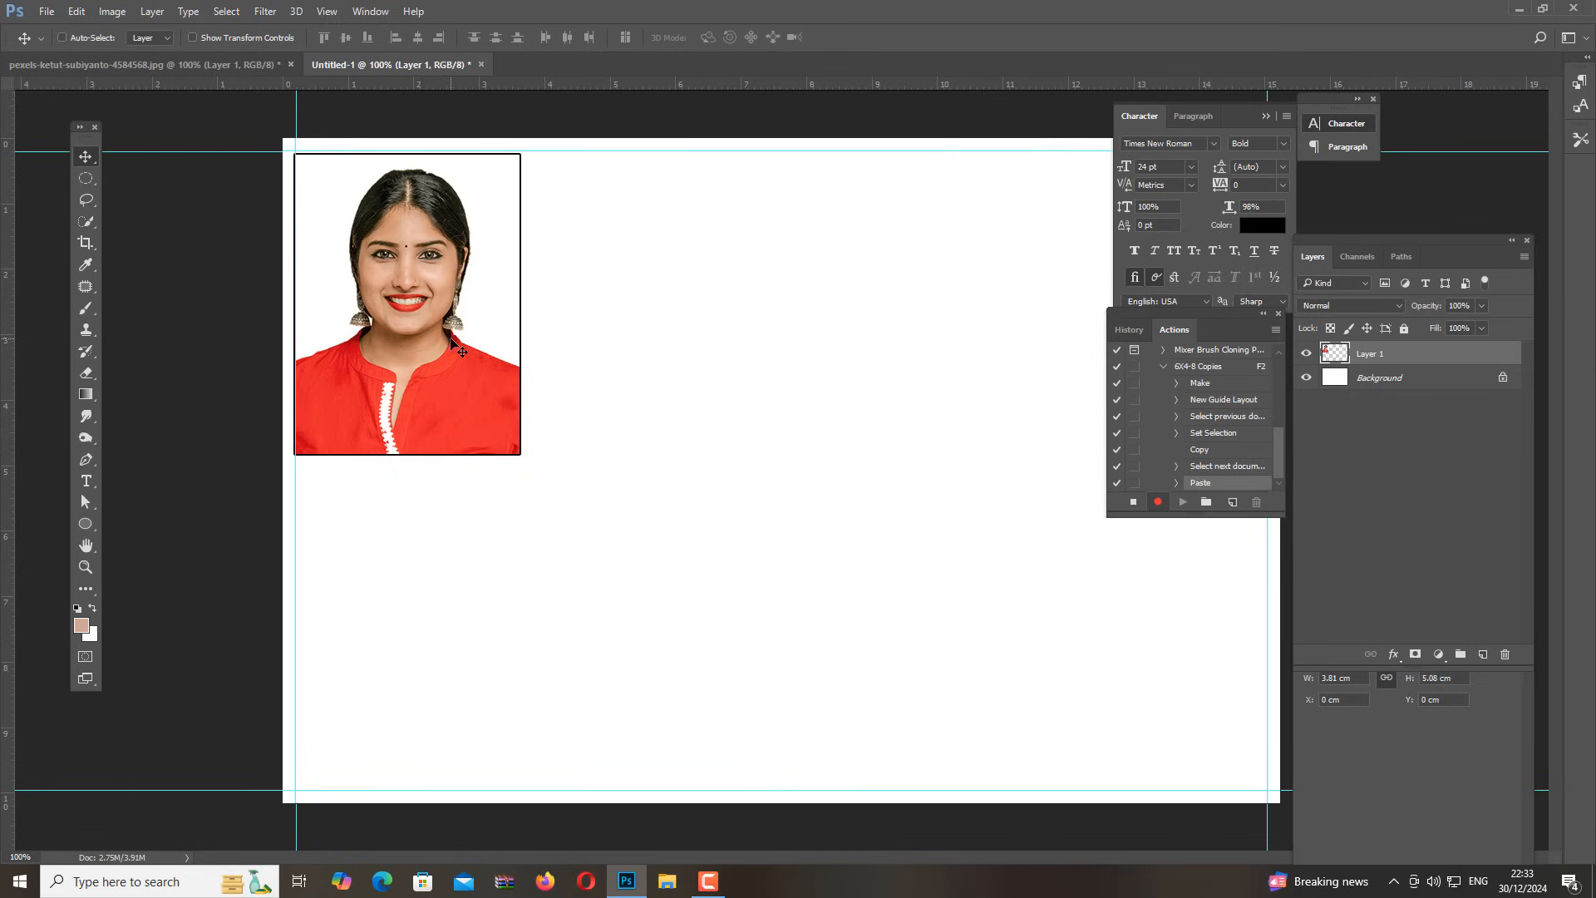
Duplicate the portrait three times across the sheet's upper half at 3.81 cm spacing and merge the four portrait layers
left_click_drag(409, 321, 866, 317)
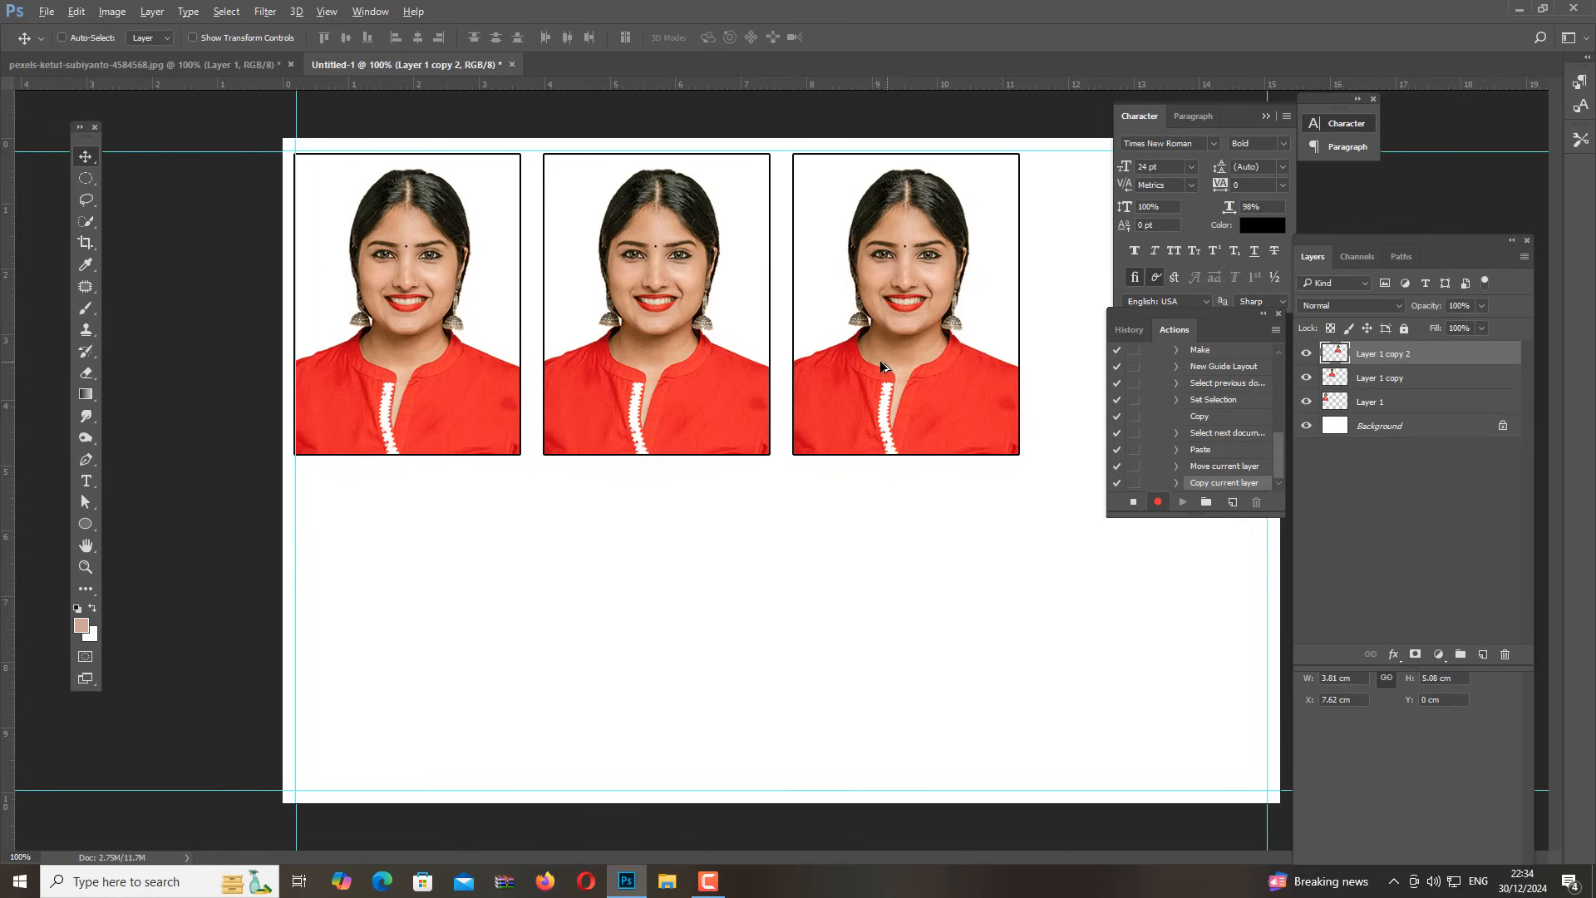
left_click_drag(943, 365, 1080, 377)
left_click(1400, 420)
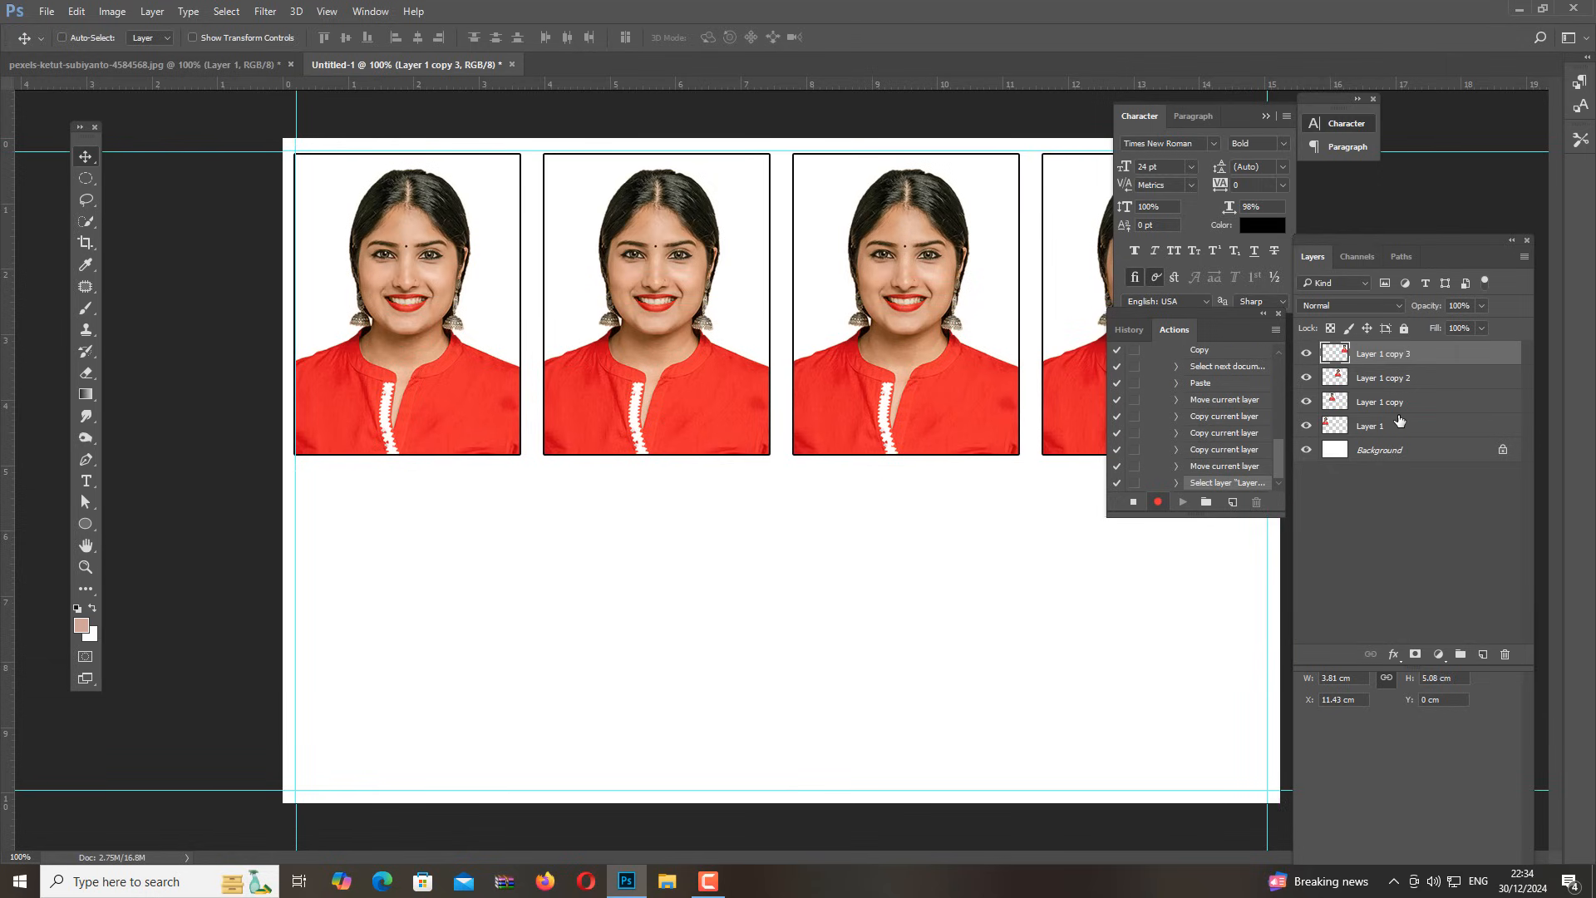
left_click(1399, 421, "shift")
key("ctrl+e")
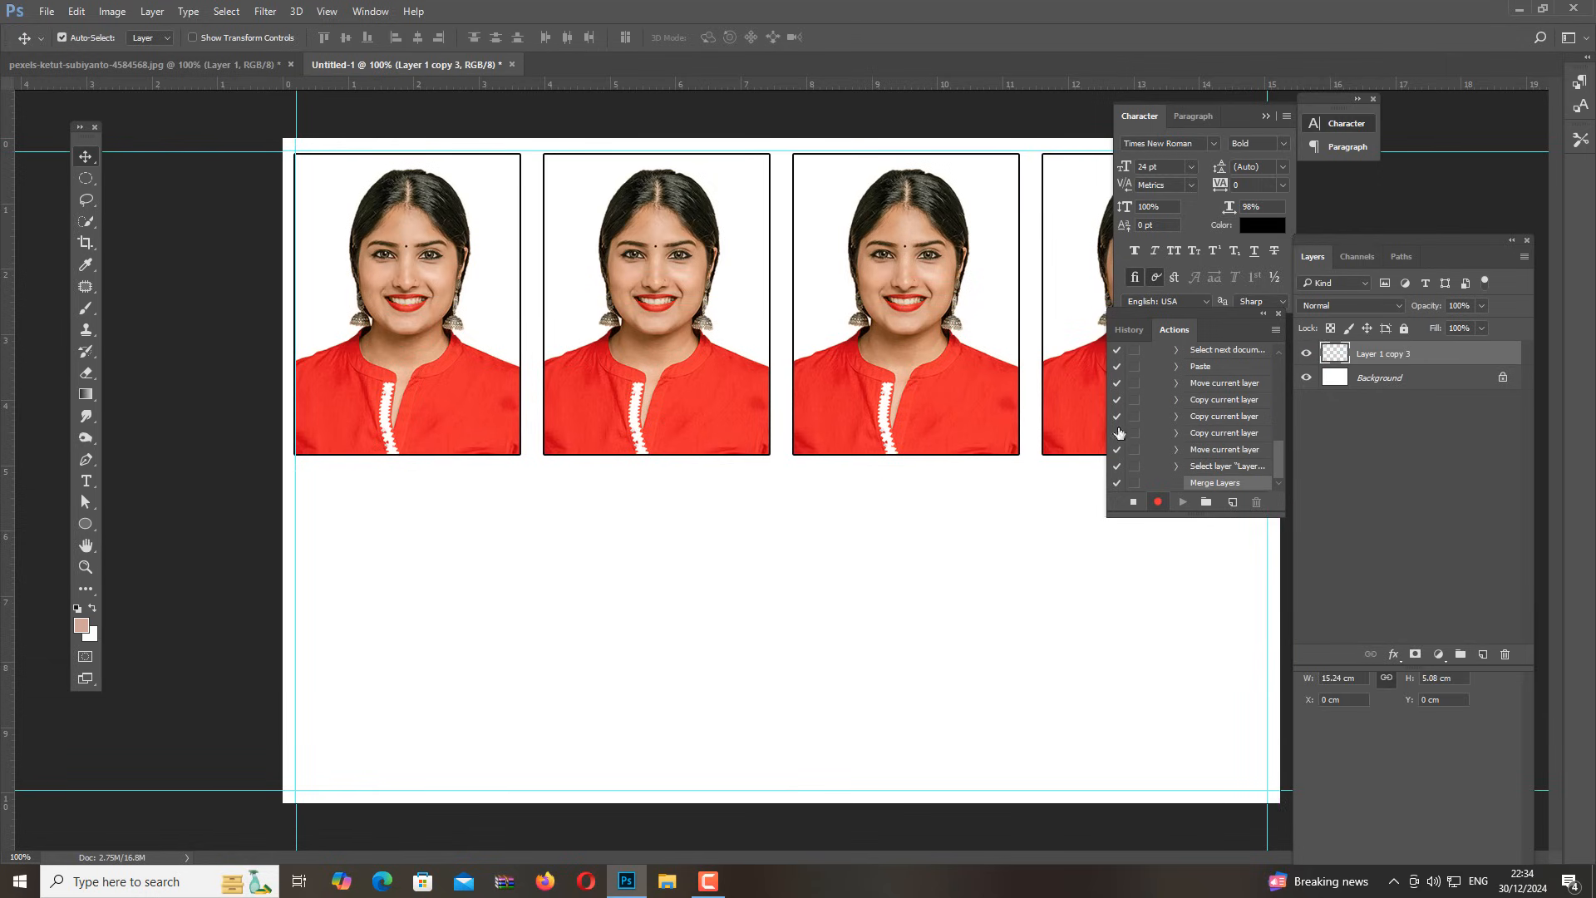
Duplicate the merged portrait row 5.08 cm below the first row and merge the two rows into one layer
left_click_drag(685, 309, 687, 641)
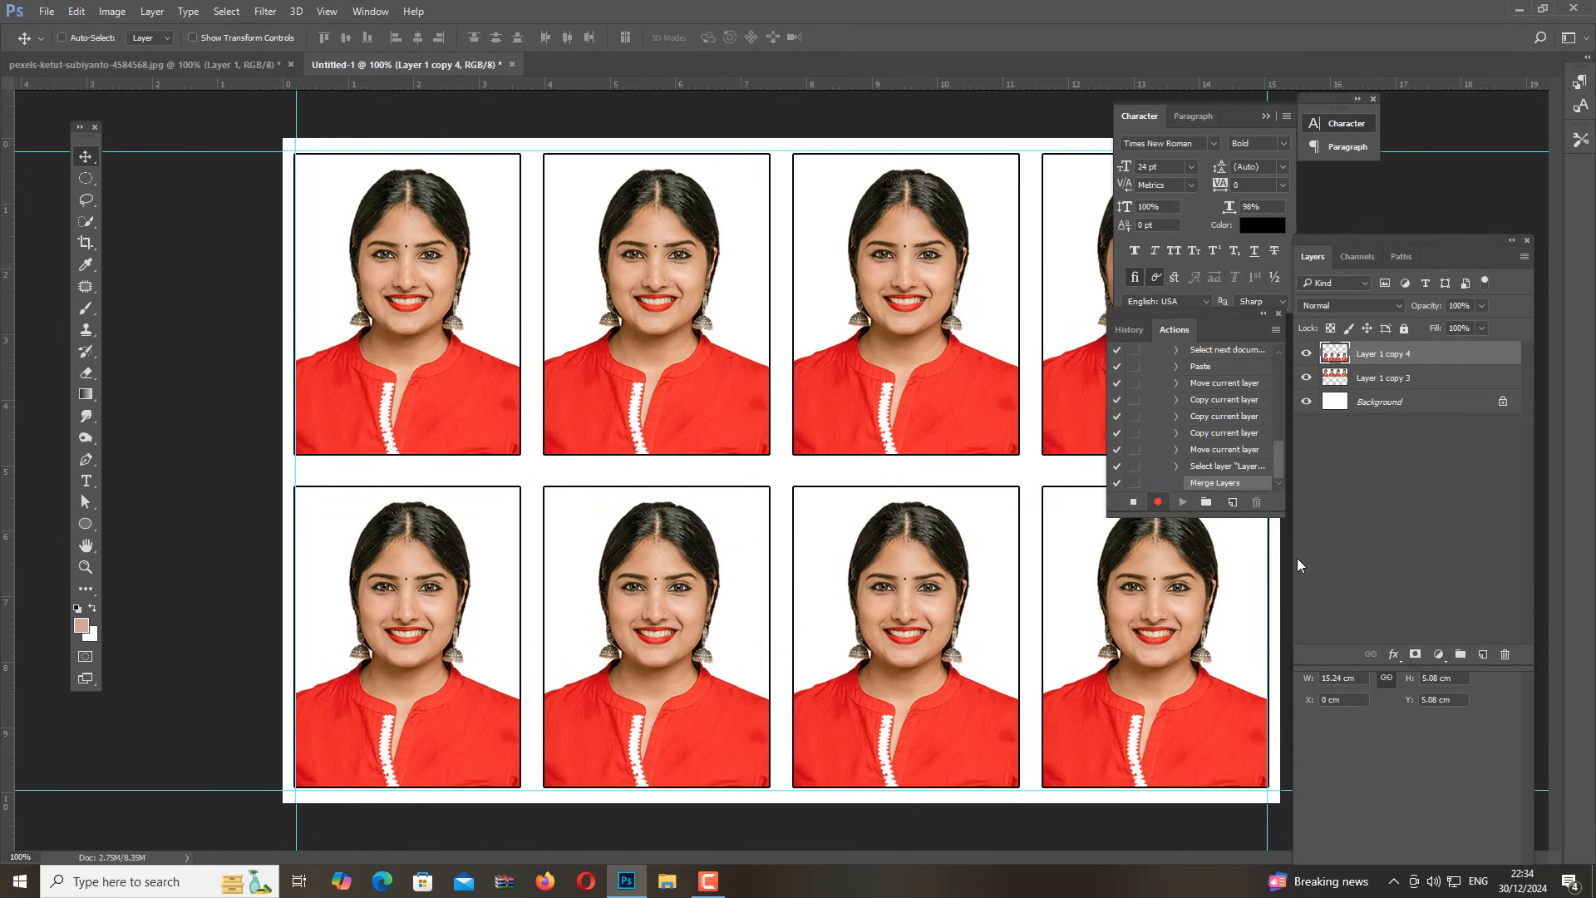
key("ctrl")
key("ctrl+e")
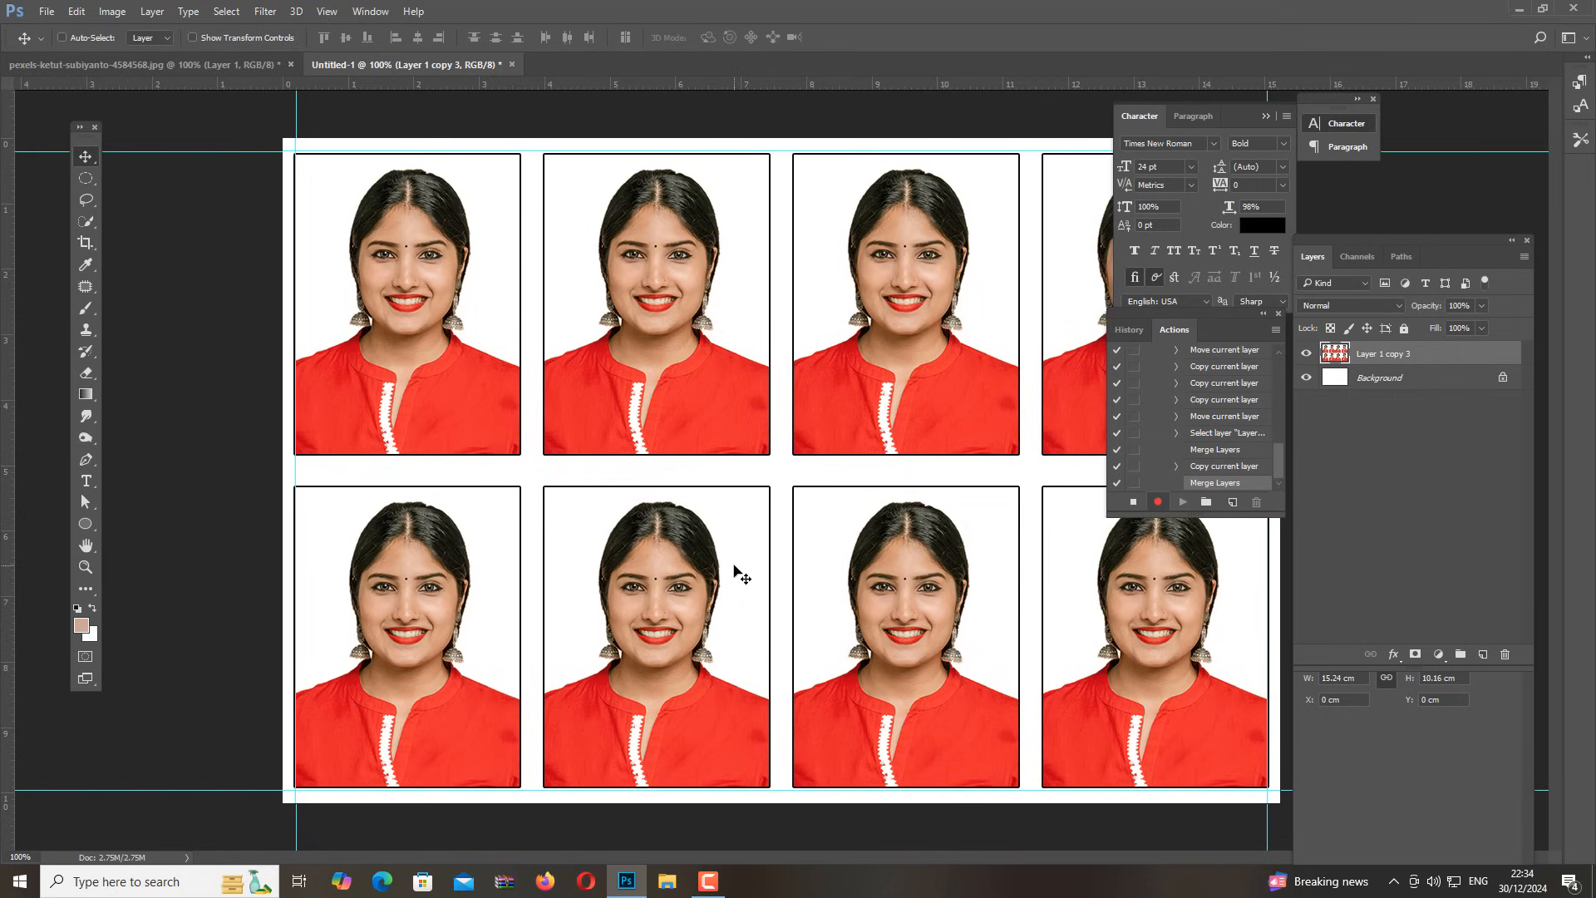
Stop recording the 6X4-8 Copies action and close the Untitled-1 sheet without saving it
left_click(1133, 503)
scroll(1224, 466, "up", 3)
scroll(1225, 466, "up", 5)
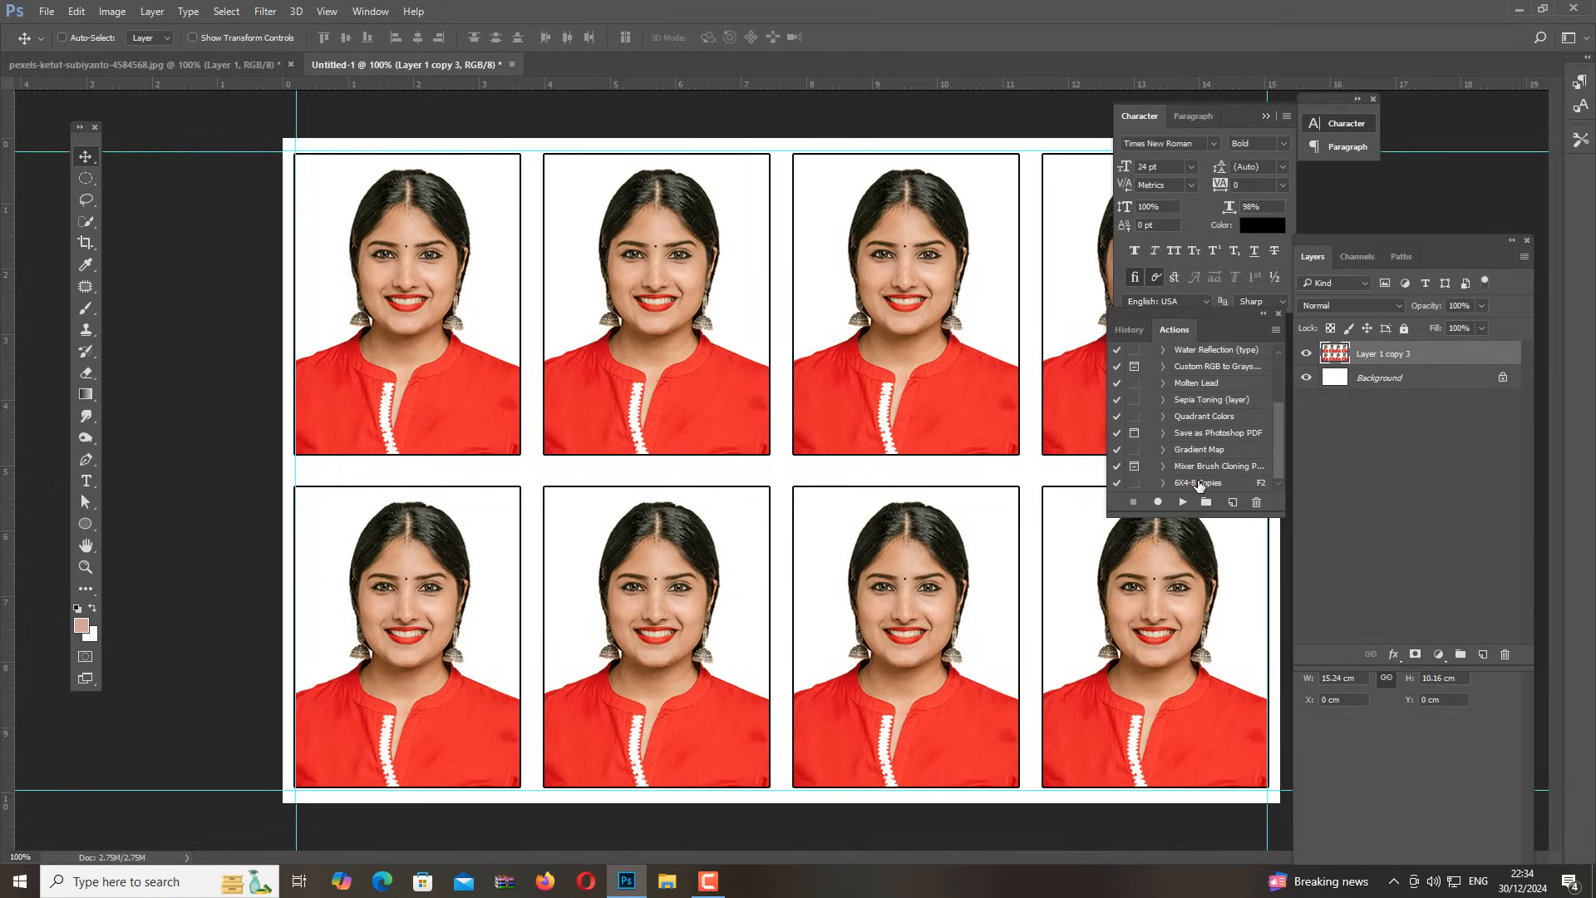
left_click(512, 65)
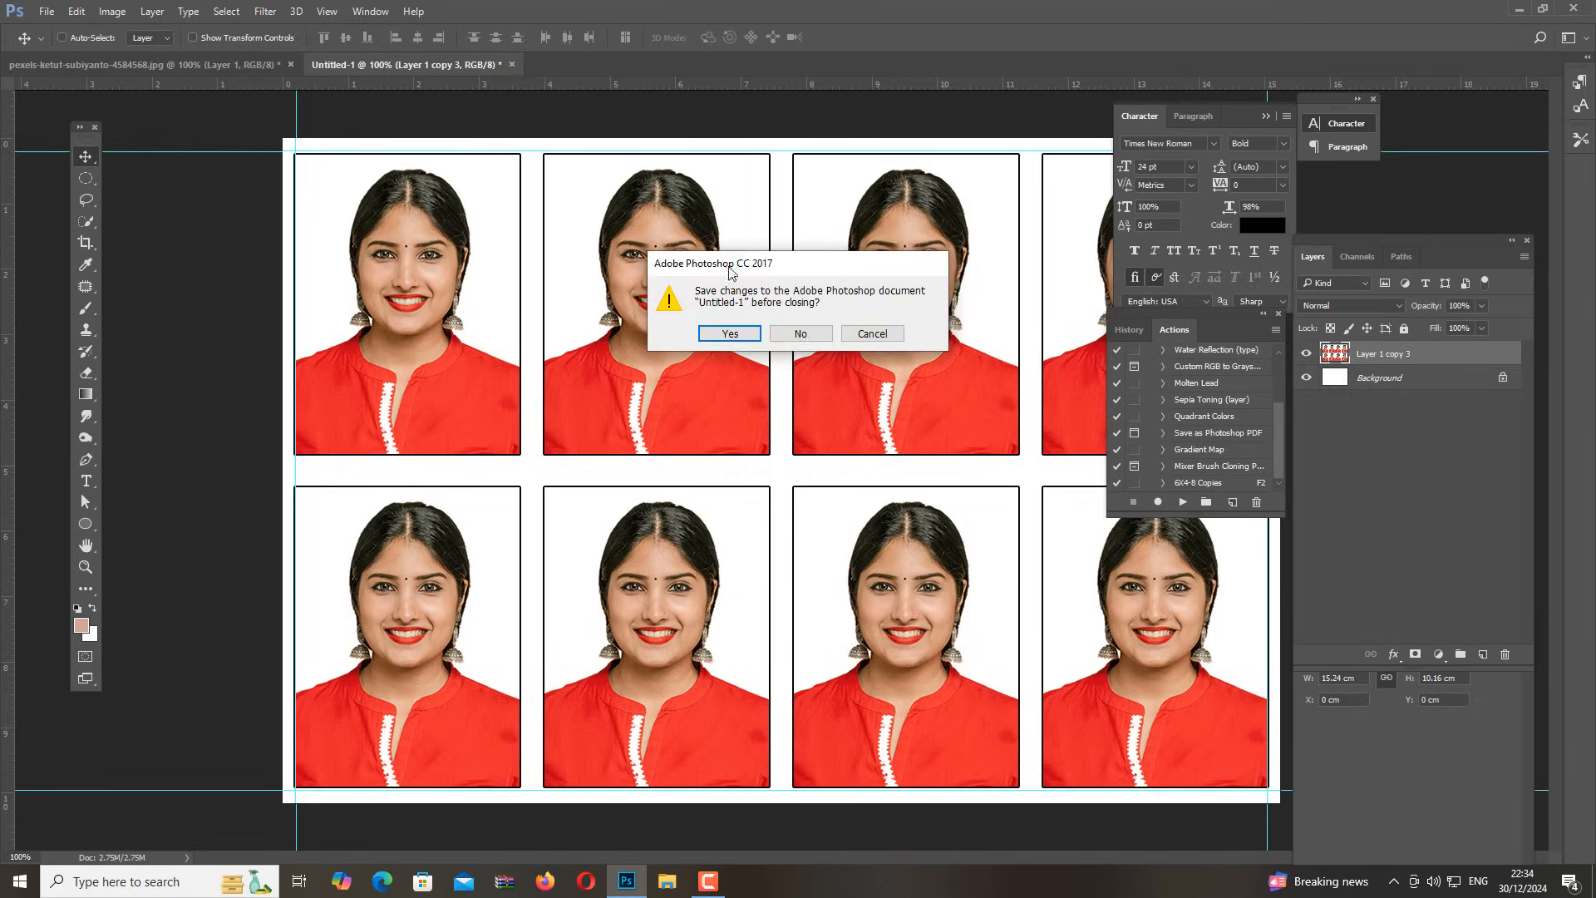
left_click(801, 334)
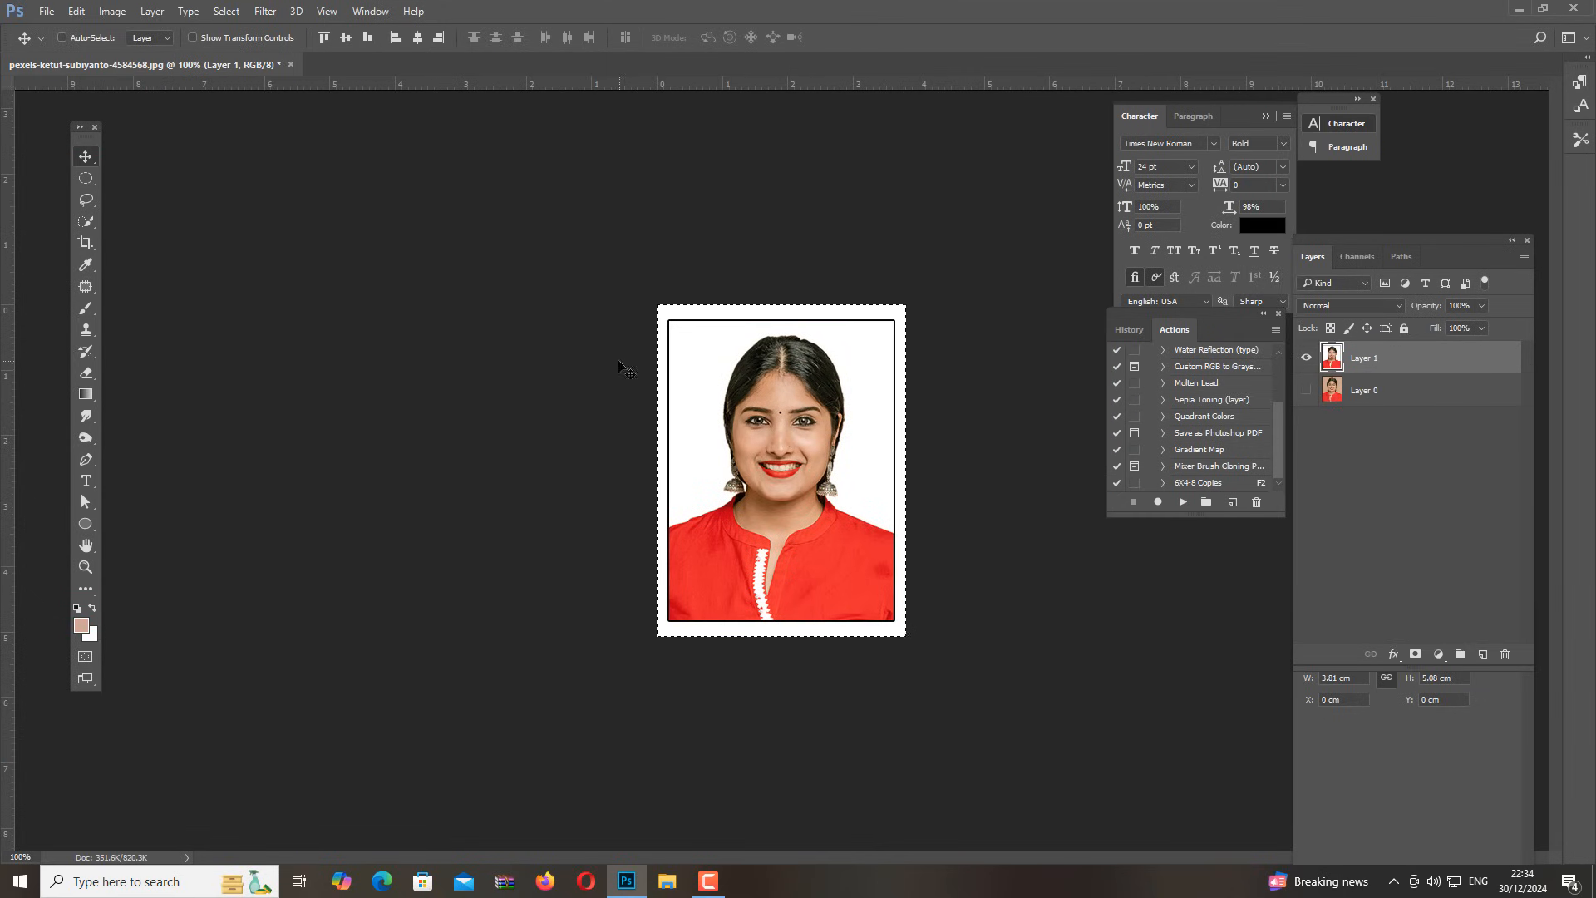
Clear the selection around the portrait and run the 6X4-8 Copies action on it
key("ctrl+a")
key("ctrl+d")
left_click(1207, 485)
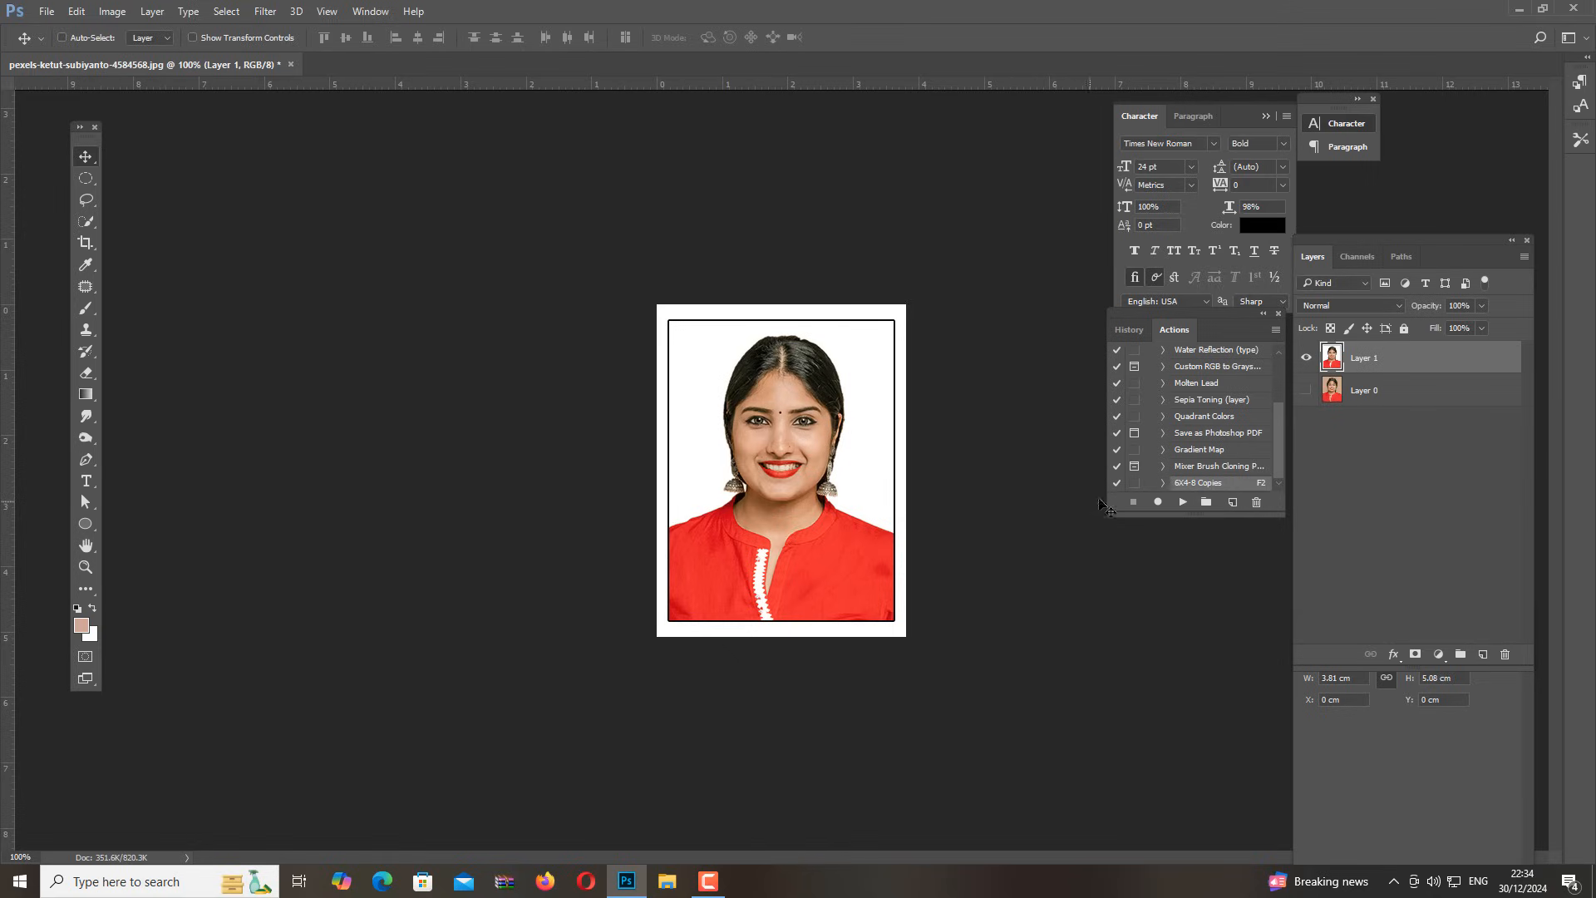
key("F2")
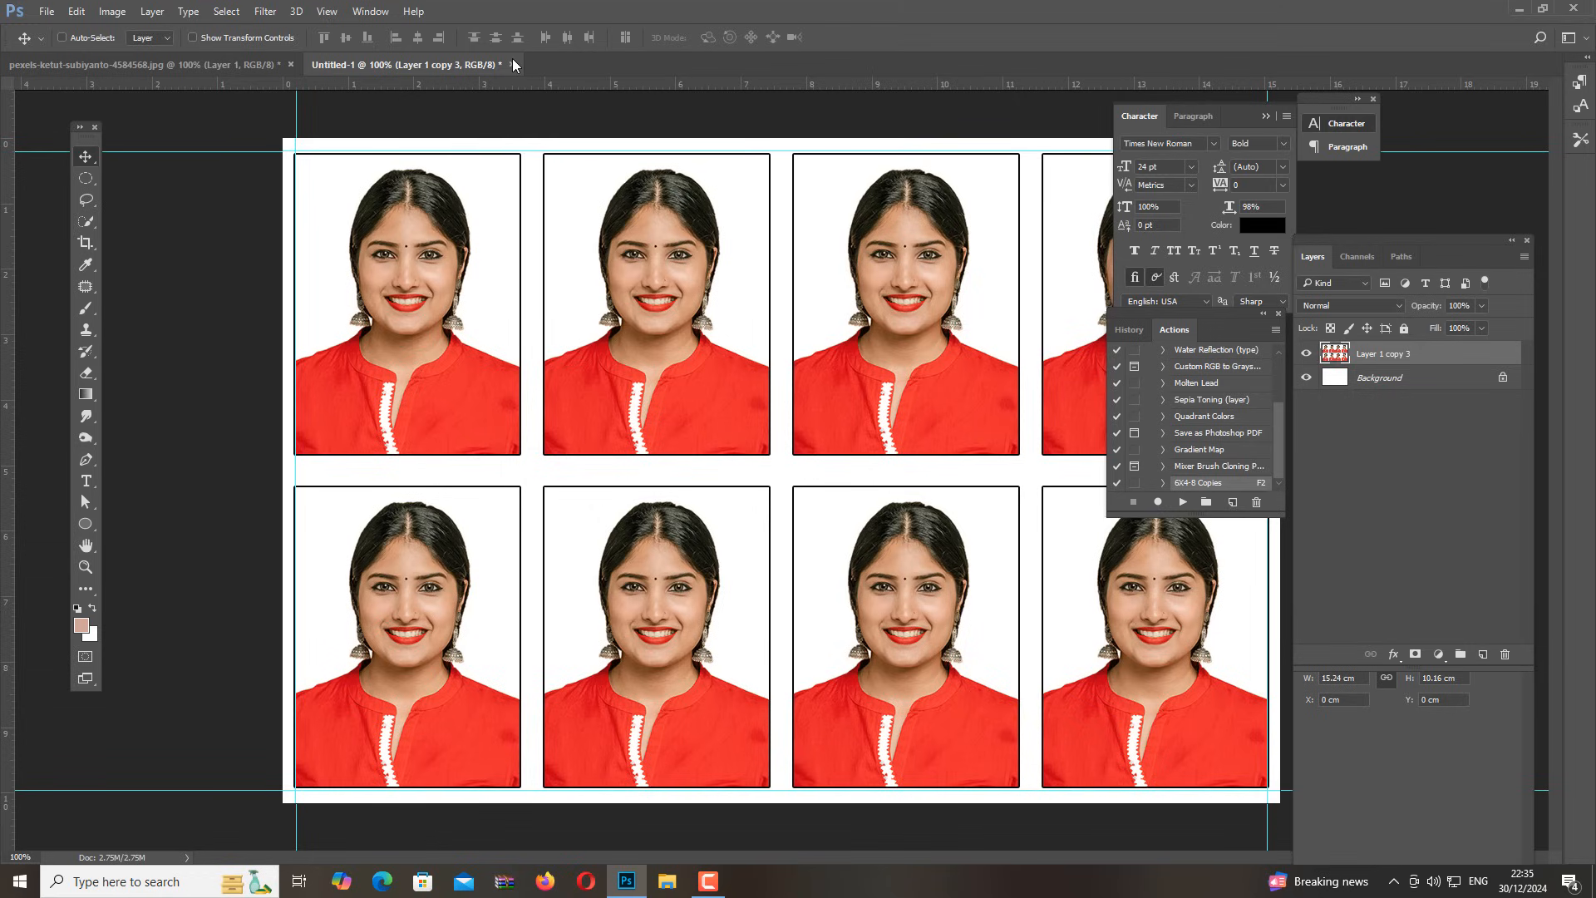
left_click(231, 63)
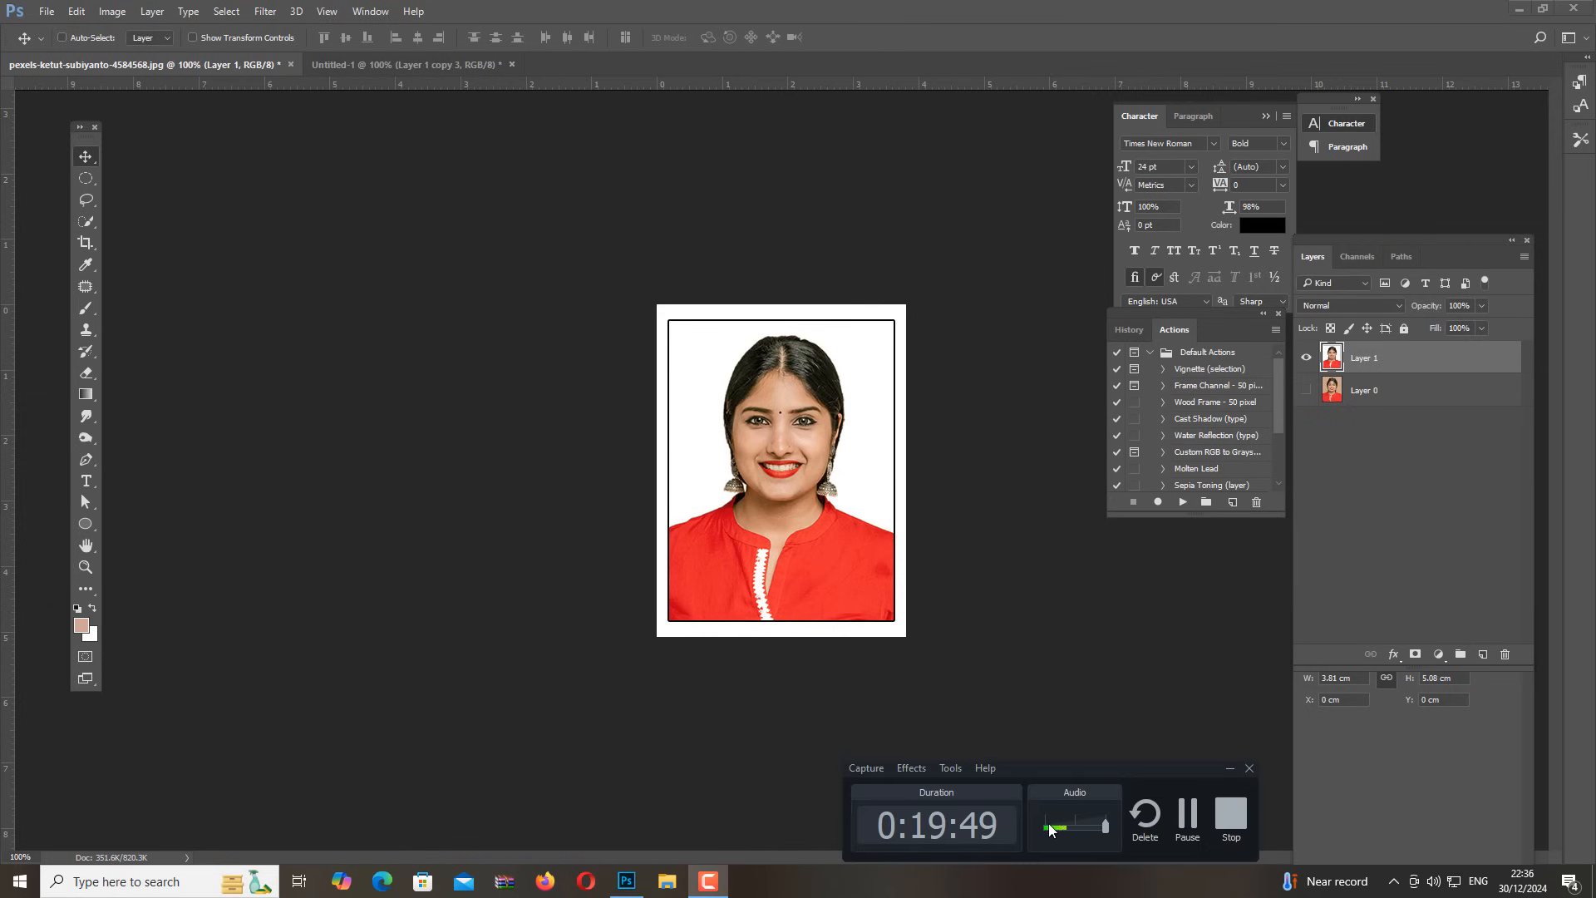
left_click(364, 66)
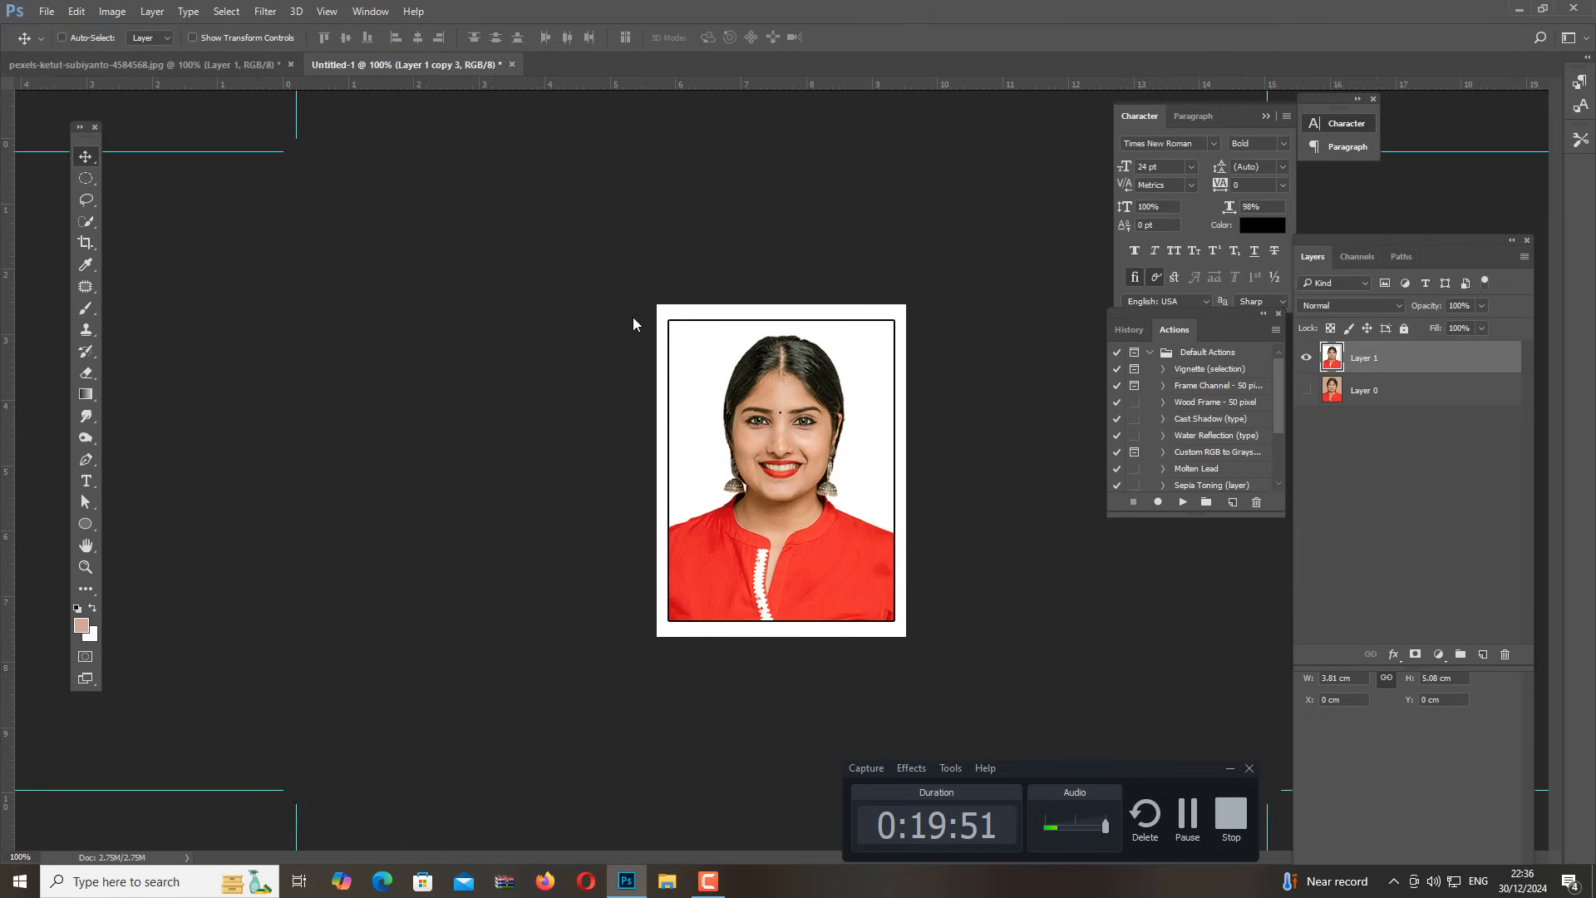